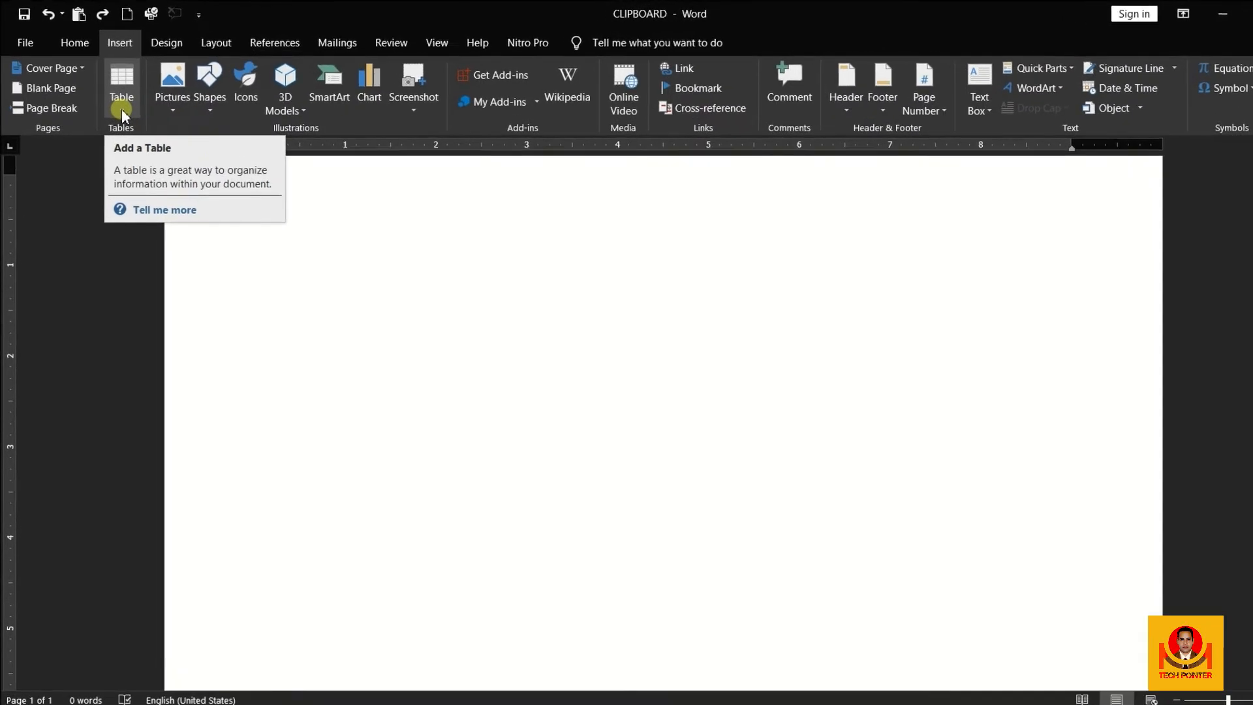
Step: Insert a table with 7 columns and 5 rows at the start of the blank document
{"action": "left_click", "coordinate": [127, 112]}
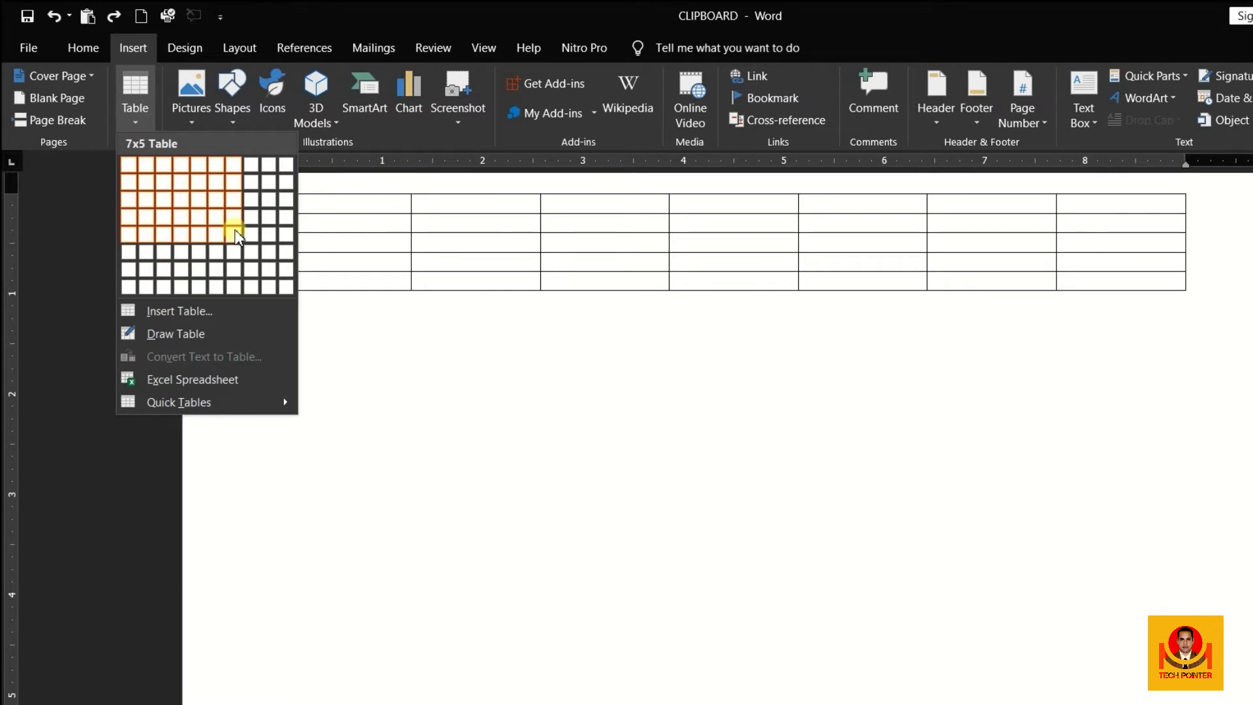
{"action": "left_click", "coordinate": [234, 231]}
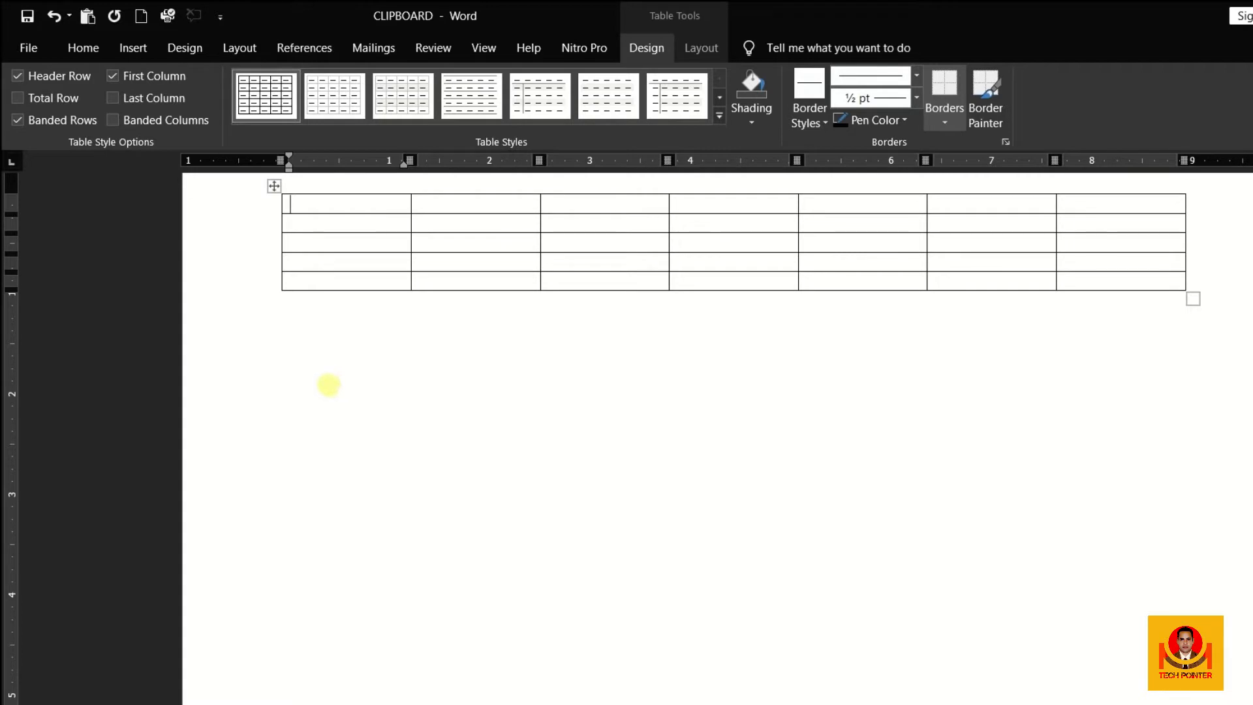
{"action": "left_click", "coordinate": [317, 369]}
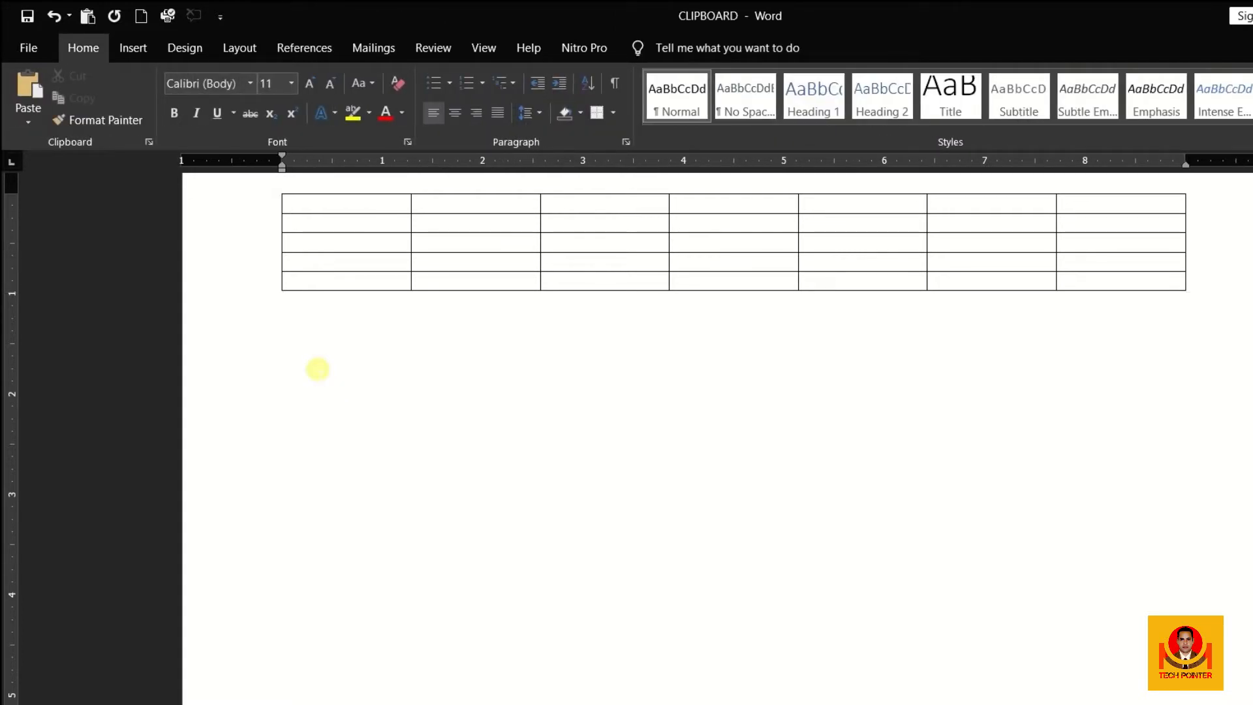
Step: Create a one-row, three-column table below the first one from a text line of plus signs separated by hyphens
{"action": "key", "text": "Return"}
{"action": "type", "text": "+-------------------------------------+-----------------------------------------"}
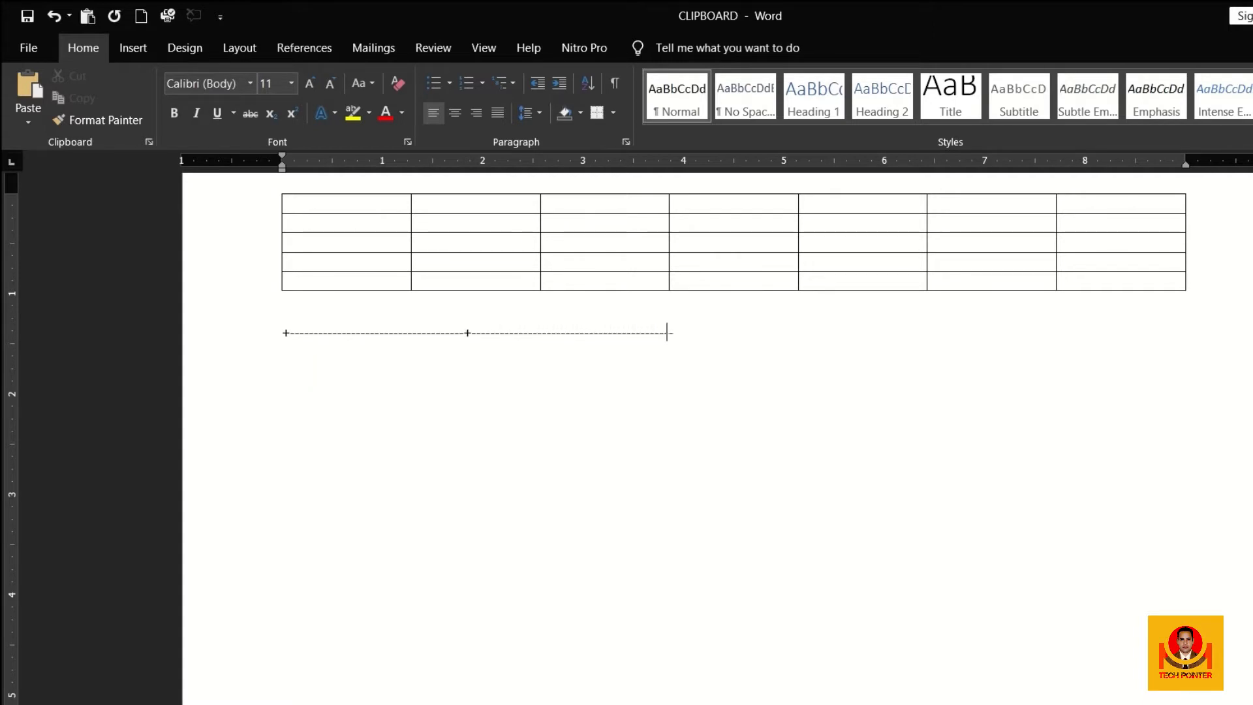
{"action": "type", "text": "------+------------------------------"}
{"action": "type", "text": "-----------------------------------------------------"}
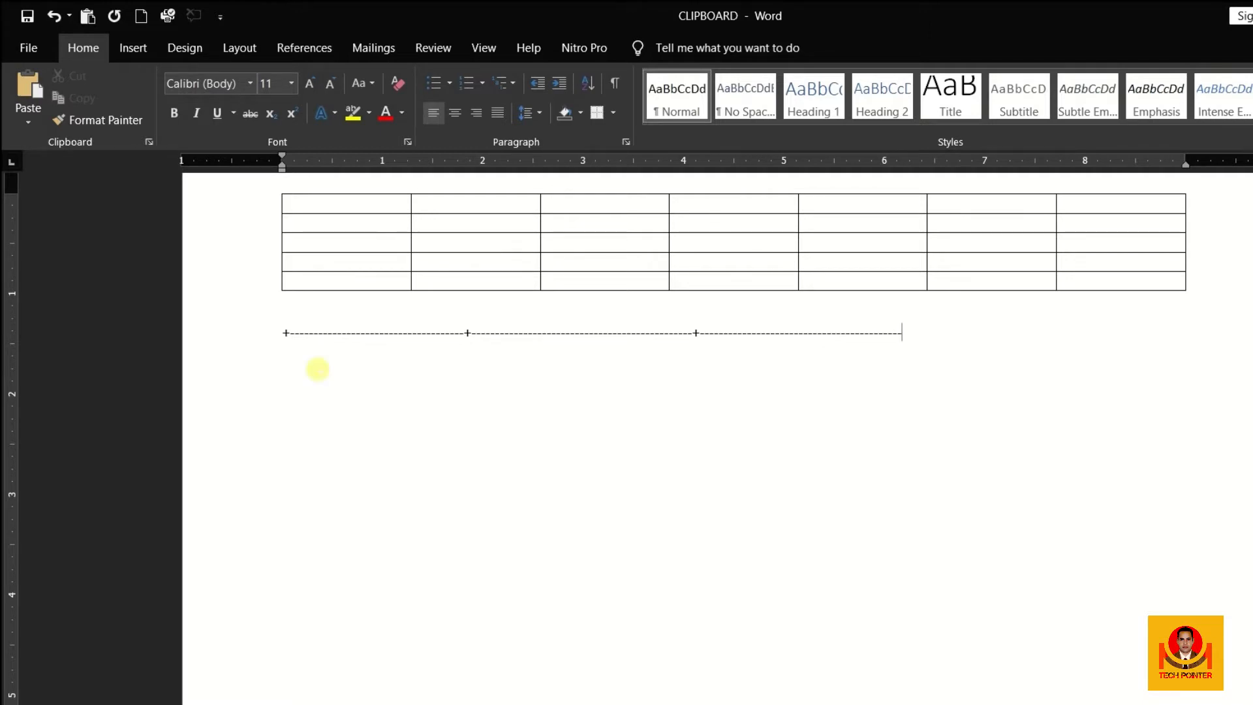
{"action": "type", "text": "+"}
{"action": "left_click", "coordinate": [909, 333]}
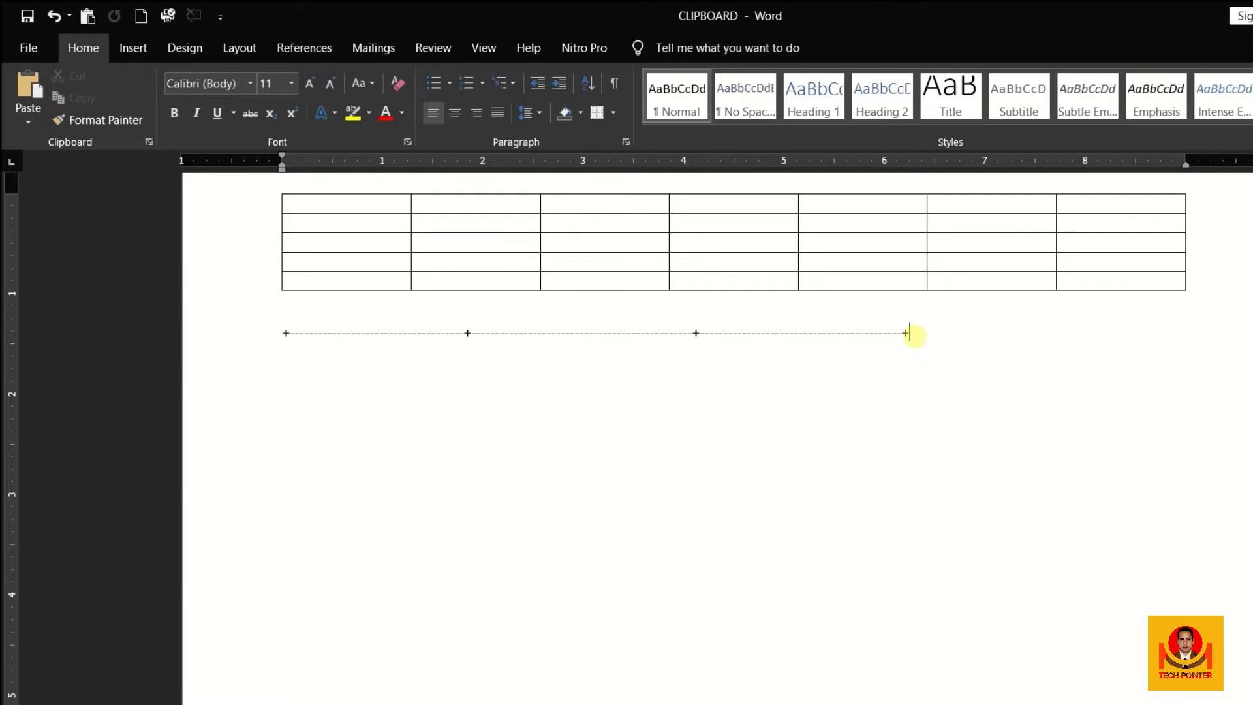
{"action": "key", "text": "Return"}
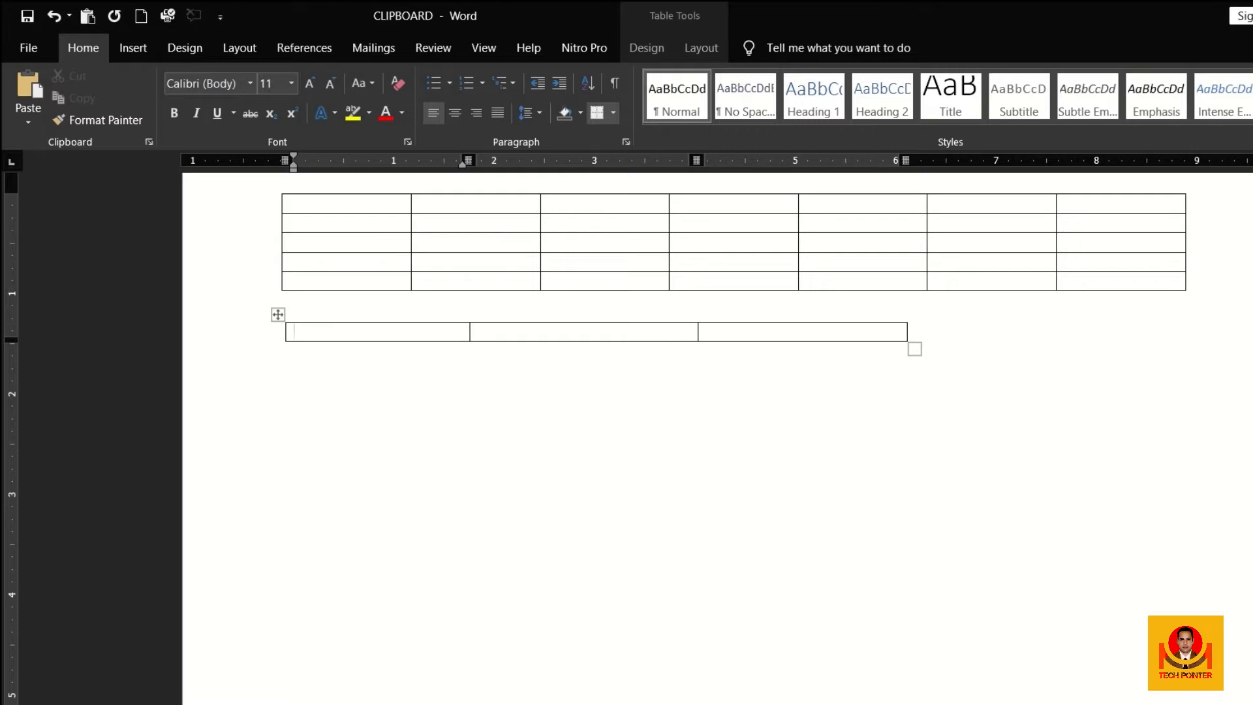
Step: Place the insertion point on a blank line below the three-column table
{"action": "left_click", "coordinate": [976, 348]}
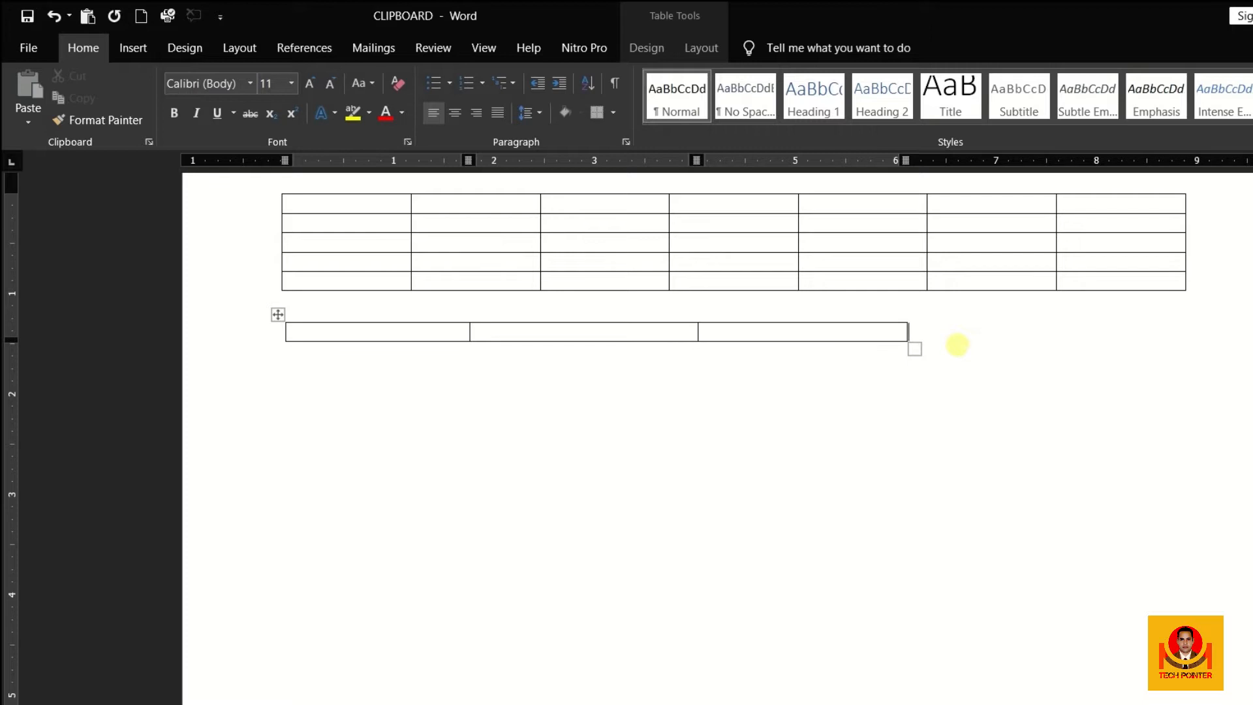
{"action": "key", "text": "Down"}
{"action": "key", "text": "Down"}
{"action": "key", "text": "Down"}
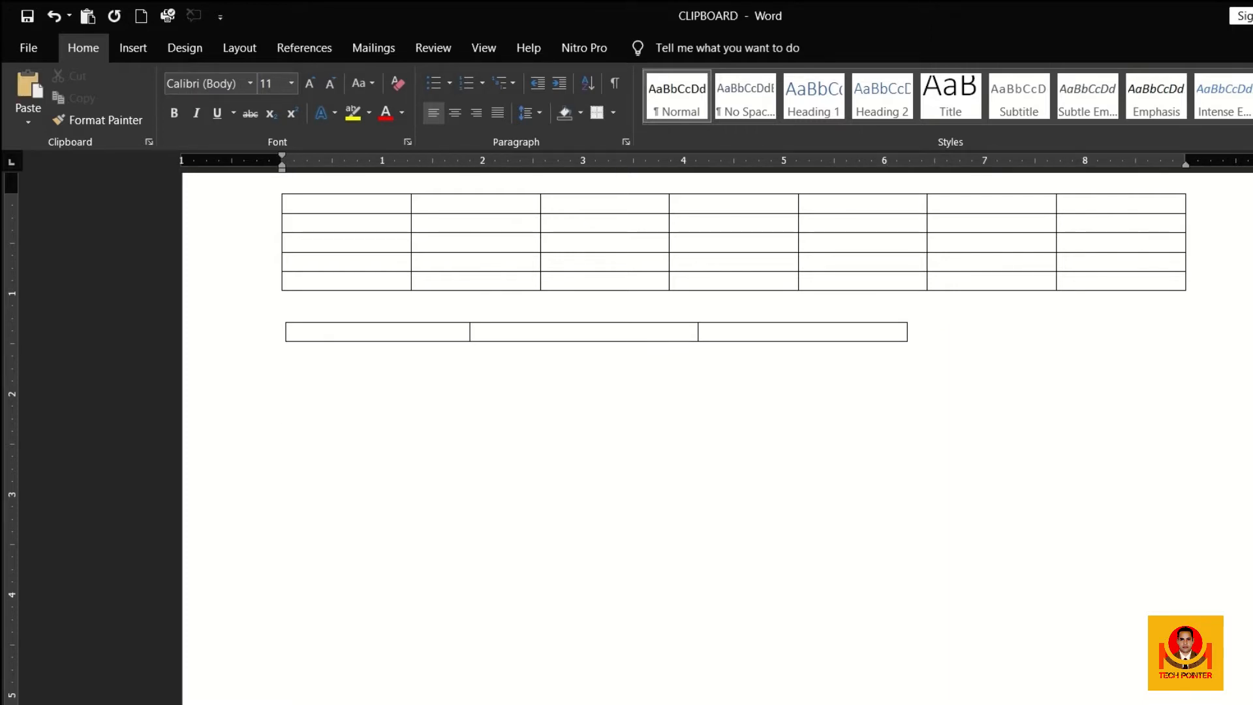
{"action": "left_click", "coordinate": [311, 412]}
{"action": "key", "text": "alt+n"}
{"action": "key", "text": "t"}
{"action": "key", "text": "i"}
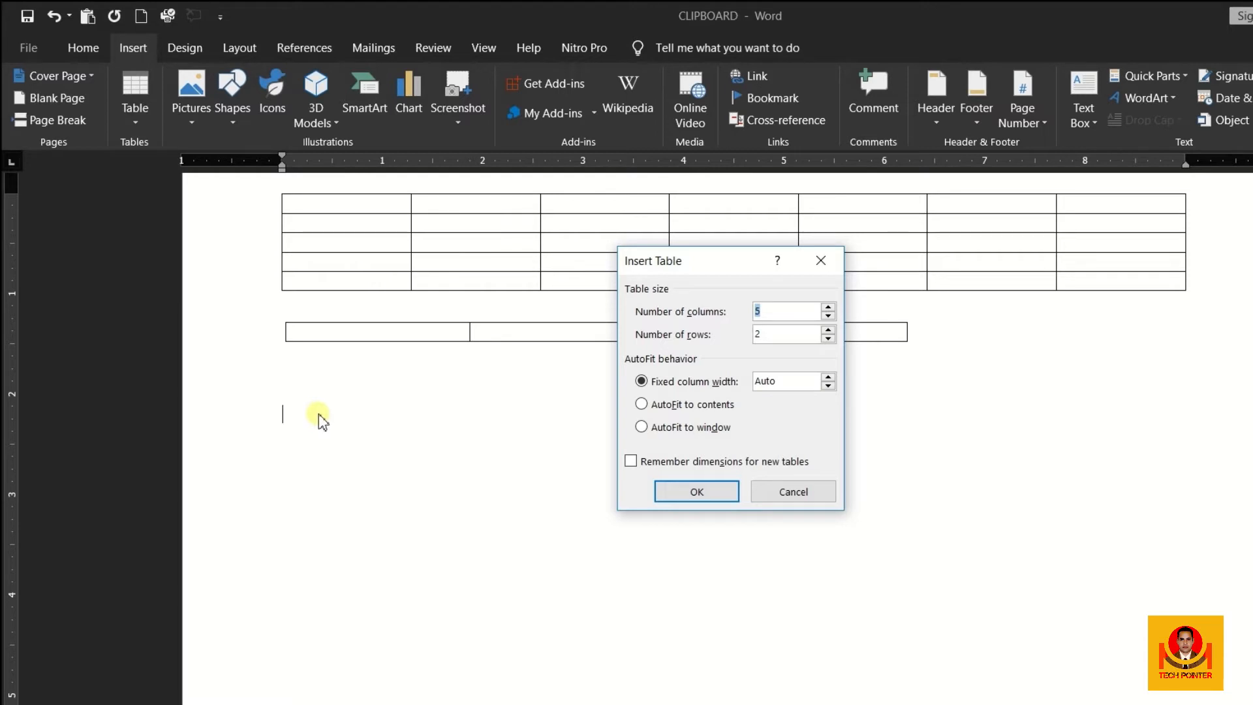
{"action": "left_click", "coordinate": [820, 261]}
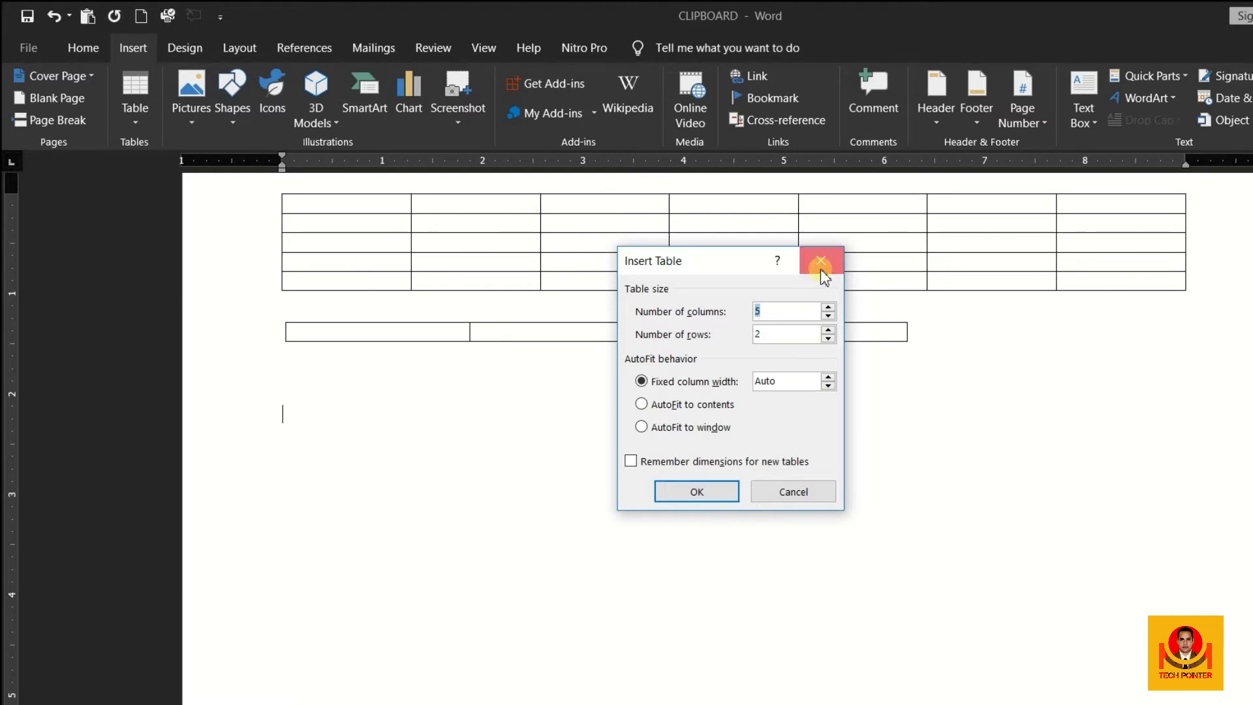
Step: Start a new table by size and set it to 3 columns and 3 rows
{"action": "left_click", "coordinate": [139, 119]}
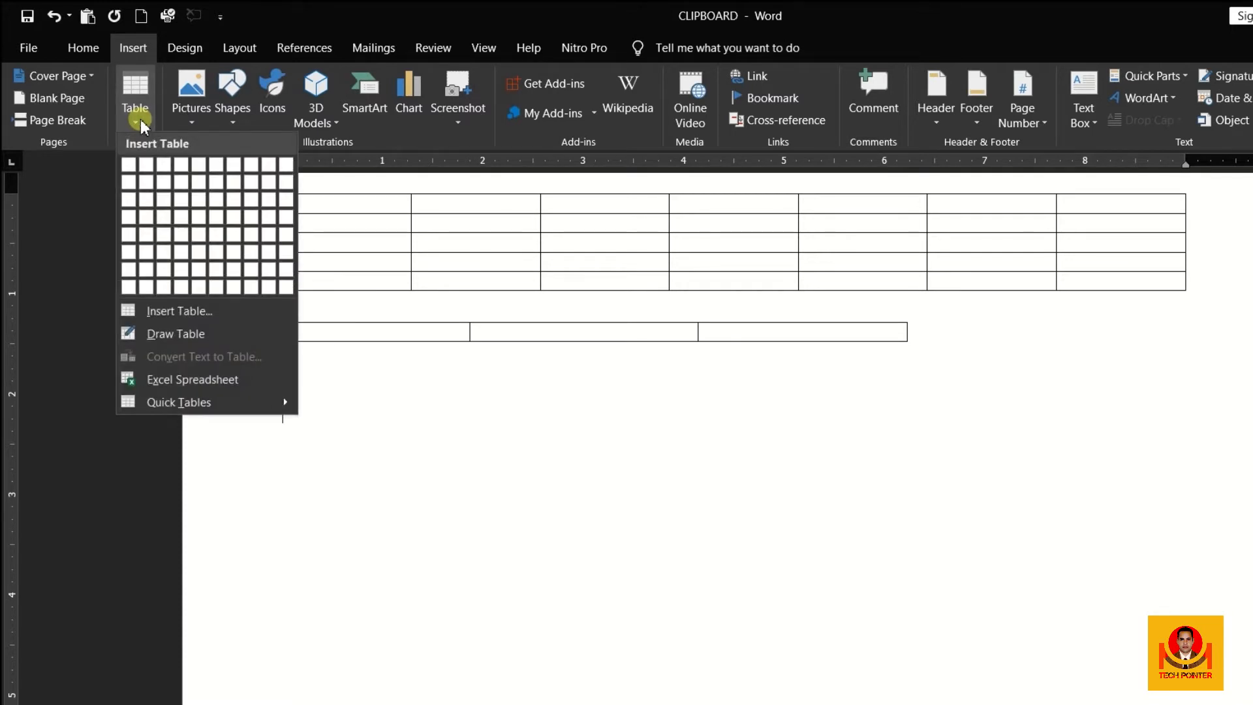
{"action": "left_click", "coordinate": [163, 318]}
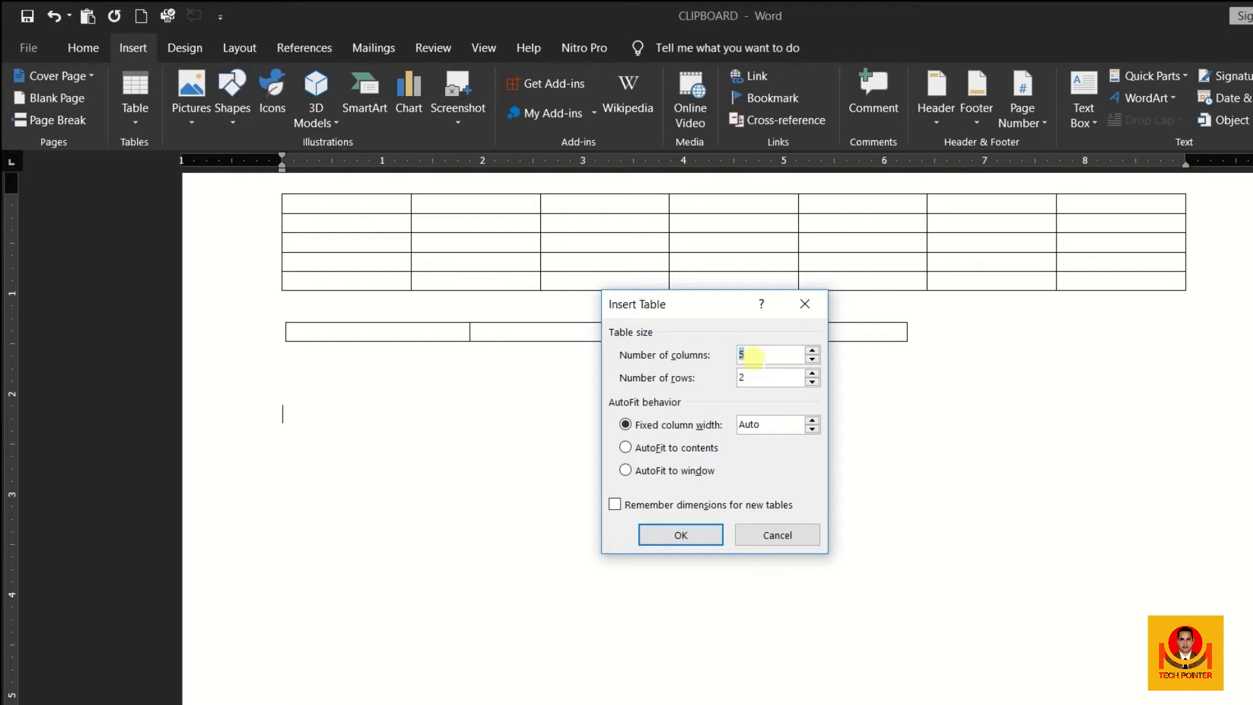
{"action": "key", "text": "BackSpace"}
{"action": "type", "text": "3"}
{"action": "key", "text": "BackSpace"}
{"action": "type", "text": "3"}
Step: Set the new table's fixed column width to 0.5"
{"action": "left_click", "coordinate": [813, 427]}
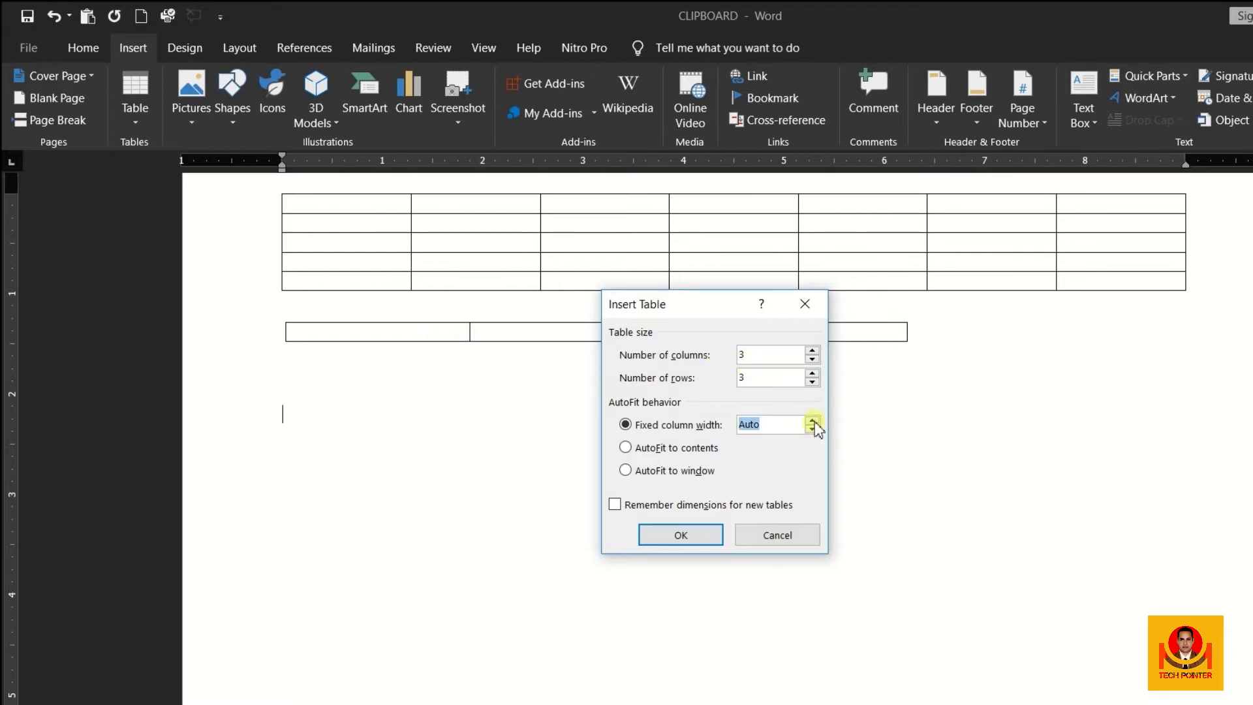
{"action": "left_click", "coordinate": [812, 421]}
{"action": "left_click", "coordinate": [812, 429]}
{"action": "left_click", "coordinate": [813, 428]}
{"action": "left_click", "coordinate": [812, 429]}
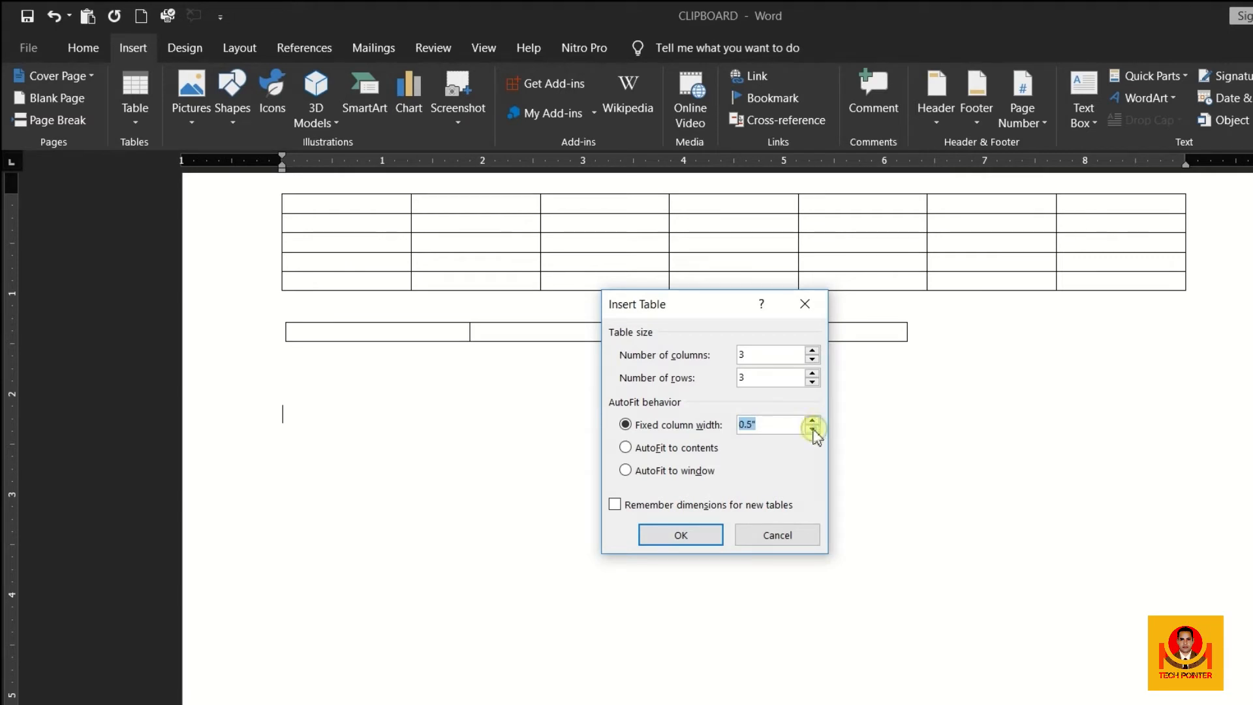
Step: Choose AutoFit to contents for the 3 by 3 table and insert it
{"action": "left_click", "coordinate": [626, 448]}
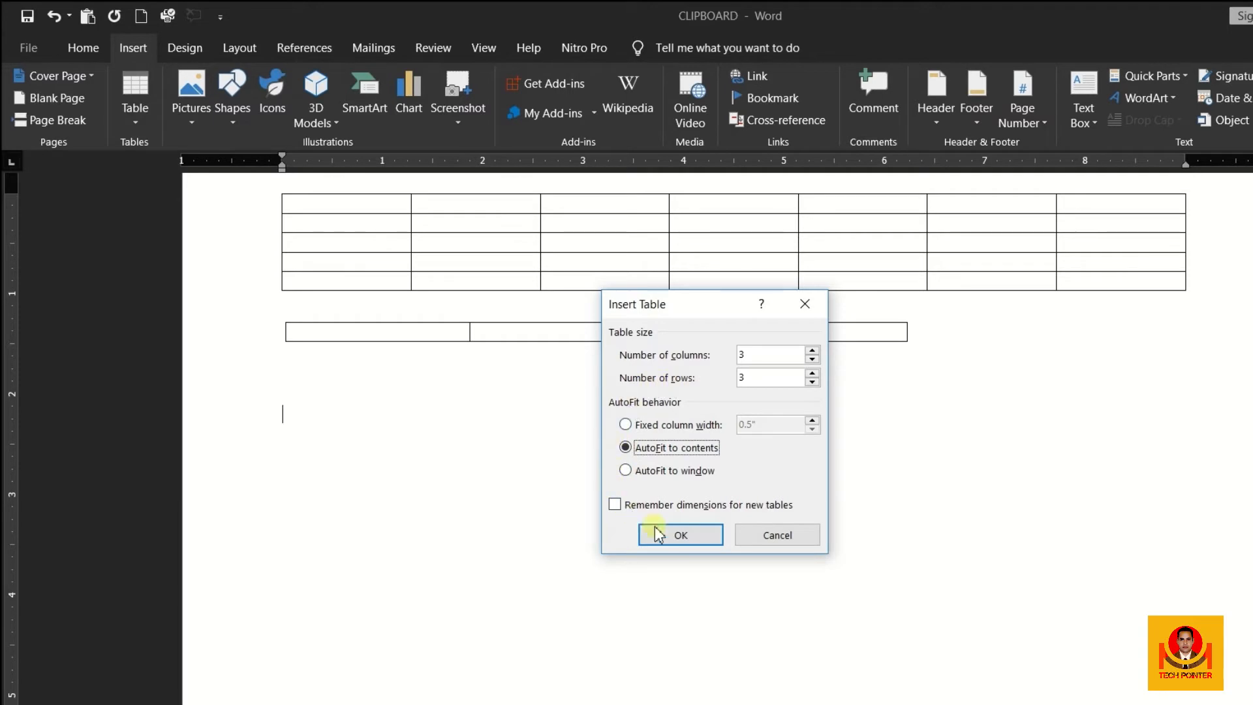
{"action": "left_click", "coordinate": [681, 537]}
{"action": "left_click", "coordinate": [682, 539]}
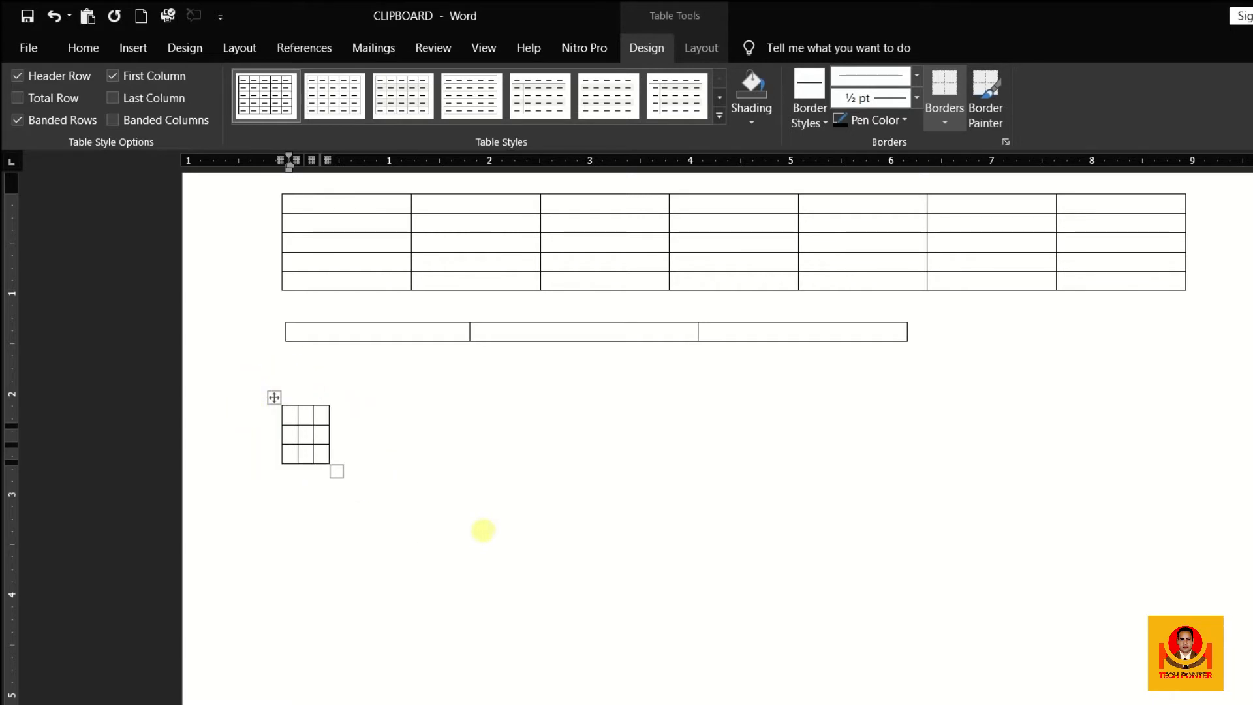
Step: Fill the first cell of the 3 by 3 table with the sample text "DFHLSDFJLKSDFJDFLKJLKDSF SDFHLLVVHLKDSFJKLDSFJ"
{"action": "type", "text": "DFHL"}
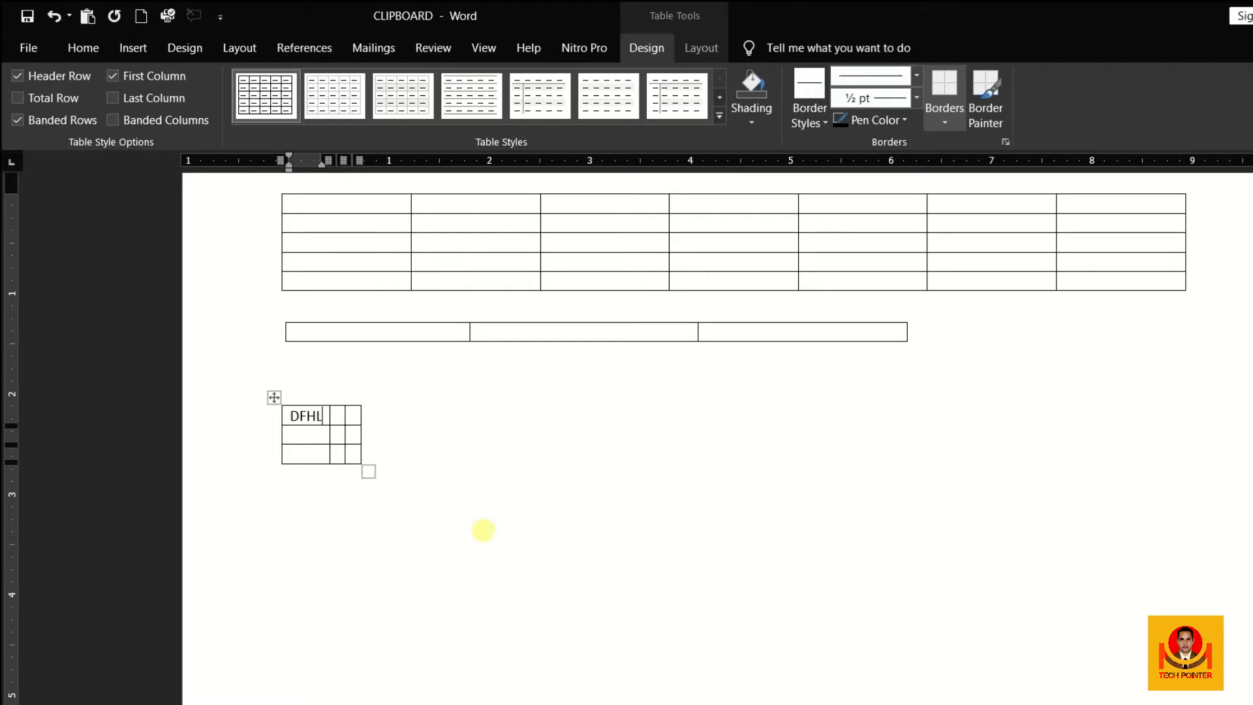
{"action": "type", "text": "SDFJLKSDFJDF"}
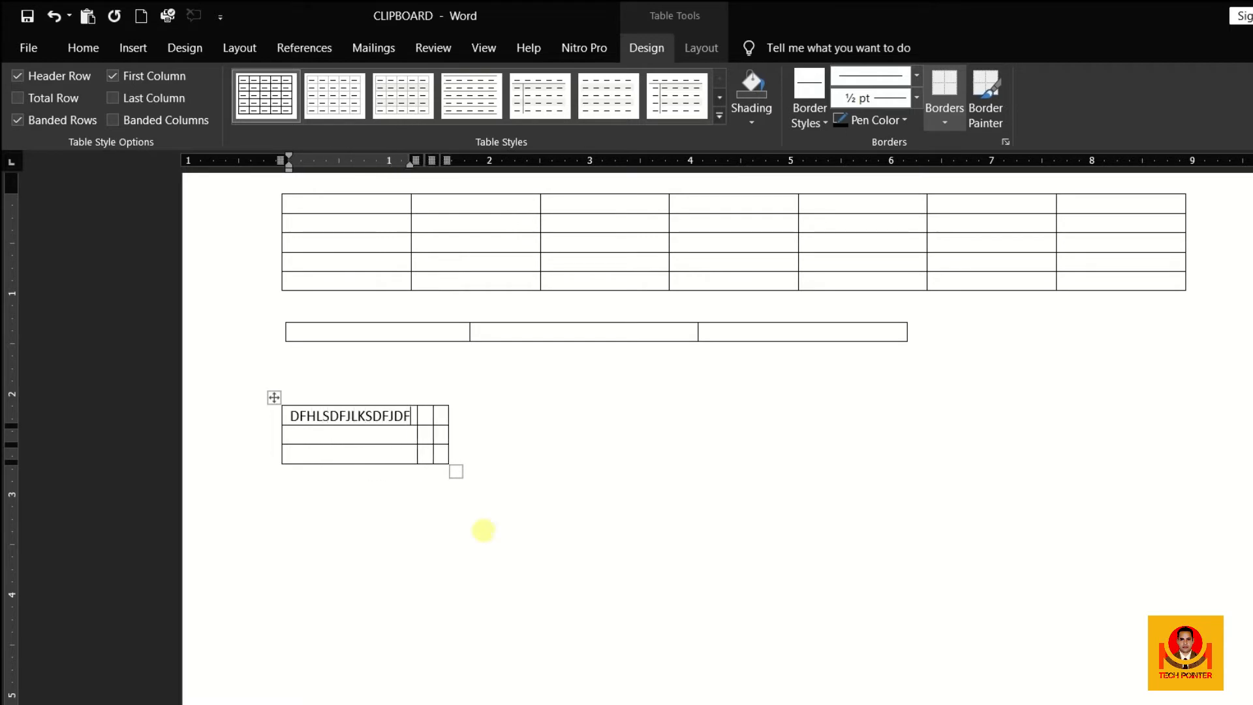
{"action": "type", "text": "LKJLKDSF SDF"}
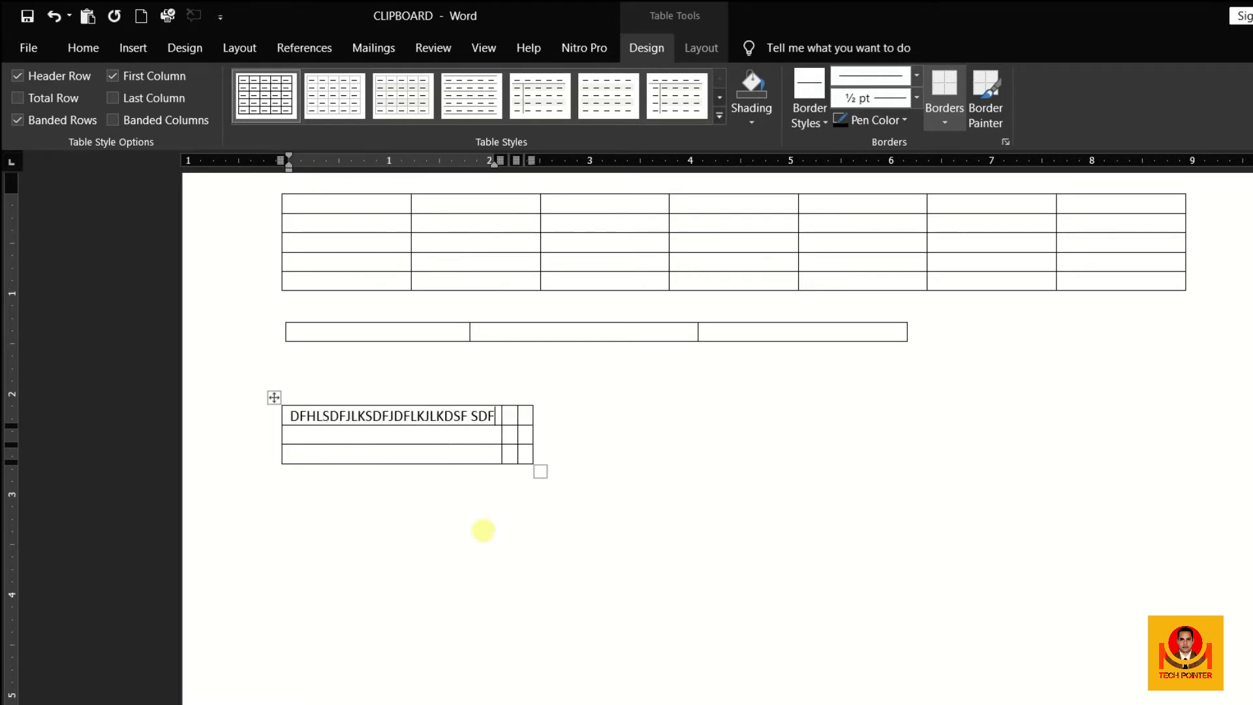
{"action": "type", "text": "HLLVVHLKDSFJKLDSFJ"}
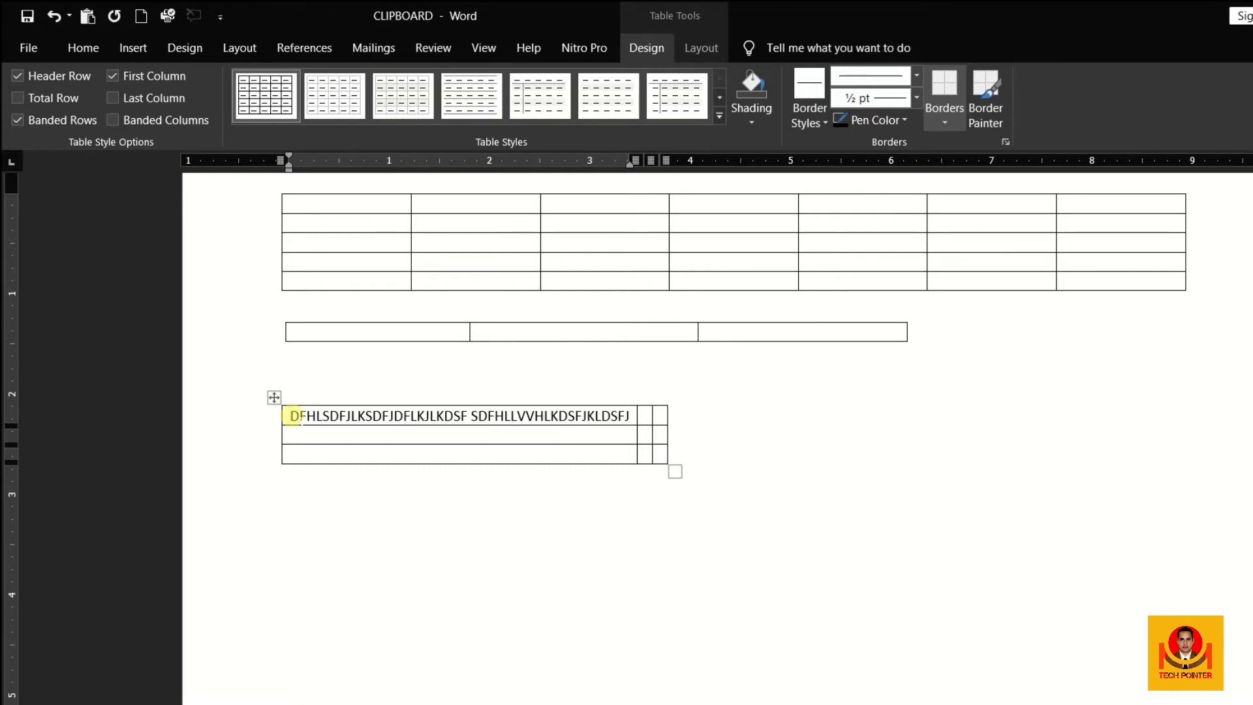
Step: Insert a table with 5 columns and 2 rows, set to AutoFit to window, directly below the sample-text table
{"action": "left_click", "coordinate": [342, 504]}
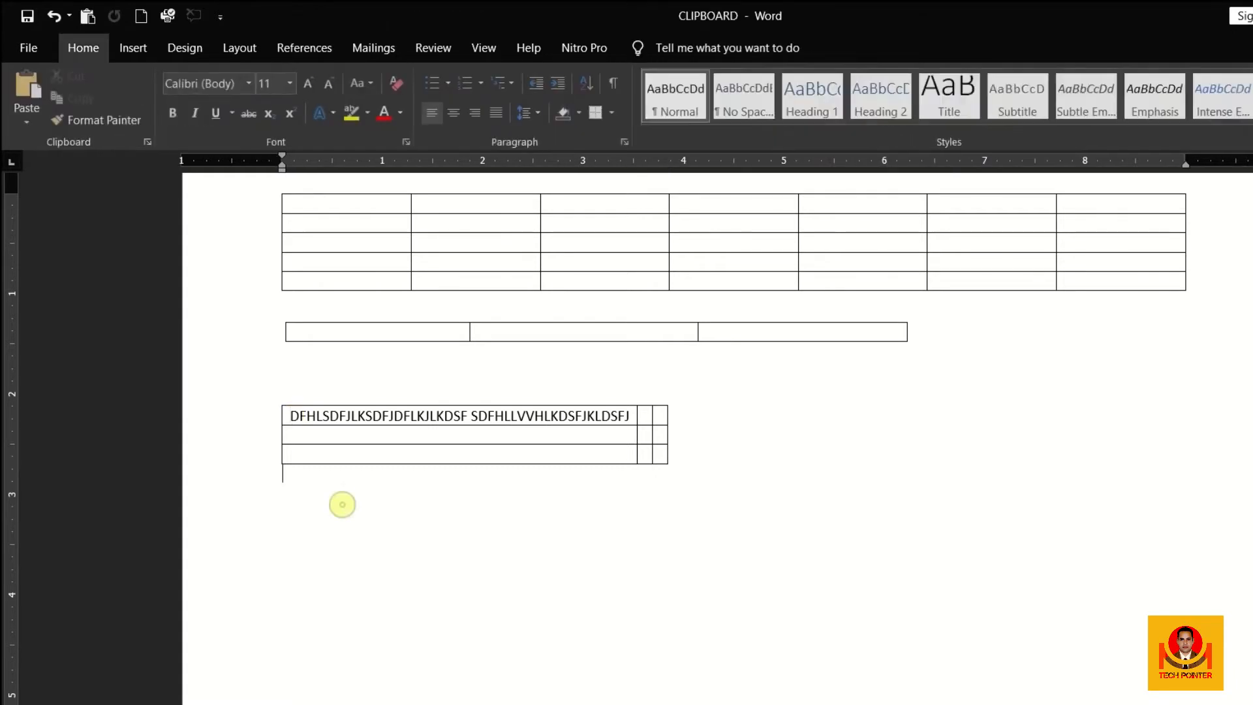
{"action": "left_click", "coordinate": [131, 51]}
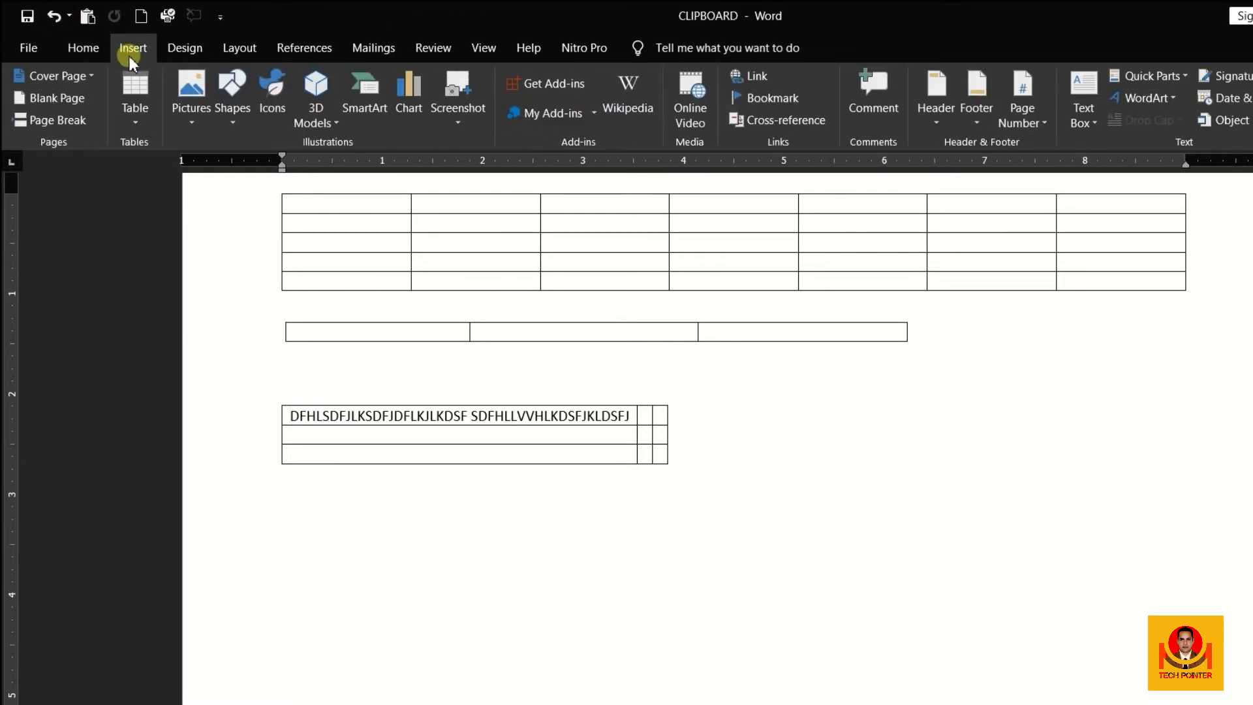
{"action": "left_click", "coordinate": [135, 121]}
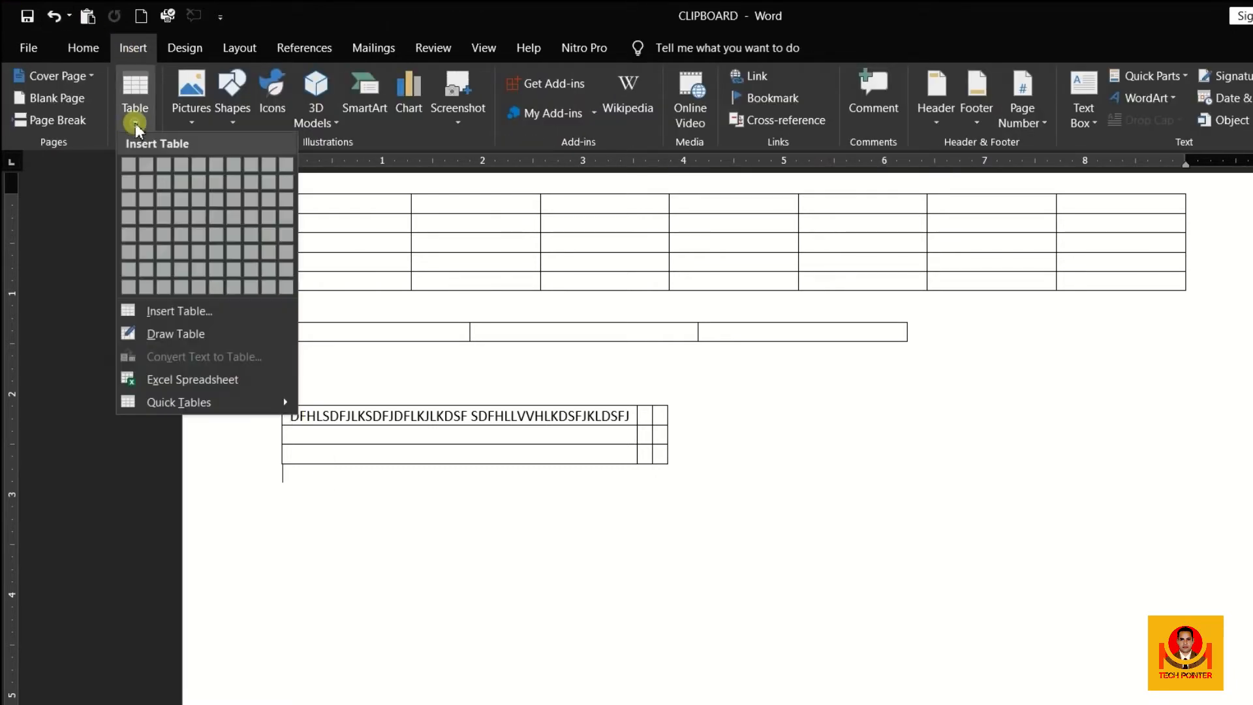
{"action": "left_click", "coordinate": [178, 313]}
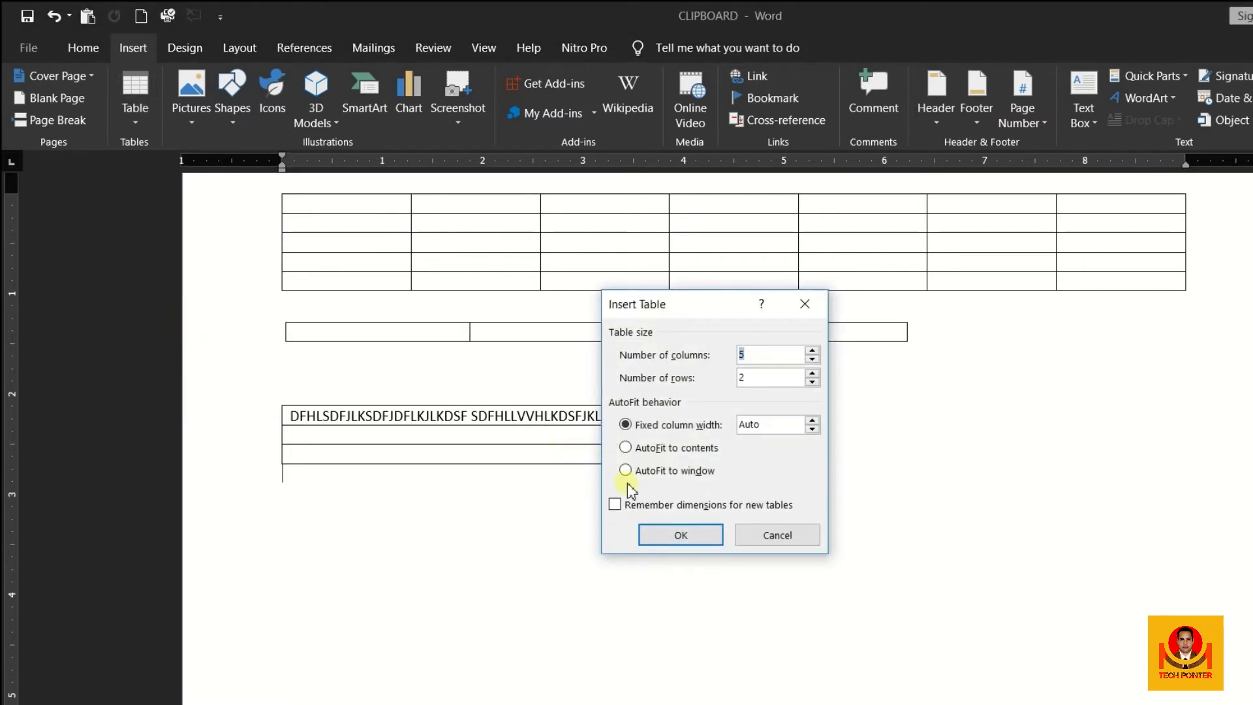
{"action": "left_click", "coordinate": [625, 470]}
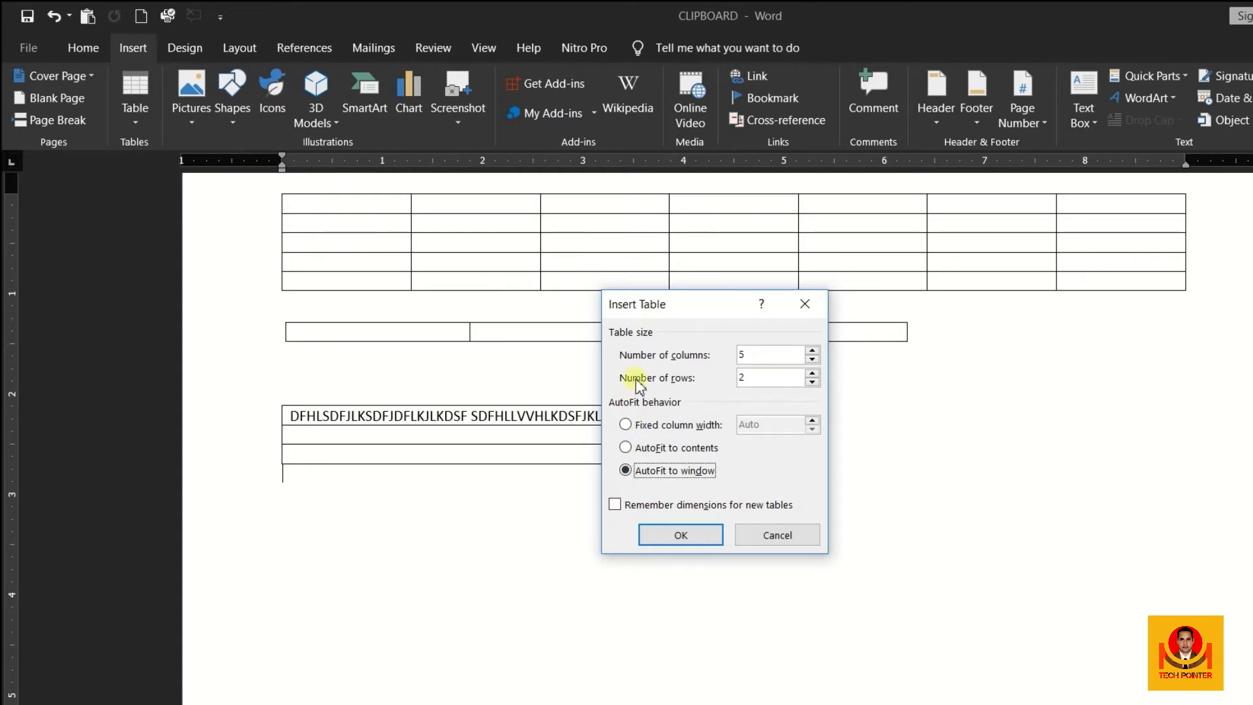
{"action": "left_click", "coordinate": [680, 537]}
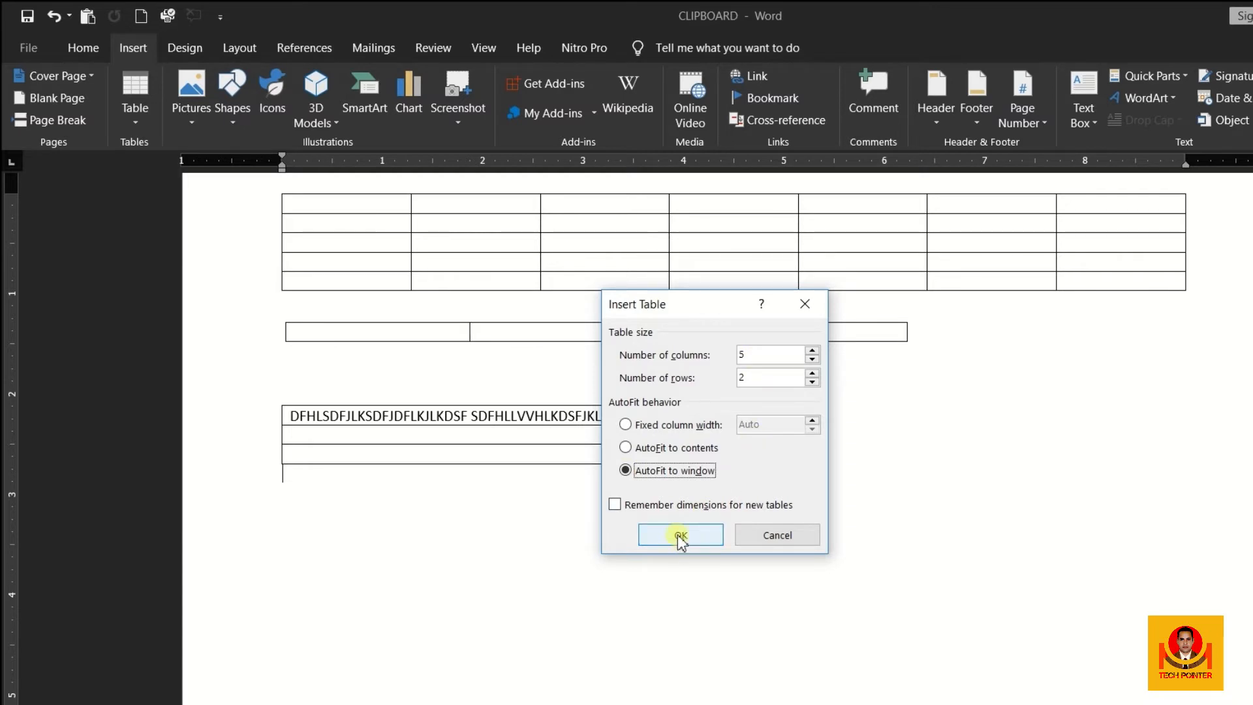
{"action": "left_click", "coordinate": [679, 537]}
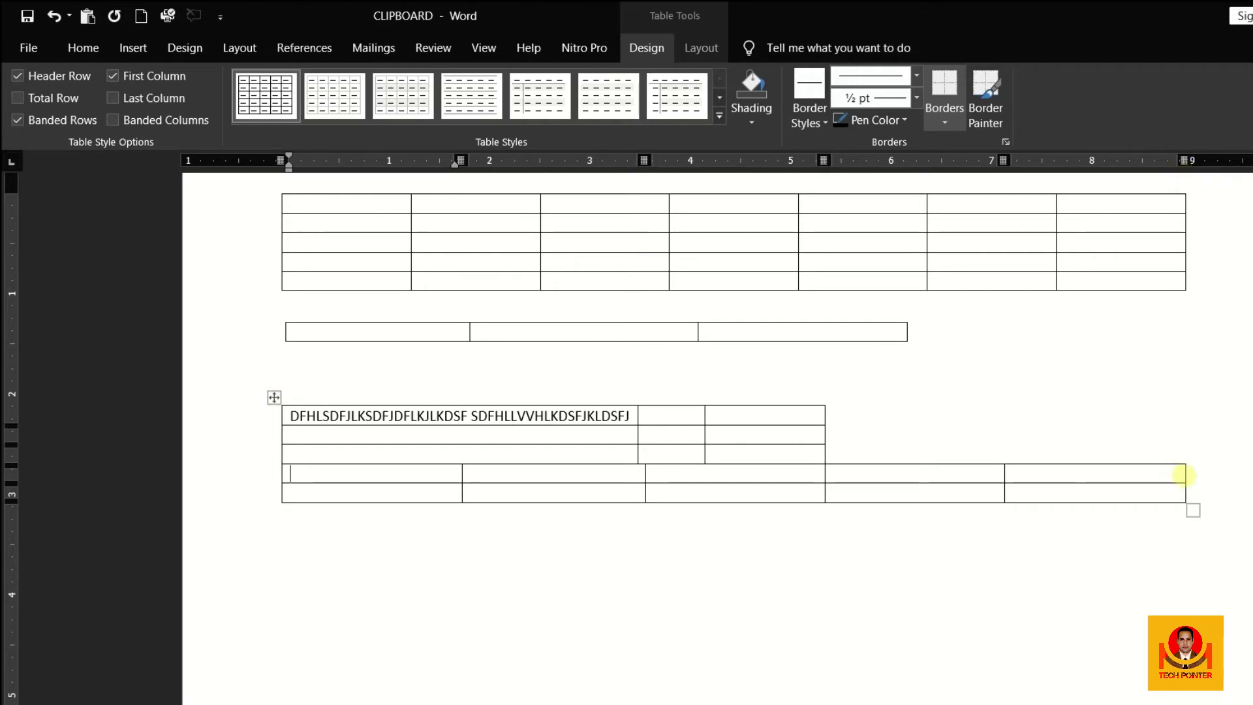
{"action": "left_click_drag", "start_coordinate": [1179, 473], "coordinate": [386, 529]}
{"action": "left_click", "coordinate": [386, 530]}
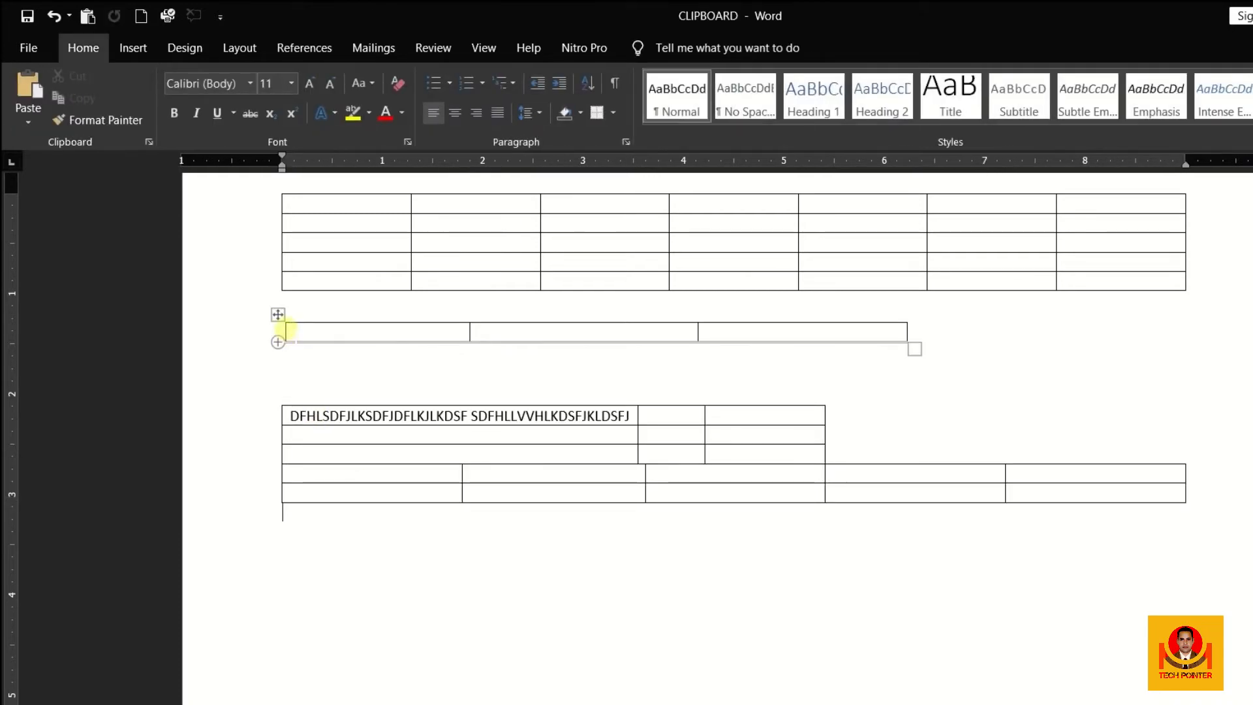
Step: Apply AutoFit to Window to the one-row, three-column table
{"action": "left_click", "coordinate": [277, 314]}
{"action": "right_click", "coordinate": [277, 314]}
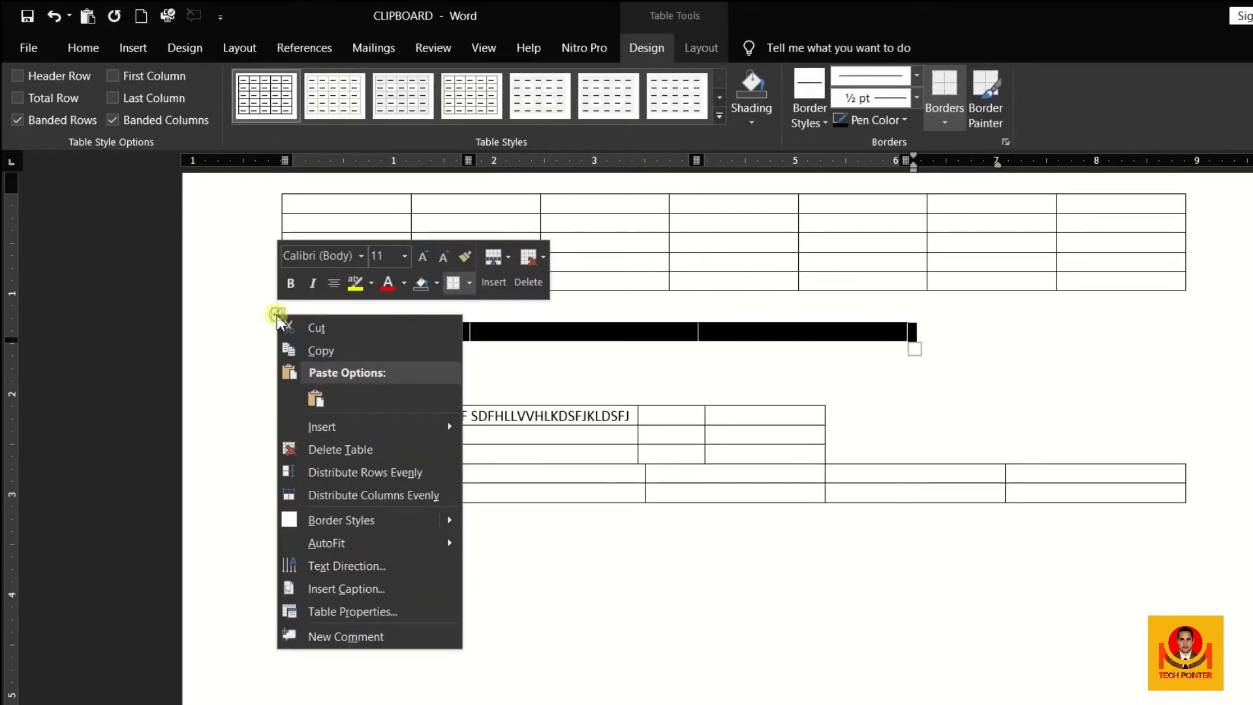
{"action": "mouse_move", "coordinate": [330, 542]}
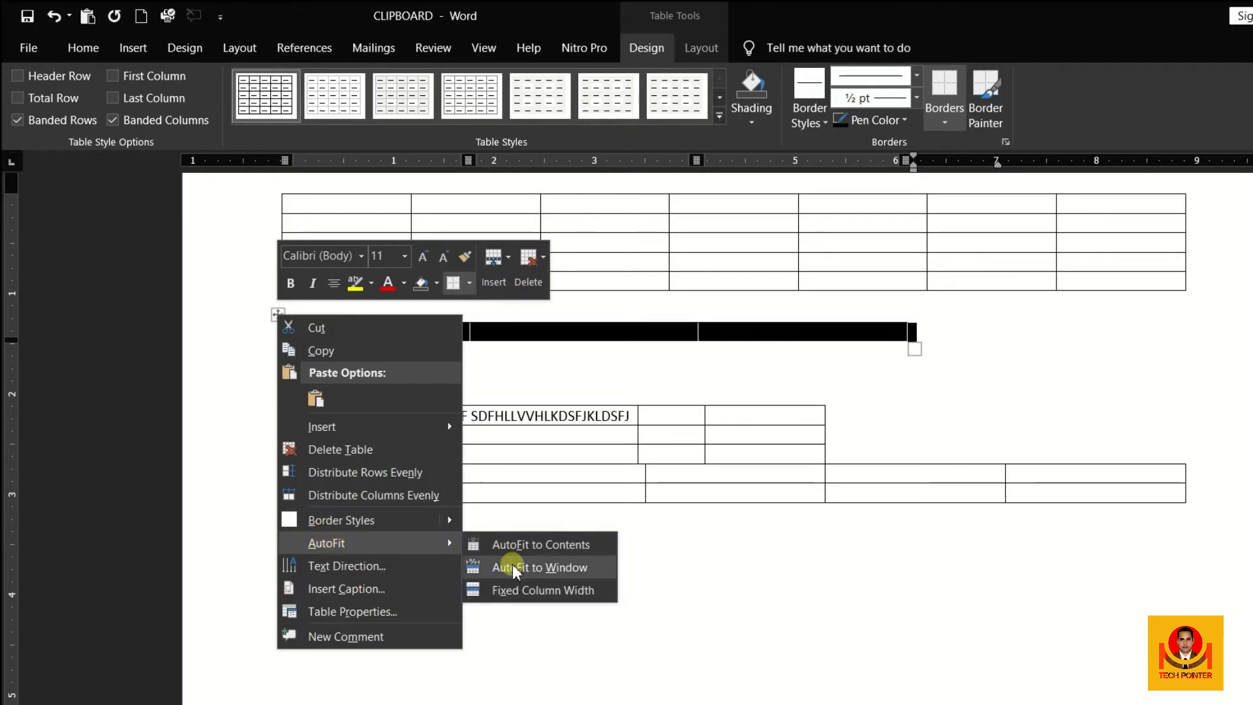
{"action": "left_click", "coordinate": [551, 567]}
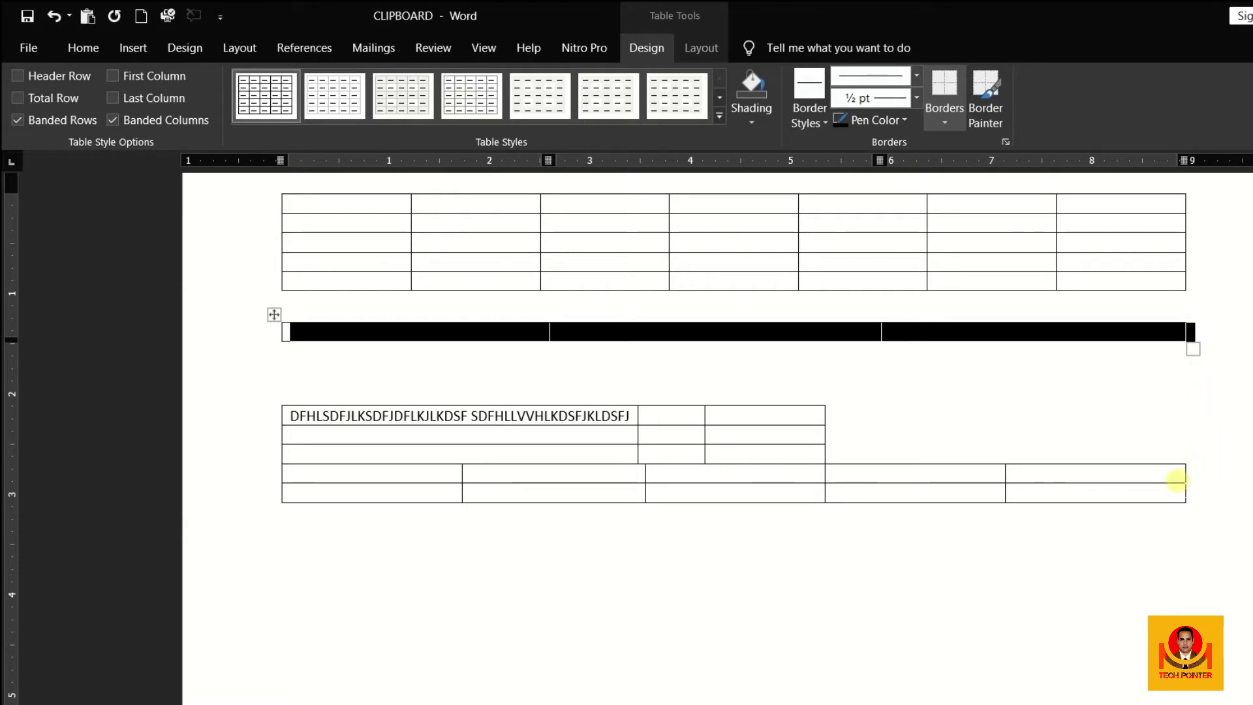
Step: Extend the first table's outer edge beyond the page margin and widen its sixth column
{"action": "left_click", "coordinate": [428, 204]}
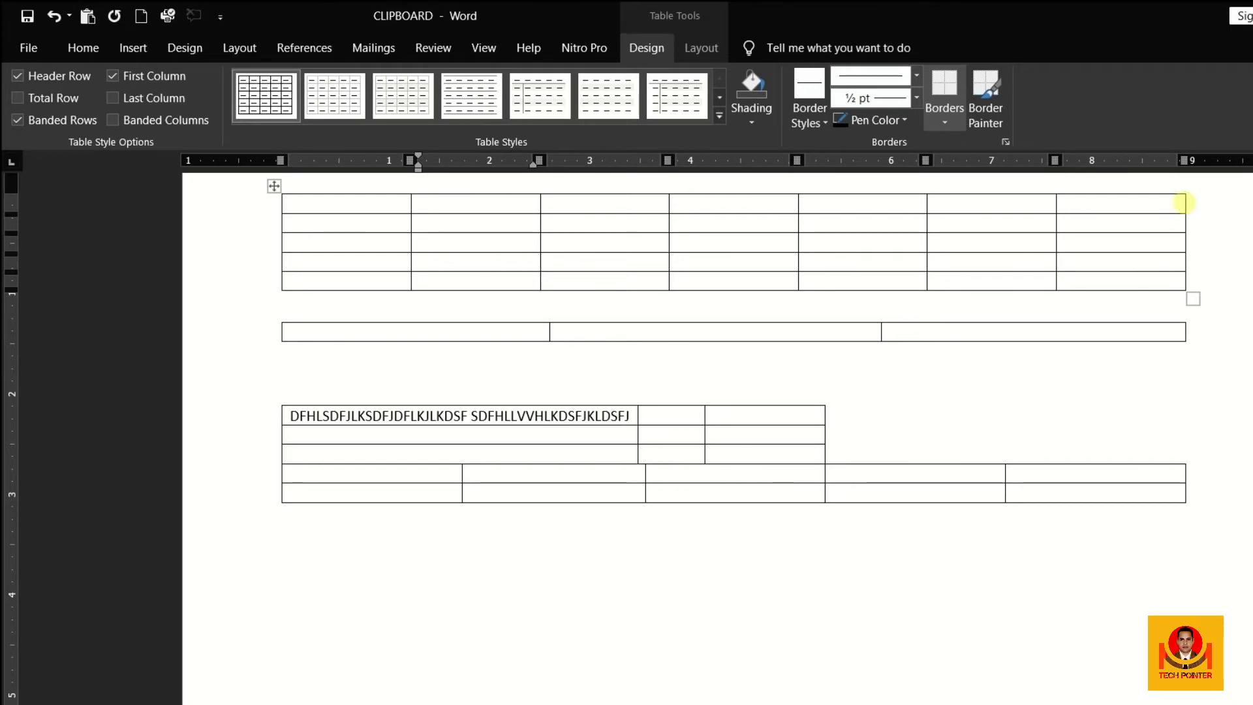
{"action": "left_click_drag", "start_coordinate": [1185, 203], "coordinate": [1247, 203]}
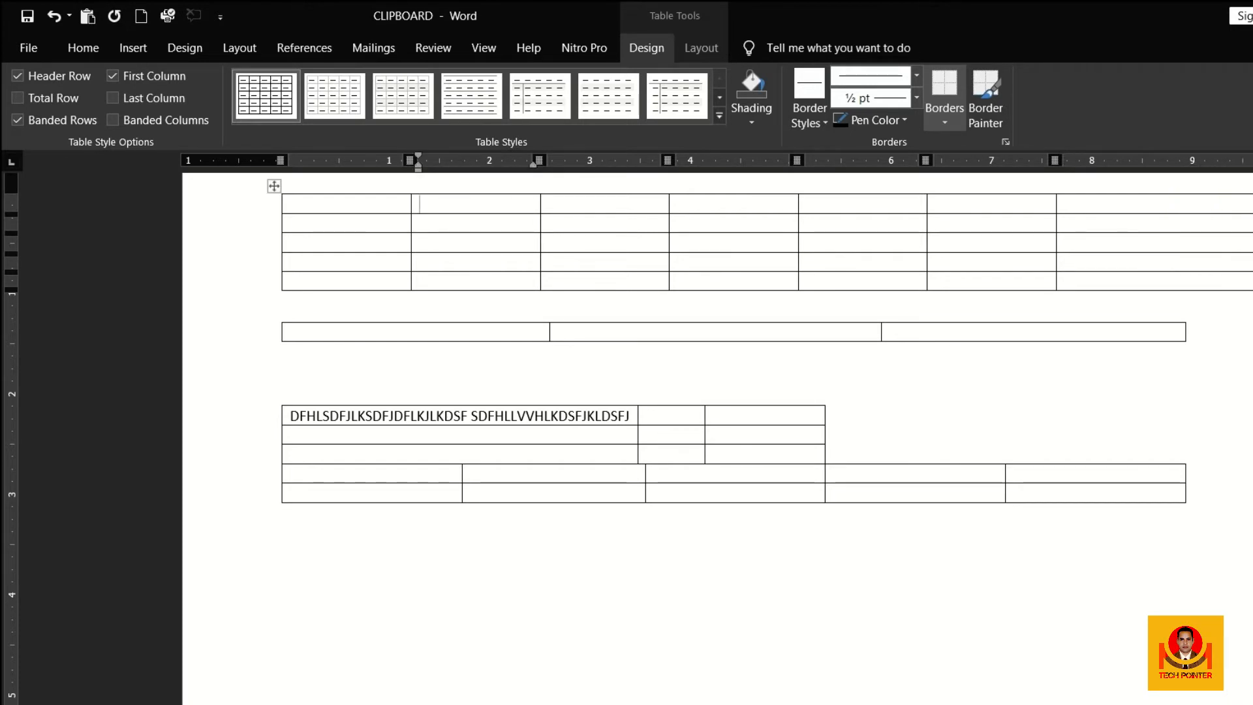
{"action": "left_click_drag", "start_coordinate": [1056, 207], "coordinate": [1129, 205]}
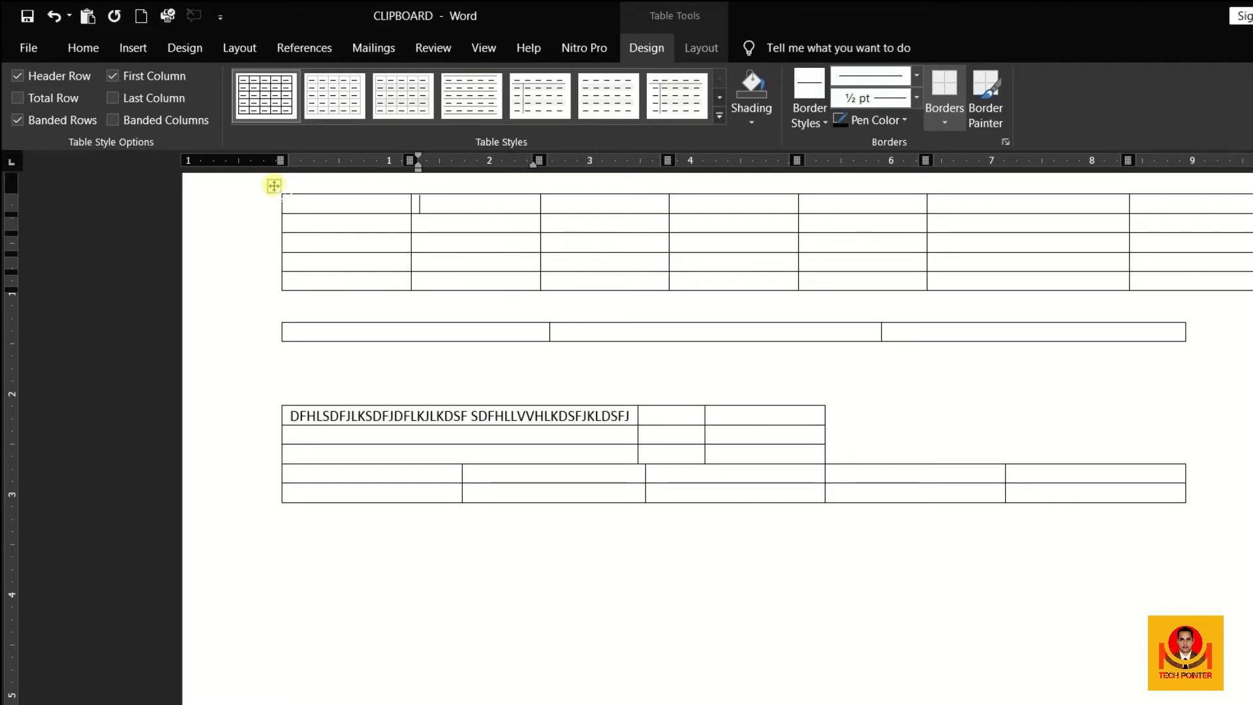
Step: Apply AutoFit to Window to the whole first table
{"action": "left_click", "coordinate": [274, 185]}
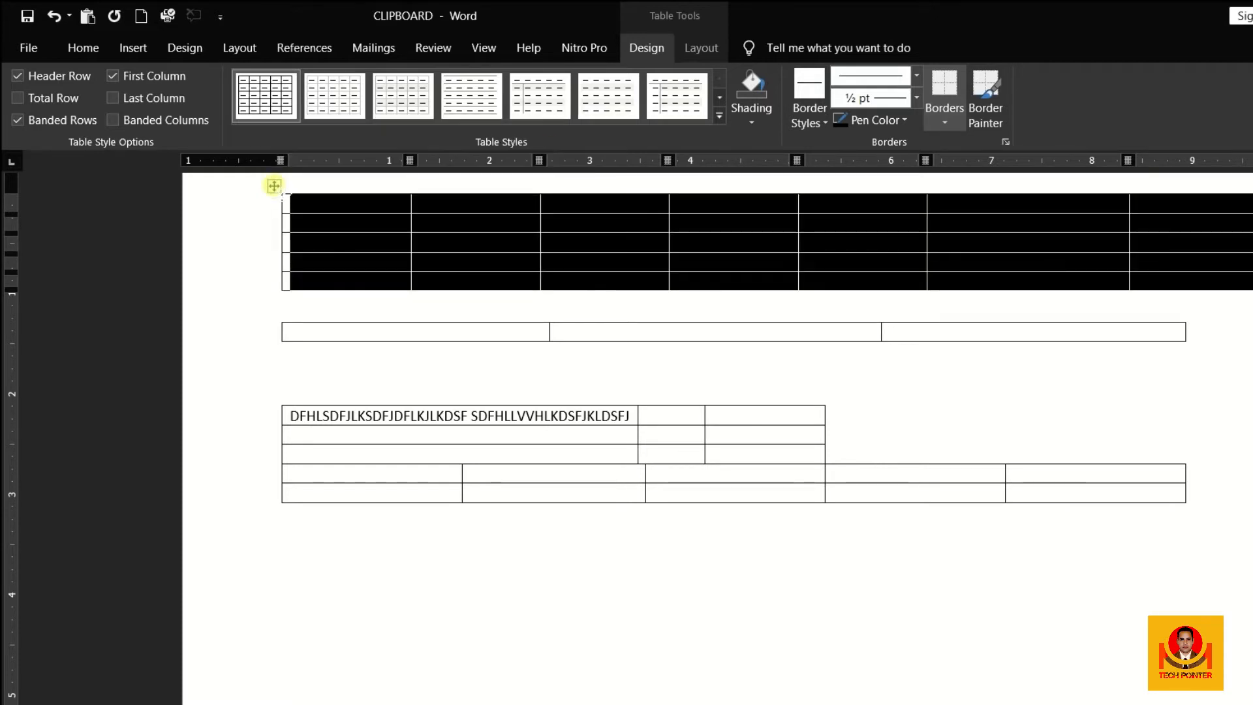
{"action": "right_click", "coordinate": [272, 184]}
{"action": "mouse_move", "coordinate": [442, 416]}
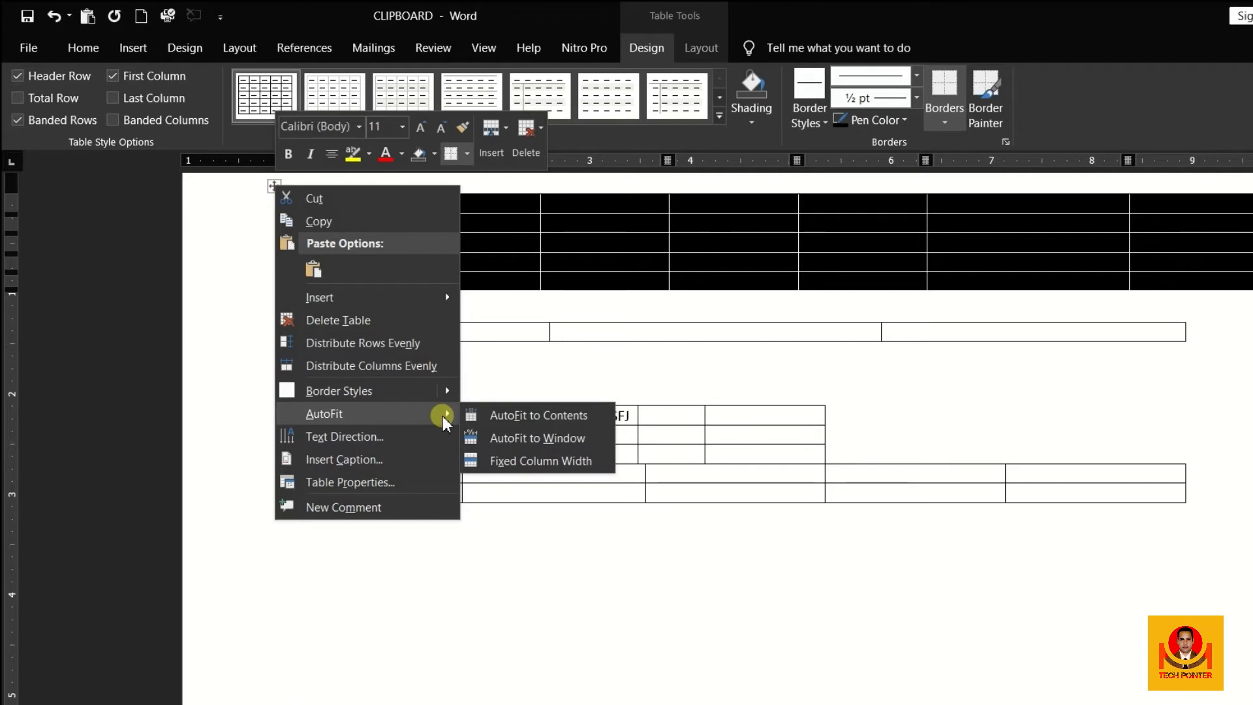
{"action": "left_click", "coordinate": [512, 441]}
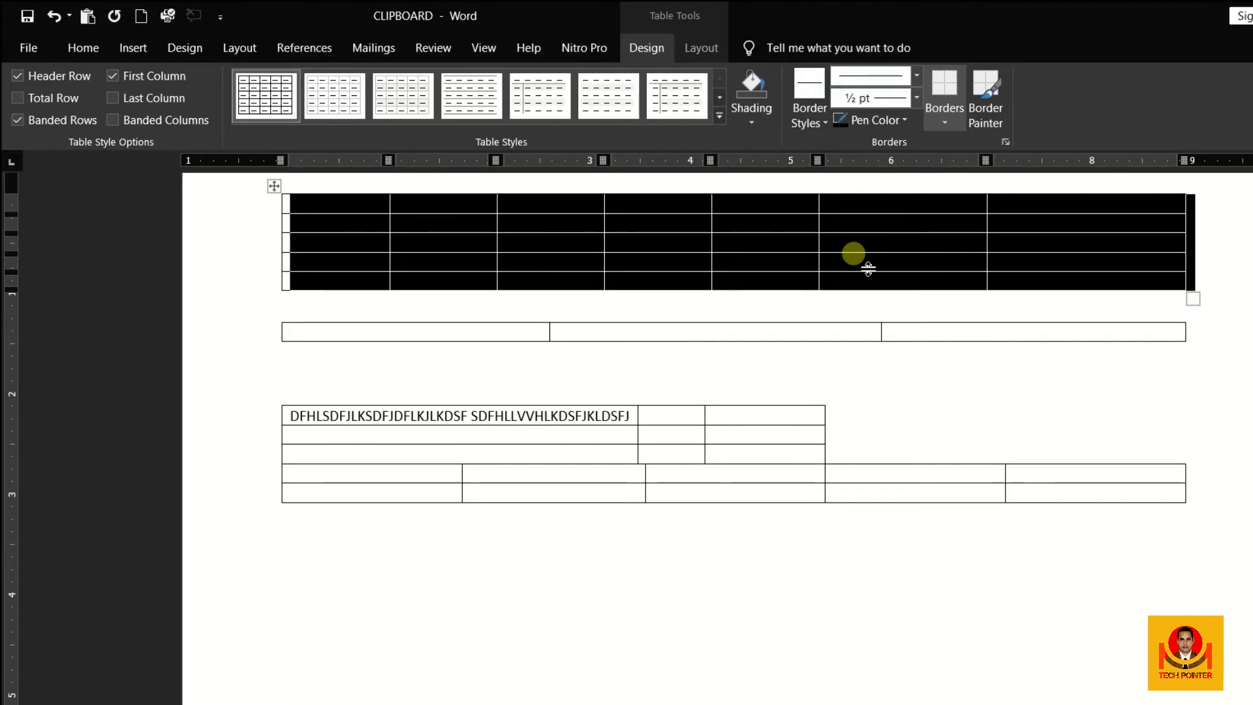
{"action": "left_click", "coordinate": [856, 389]}
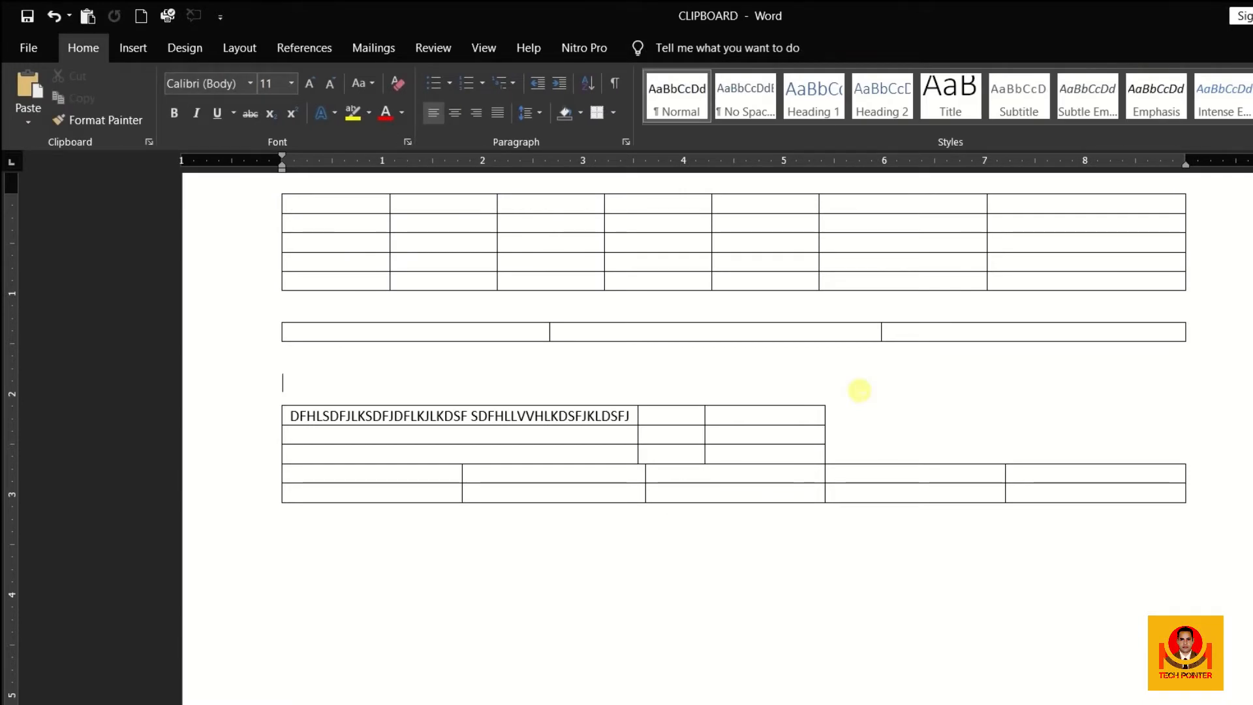
Step: Insert an embedded Excel spreadsheet below the existing tables
{"action": "left_click", "coordinate": [136, 48]}
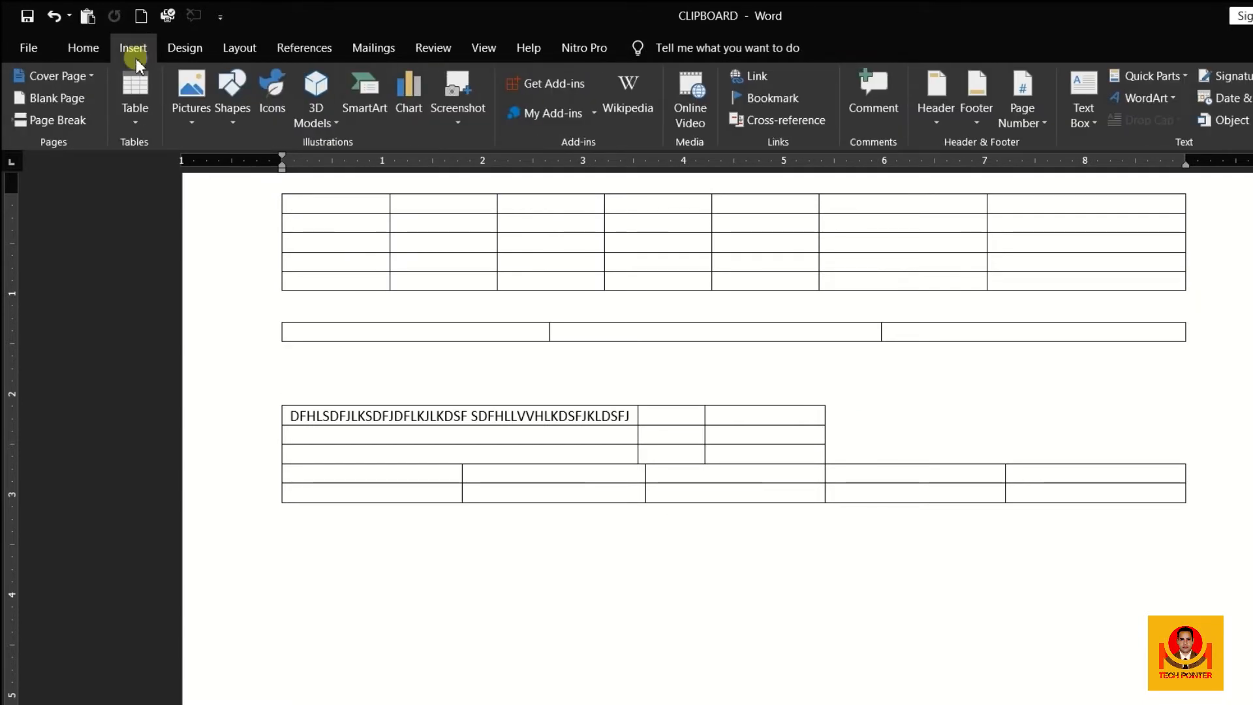
{"action": "left_click", "coordinate": [137, 121]}
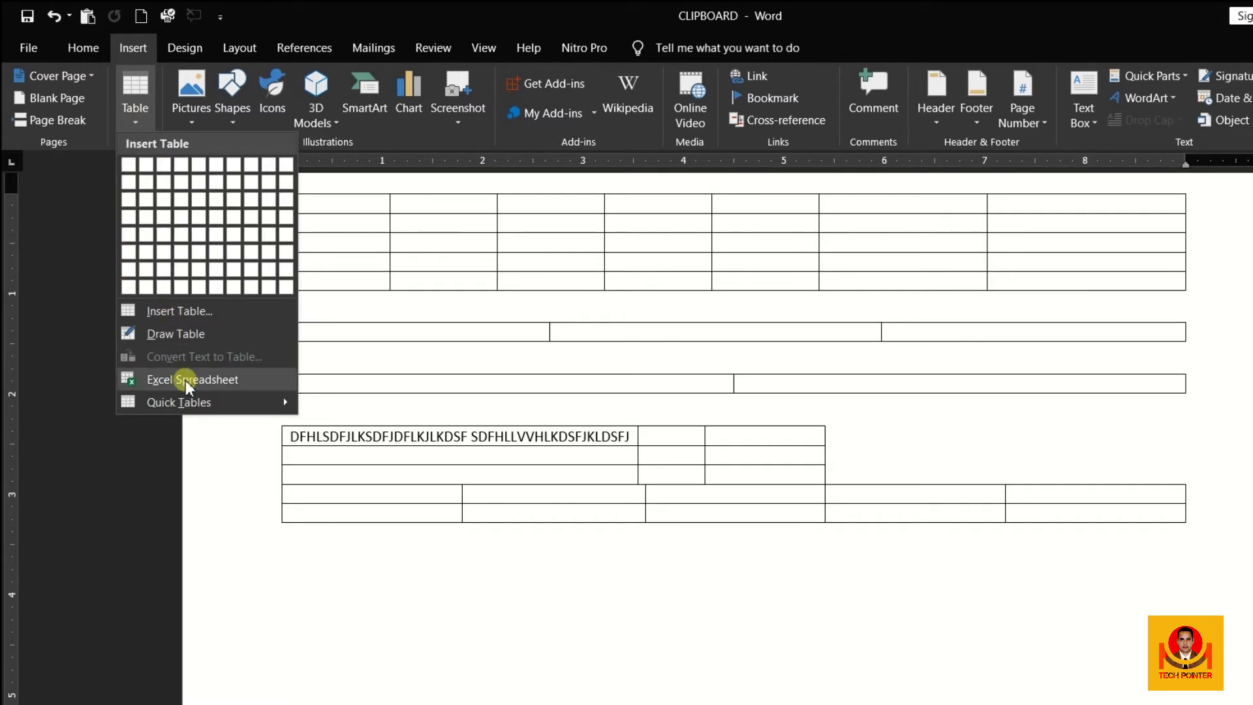
{"action": "left_click", "coordinate": [245, 378]}
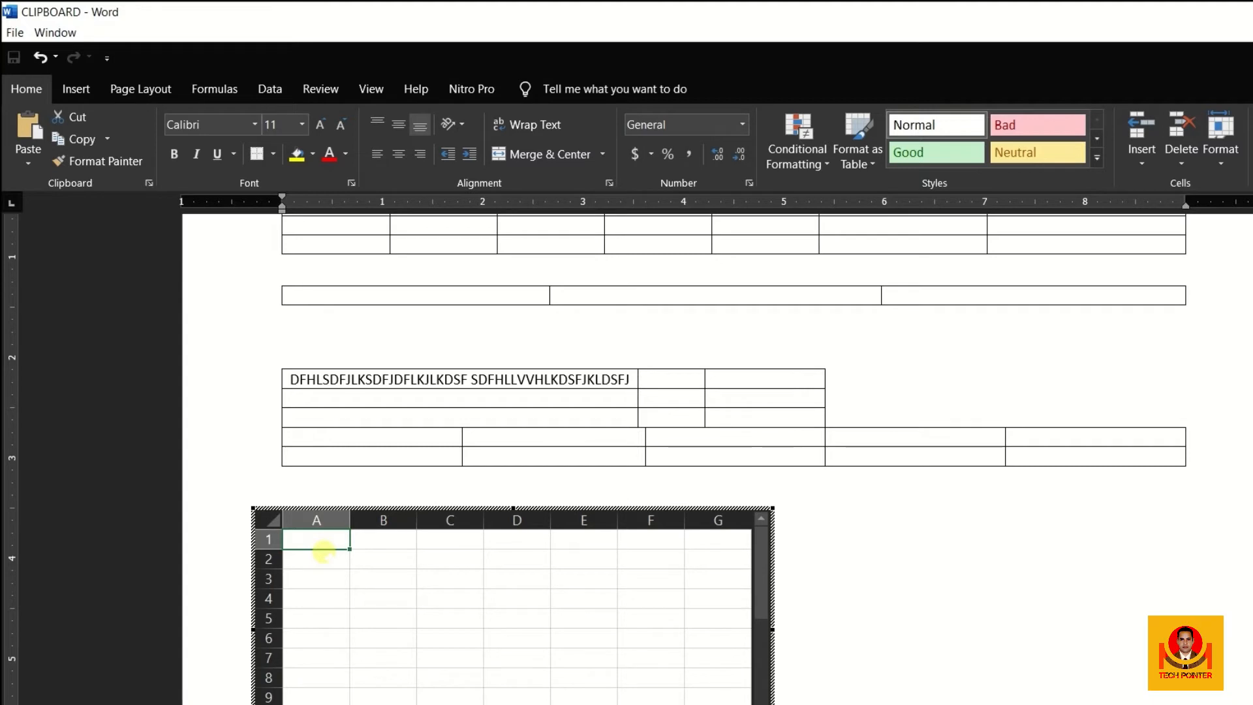
Step: Fill cells A1 to E1 of the spreadsheet with FDHKH, DSFHKL, FDHSJK, DFSDKJJH and FSHK, and return to the document
{"action": "type", "text": "FDHKH"}
{"action": "key", "text": "Tab"}
{"action": "type", "text": "DSFHKL"}
{"action": "key", "text": "Tab"}
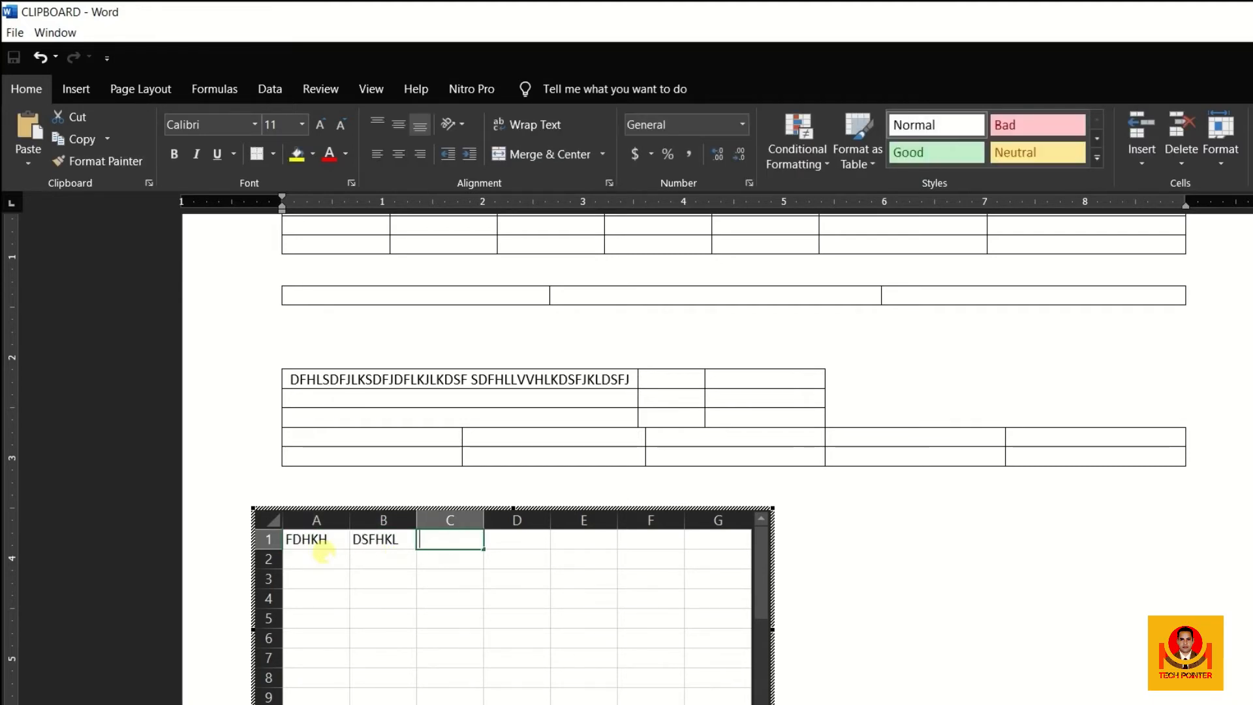
{"action": "type", "text": "FDHSJK"}
{"action": "key", "text": "Tab"}
{"action": "type", "text": "DFSDKJJH"}
{"action": "key", "text": "Tab"}
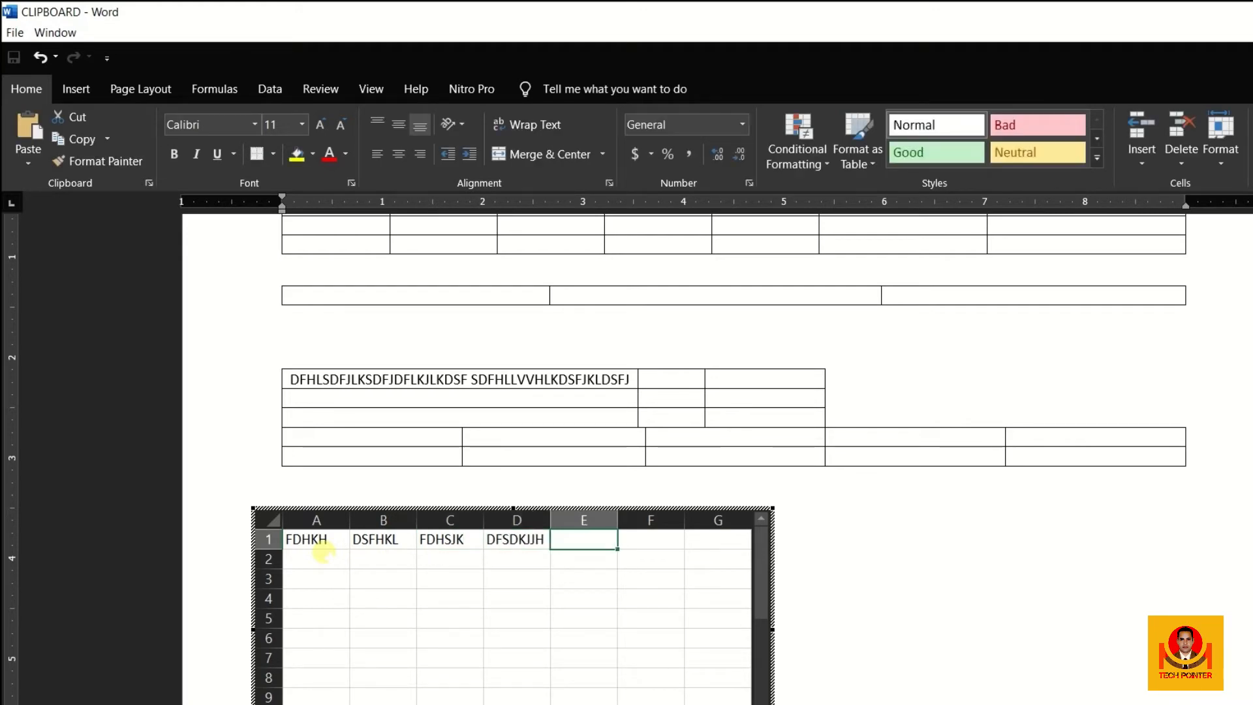
{"action": "type", "text": "FSHK"}
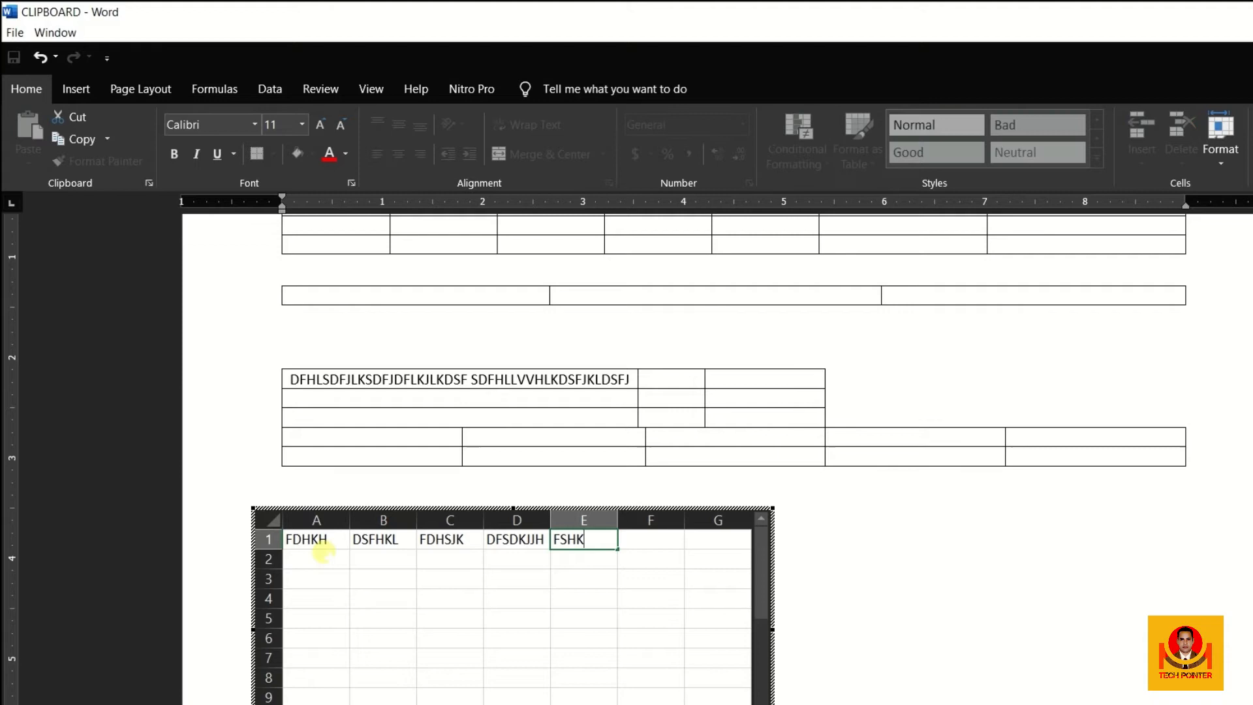
{"action": "key", "text": "Tab"}
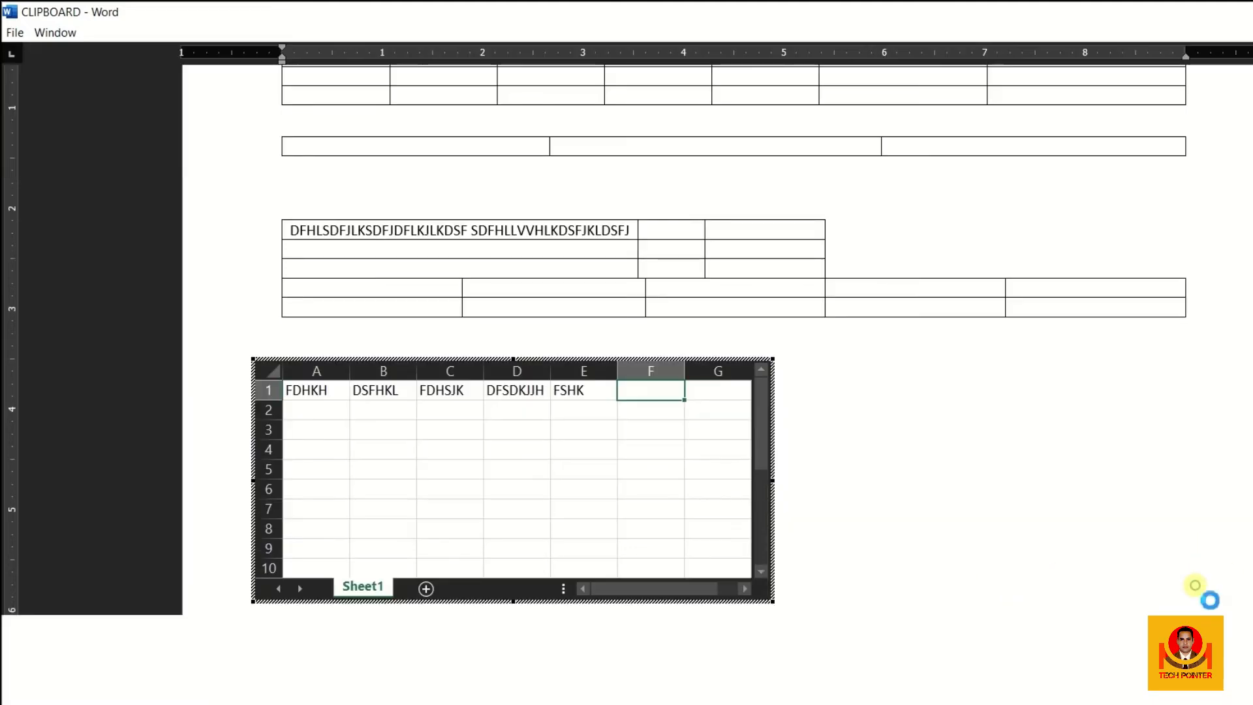
{"action": "left_click", "coordinate": [1194, 585]}
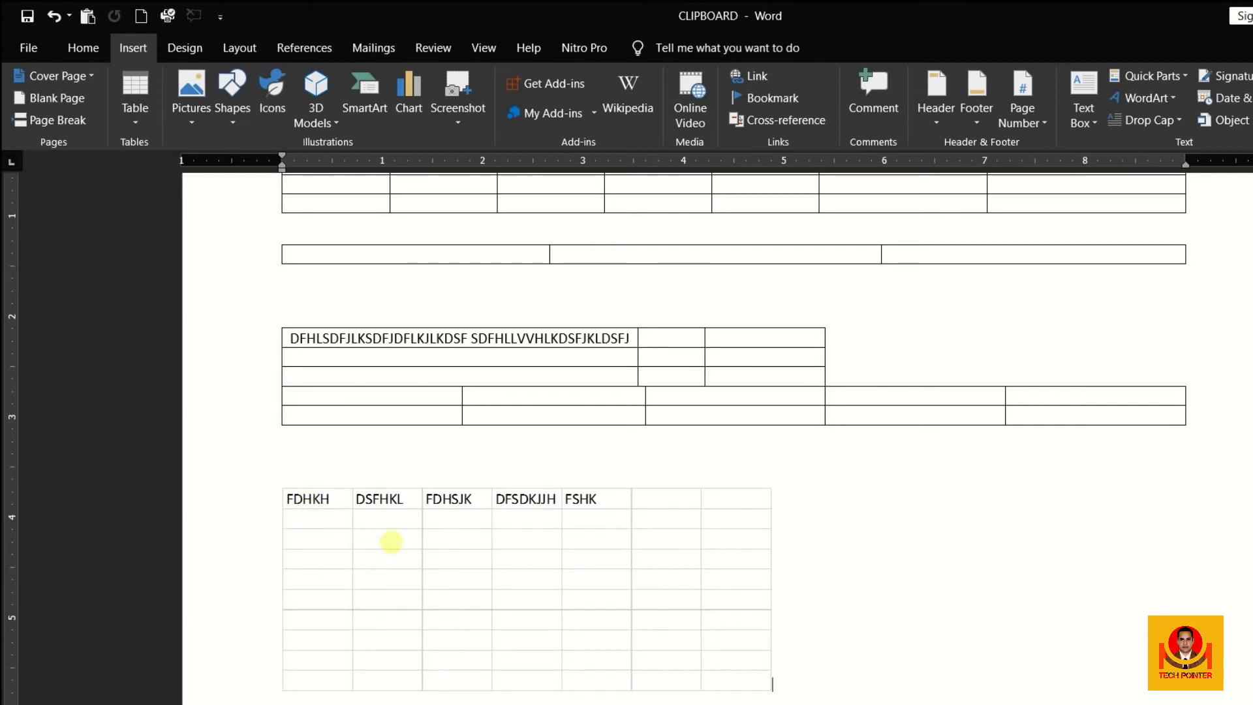
Step: Reopen the embedded spreadsheet for editing and browse through its rows
{"action": "double_click", "coordinate": [391, 541]}
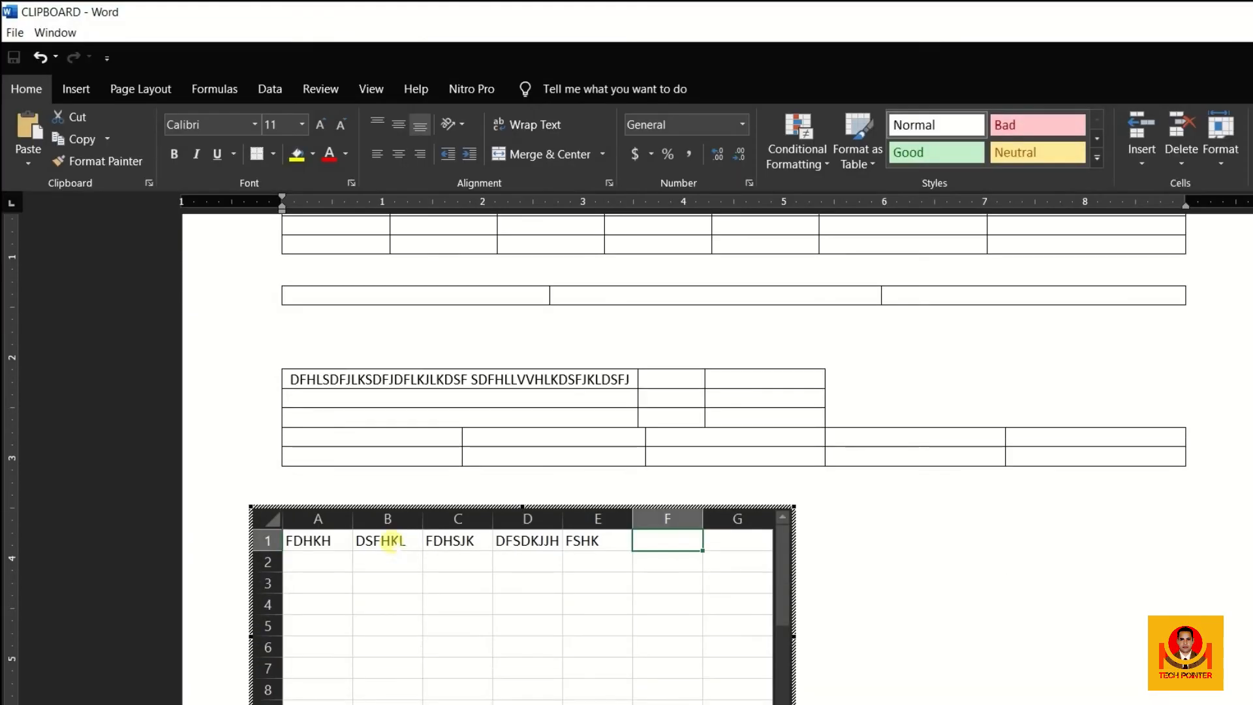
{"action": "scroll", "coordinate": [390, 541], "scroll_direction": "down", "scroll_amount": 4}
{"action": "scroll", "coordinate": [391, 542], "scroll_direction": "down", "scroll_amount": 3}
{"action": "scroll", "coordinate": [392, 542], "scroll_direction": "up", "scroll_amount": 4}
{"action": "scroll", "coordinate": [393, 544], "scroll_direction": "up", "scroll_amount": 3}
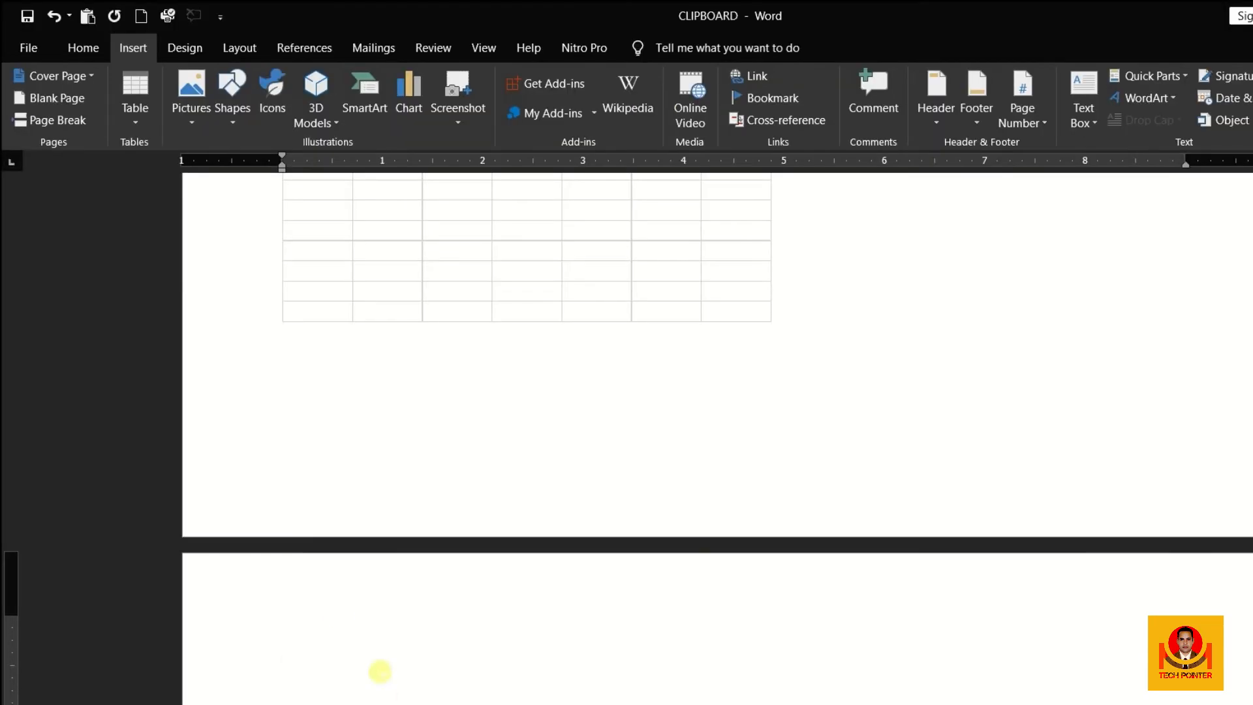
Step: Draw a table outline about 8.67" wide and 1.84" high at the start of the next page
{"action": "left_click", "coordinate": [135, 97]}
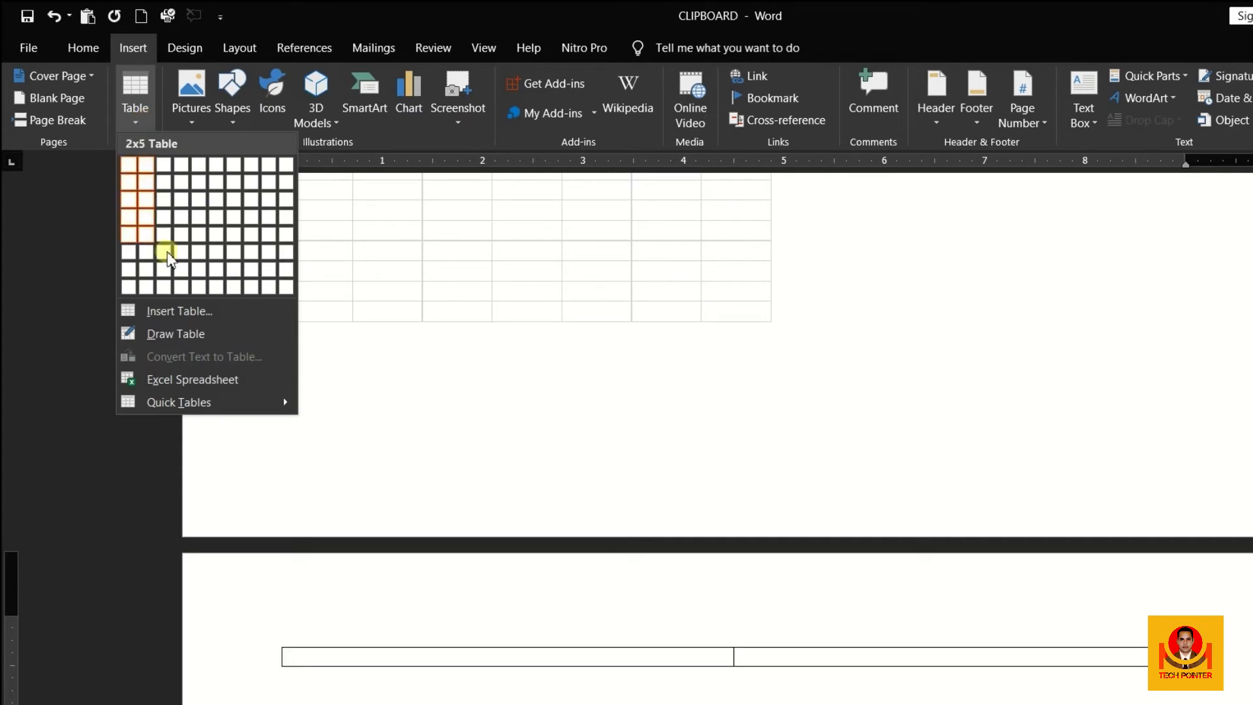
{"action": "left_click", "coordinate": [210, 338]}
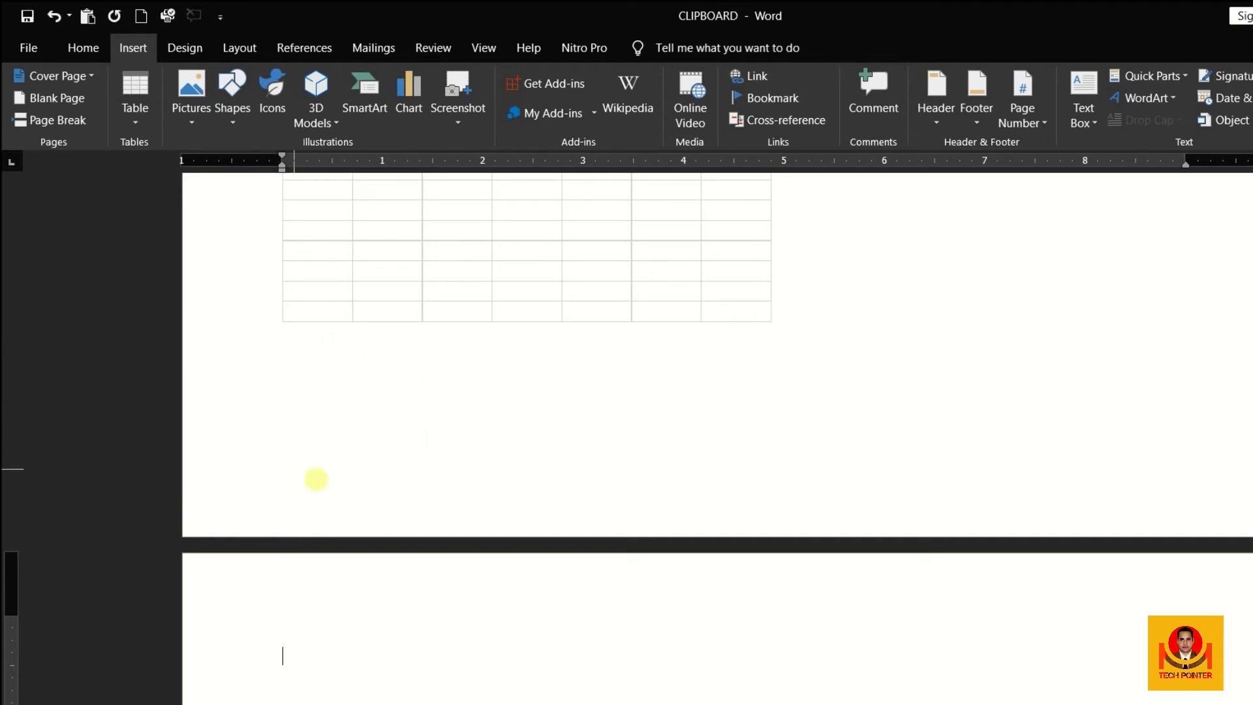
{"action": "scroll", "coordinate": [357, 486], "scroll_direction": "down", "scroll_amount": 3}
{"action": "scroll", "coordinate": [358, 486], "scroll_direction": "down", "scroll_amount": 3}
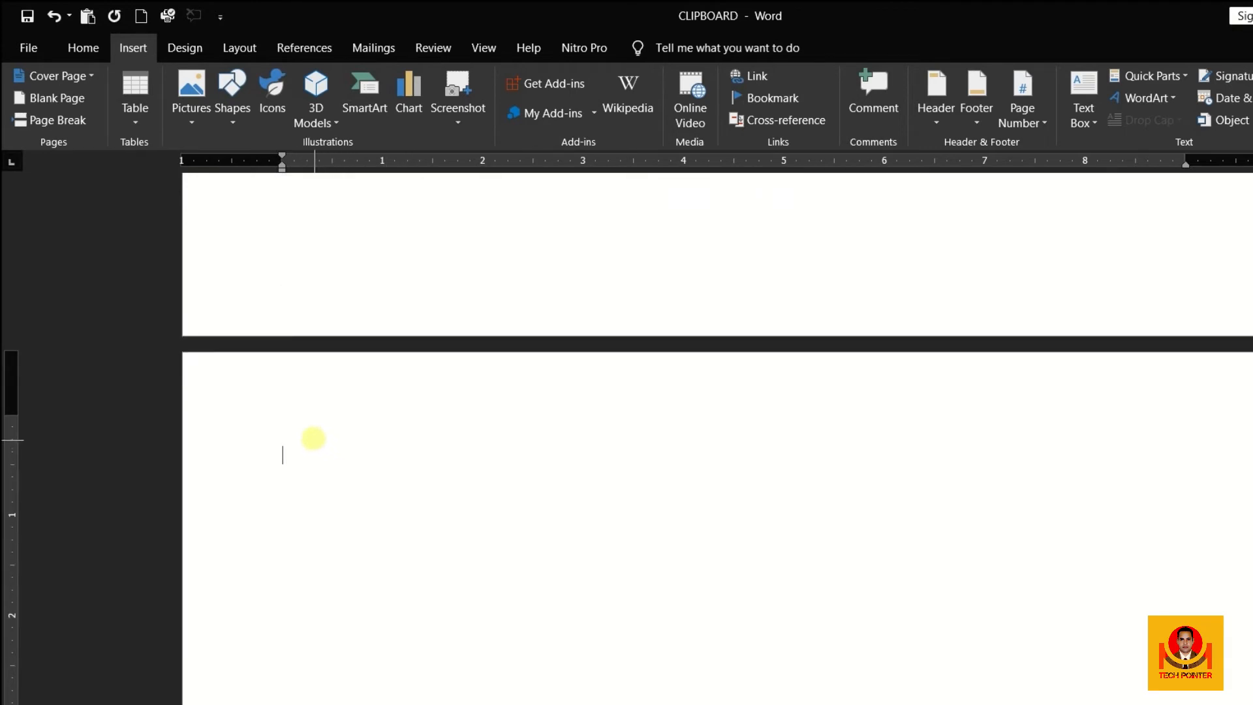
{"action": "left_click", "coordinate": [311, 427]}
{"action": "mouse_move", "coordinate": [311, 428]}
{"action": "left_mouse_down"}
{"action": "mouse_move", "coordinate": [338, 506]}
{"action": "mouse_move", "coordinate": [403, 546]}
{"action": "mouse_move", "coordinate": [613, 578]}
{"action": "mouse_move", "coordinate": [1182, 608]}
{"action": "left_mouse_up"}
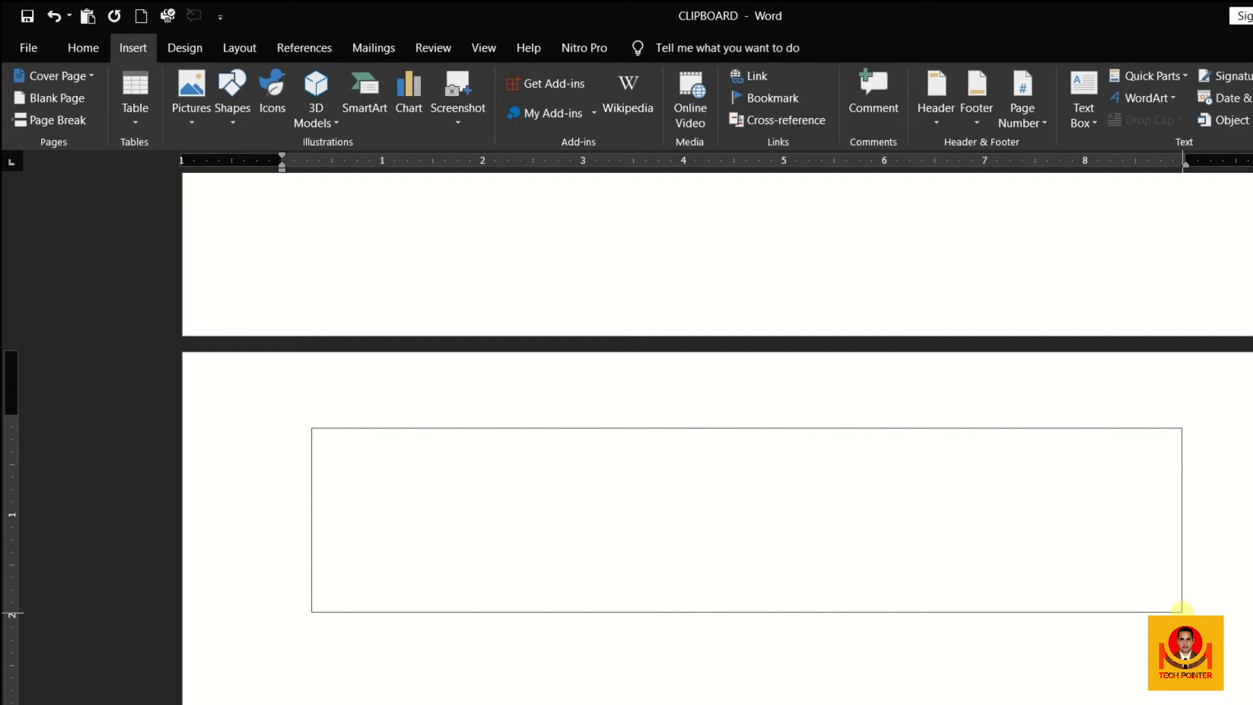
{"action": "left_click_drag", "start_coordinate": [1181, 608], "coordinate": [1181, 608]}
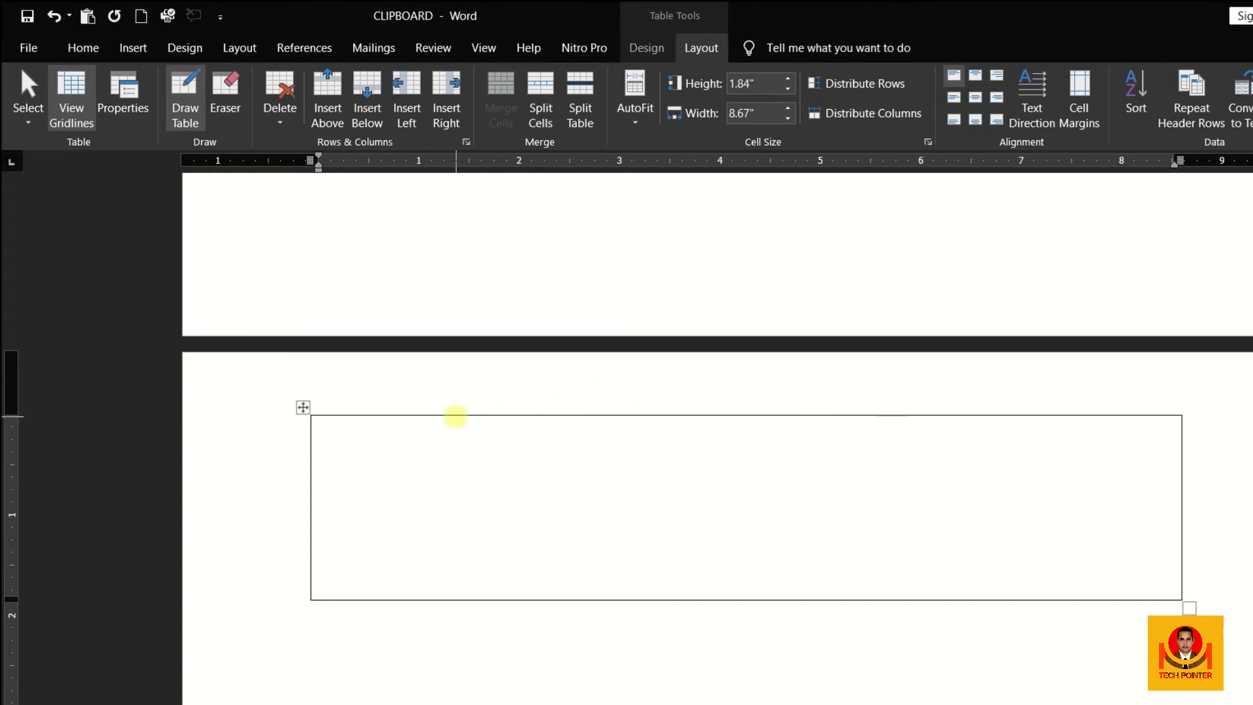
Step: Draw inner borders that divide the outline's left part into three cells and the remainder into four columns with two rows
{"action": "left_click_drag", "start_coordinate": [455, 415], "coordinate": [456, 567]}
{"action": "left_click_drag", "start_coordinate": [311, 507], "coordinate": [456, 508]}
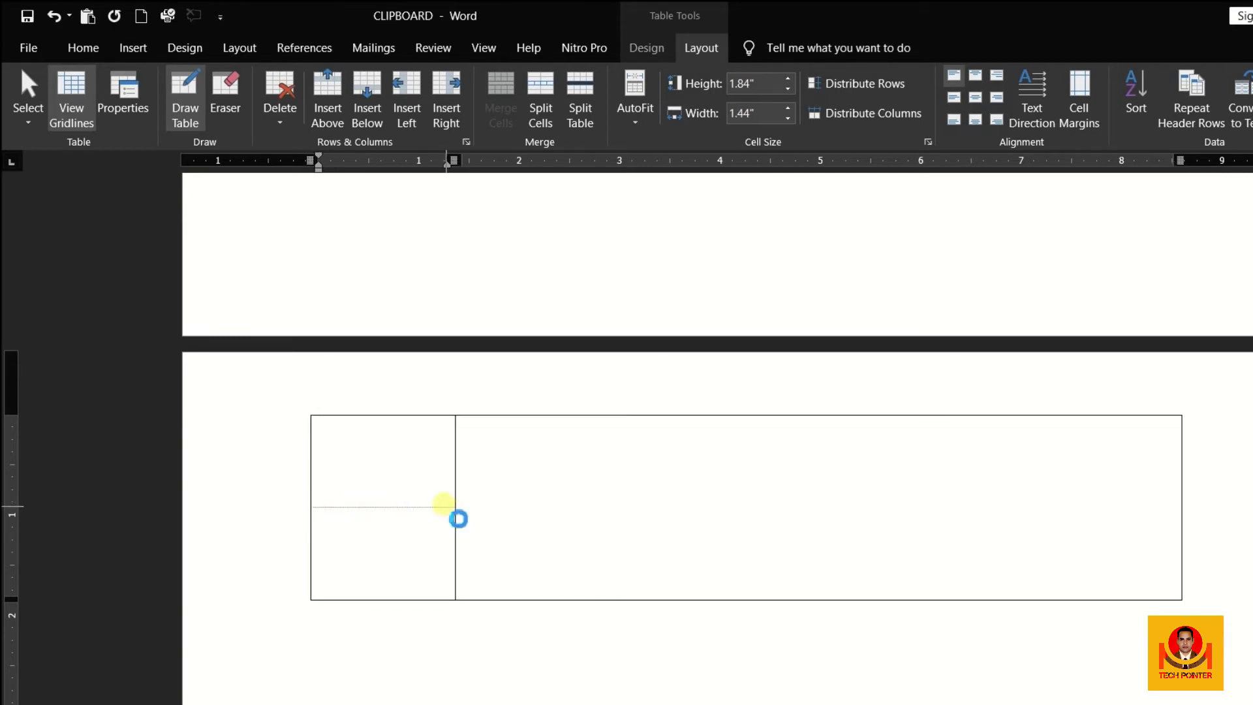
{"action": "left_click_drag", "start_coordinate": [383, 416], "coordinate": [384, 504]}
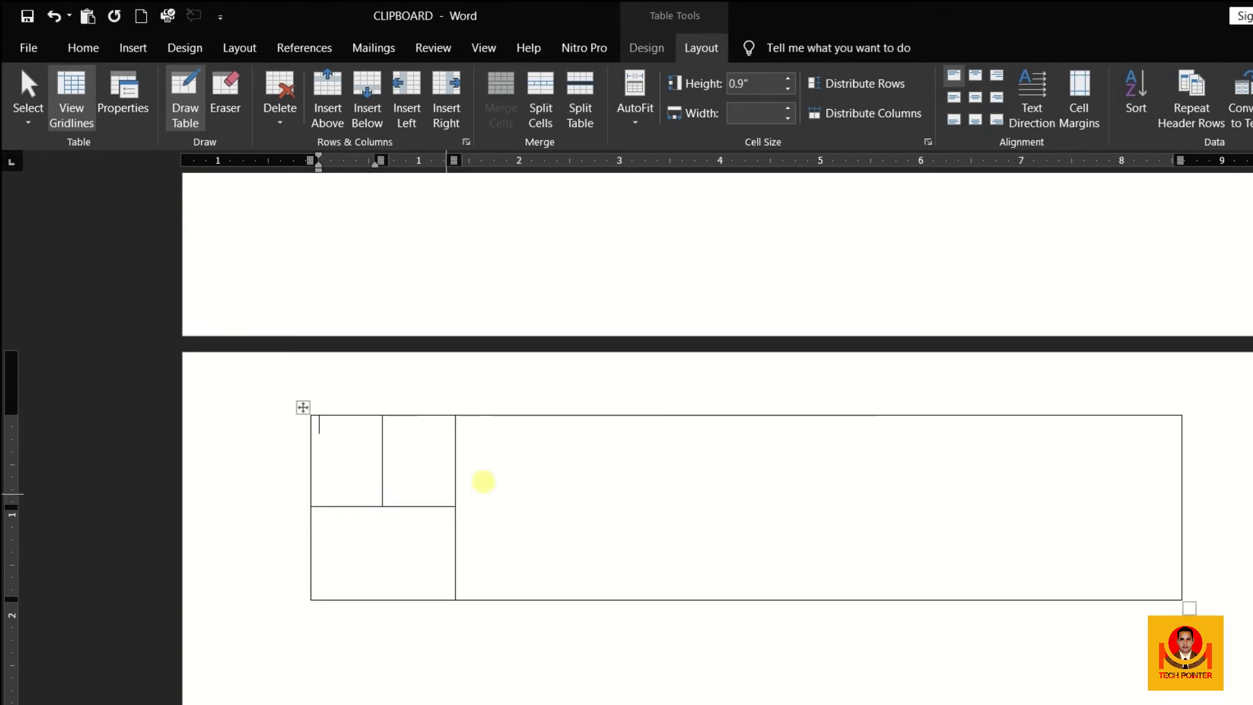
{"action": "mouse_move", "coordinate": [577, 417]}
{"action": "left_mouse_down"}
{"action": "mouse_move", "coordinate": [578, 516]}
{"action": "mouse_move", "coordinate": [560, 555]}
{"action": "left_mouse_up"}
{"action": "left_click_drag", "start_coordinate": [456, 542], "coordinate": [965, 557]}
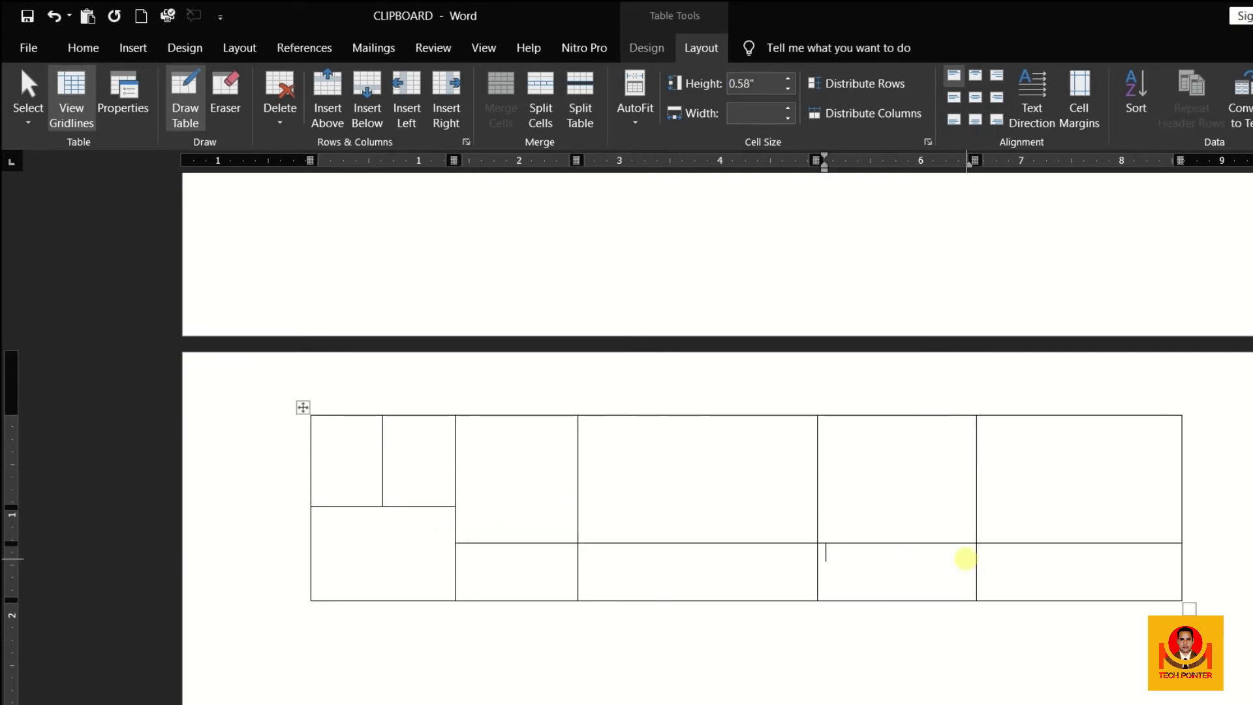
Step: Draw extra vertical borders in the last column of the first table, splitting its bottom cell in two
{"action": "scroll", "coordinate": [965, 559], "scroll_direction": "up", "scroll_amount": 10}
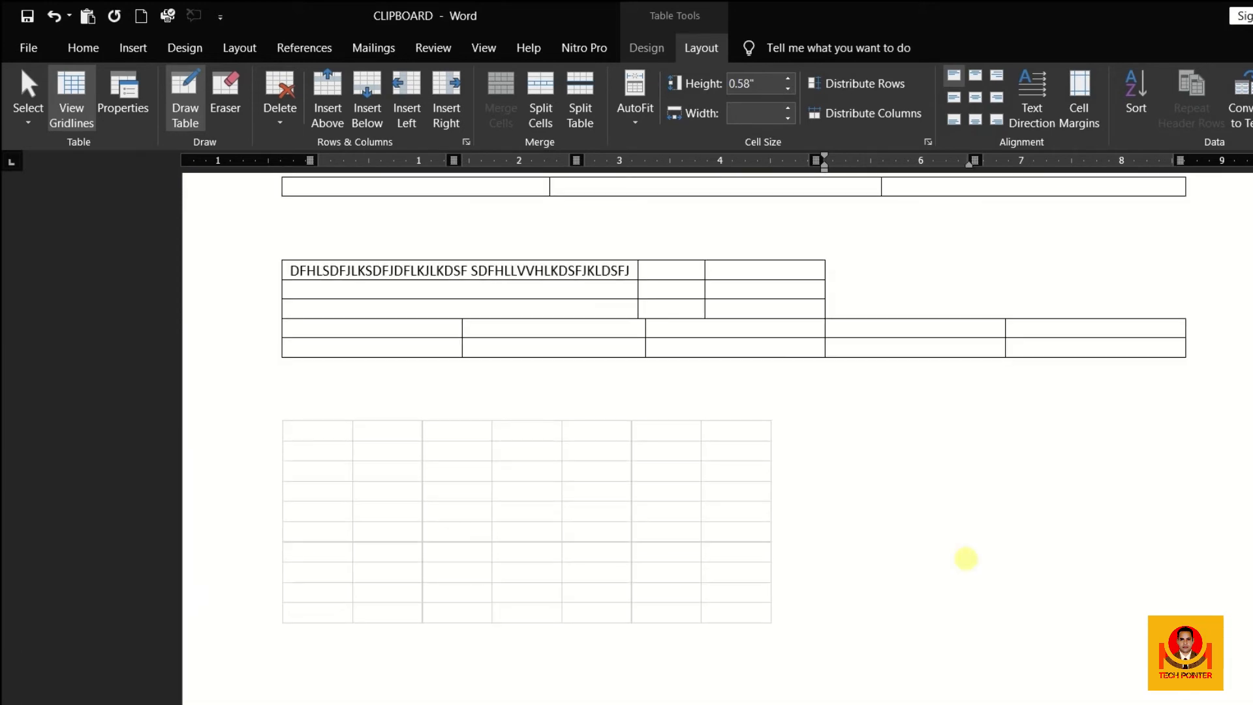
{"action": "scroll", "coordinate": [965, 558], "scroll_direction": "up", "scroll_amount": 3}
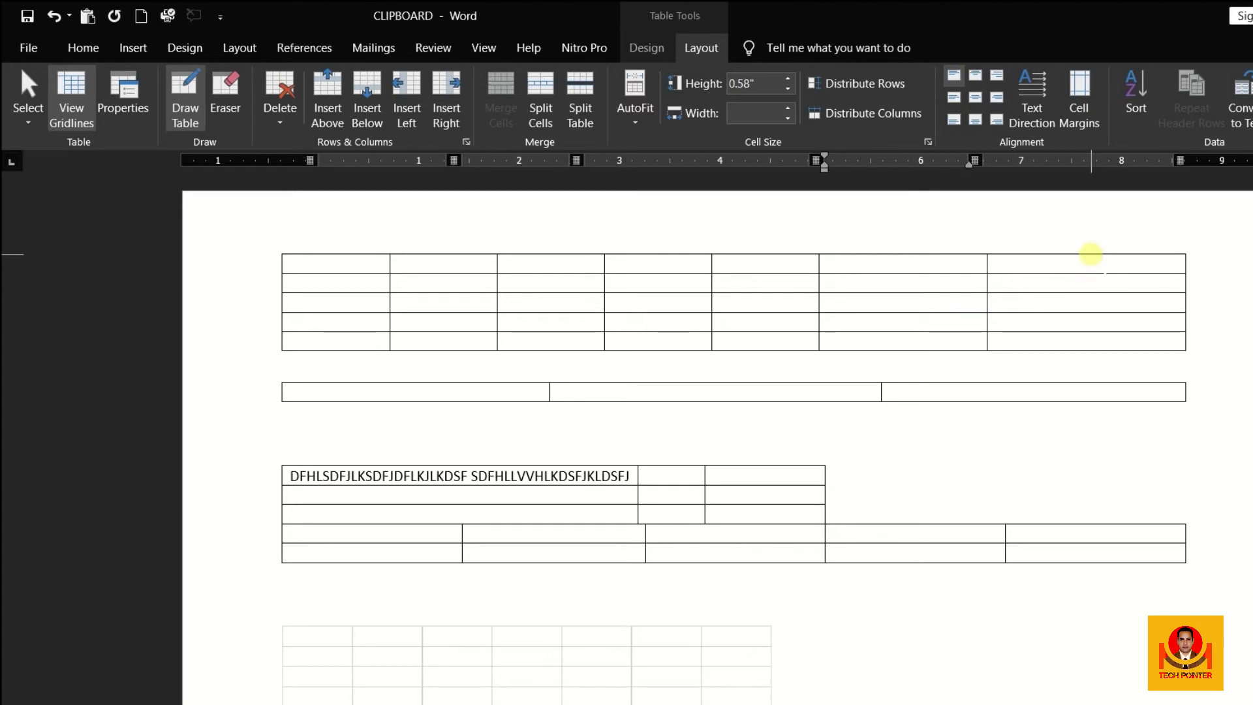
{"action": "left_click_drag", "start_coordinate": [1090, 254], "coordinate": [1088, 349]}
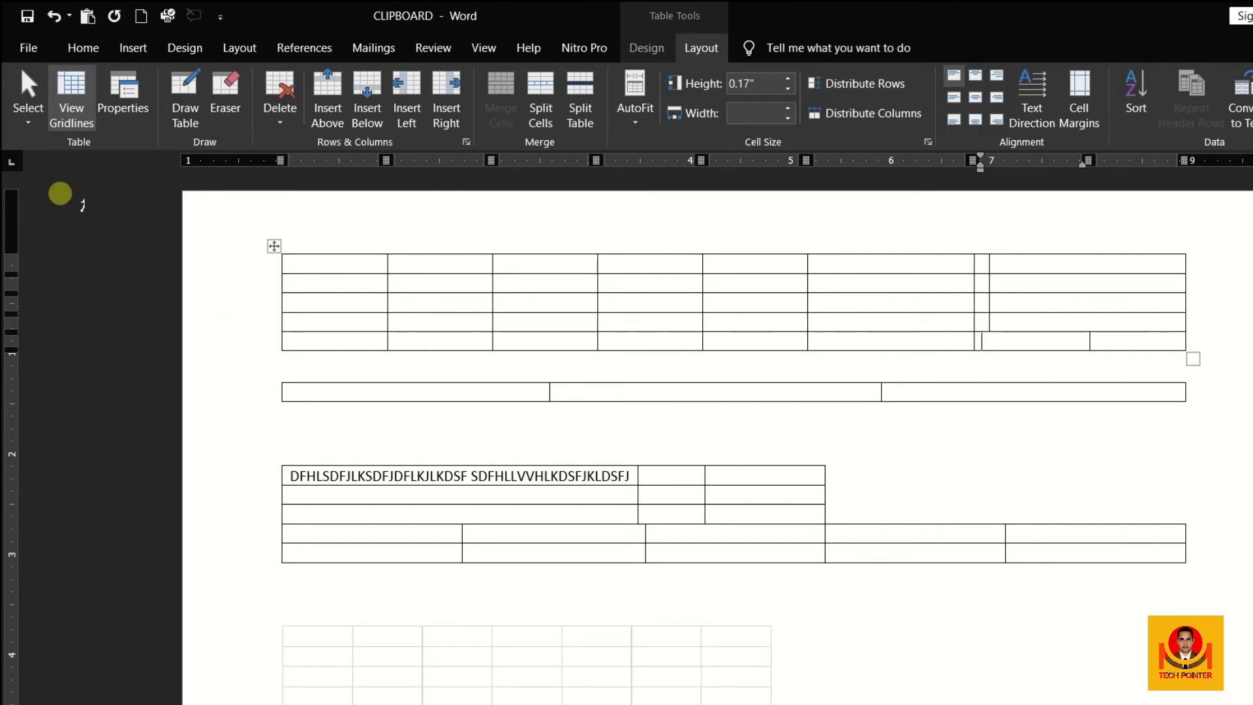
Step: Select the current bottom-row cell of the first table and extend the selection to its column
{"action": "left_click", "coordinate": [28, 123]}
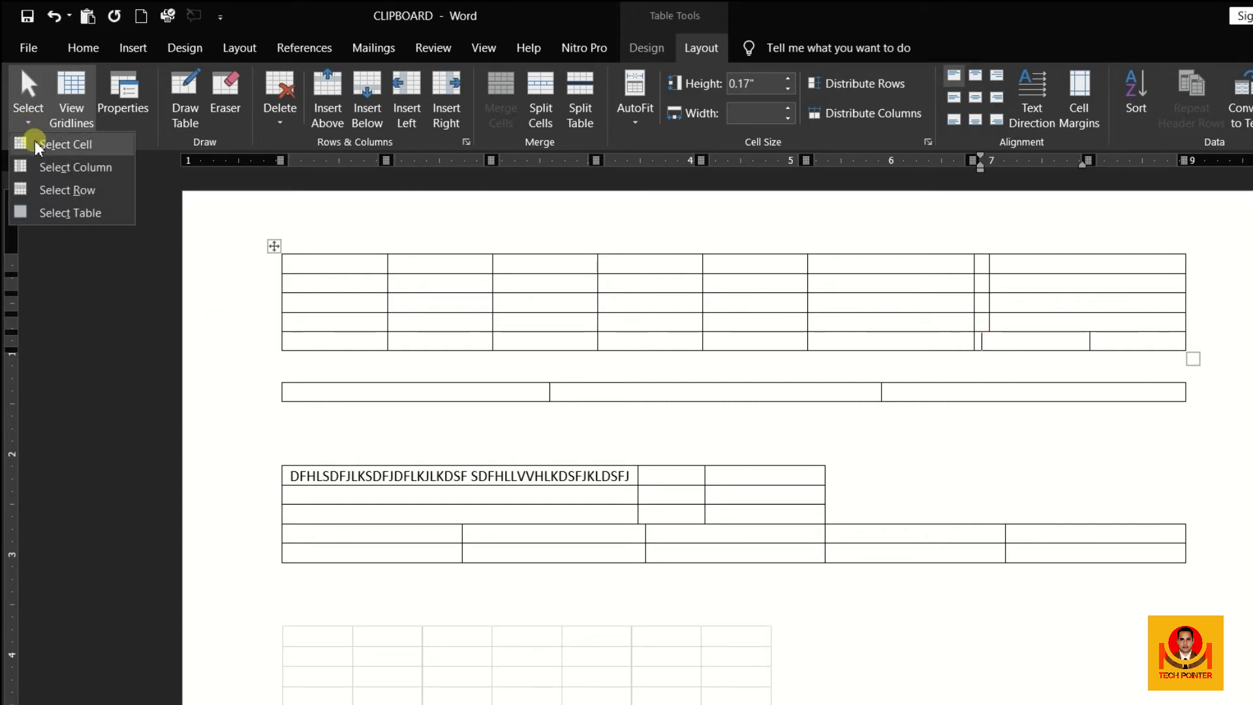
{"action": "left_click", "coordinate": [68, 146]}
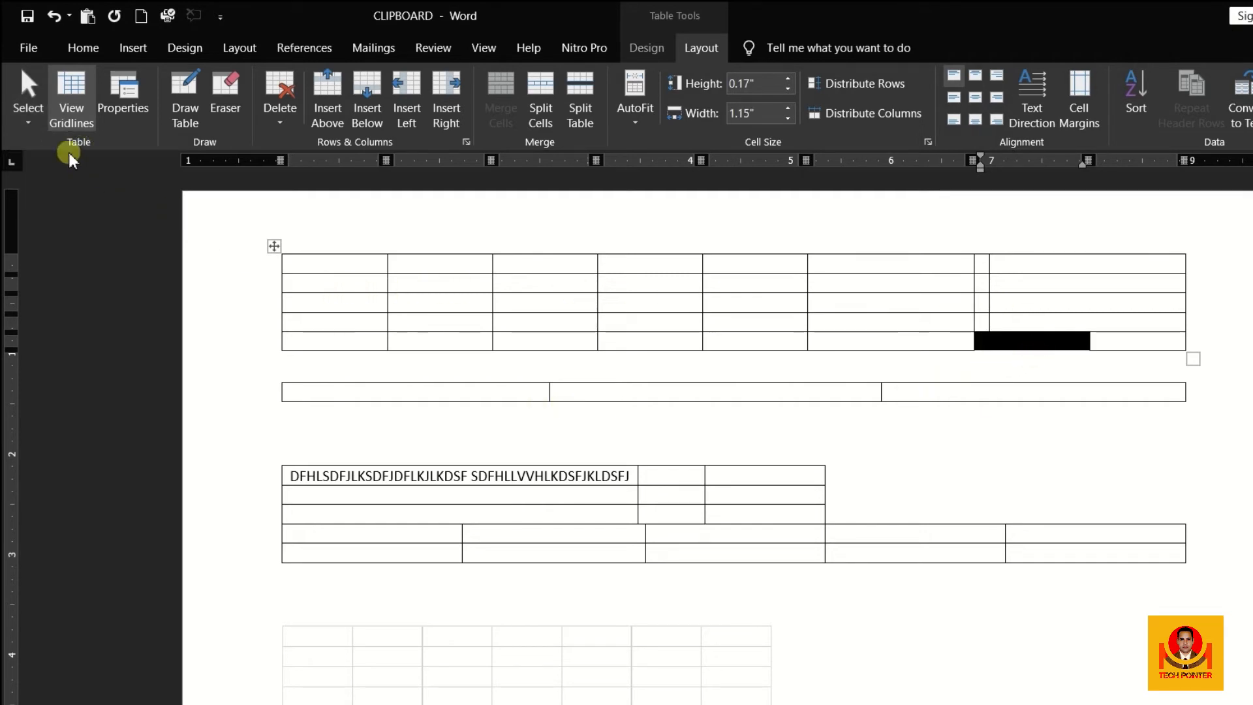
{"action": "left_click", "coordinate": [15, 122]}
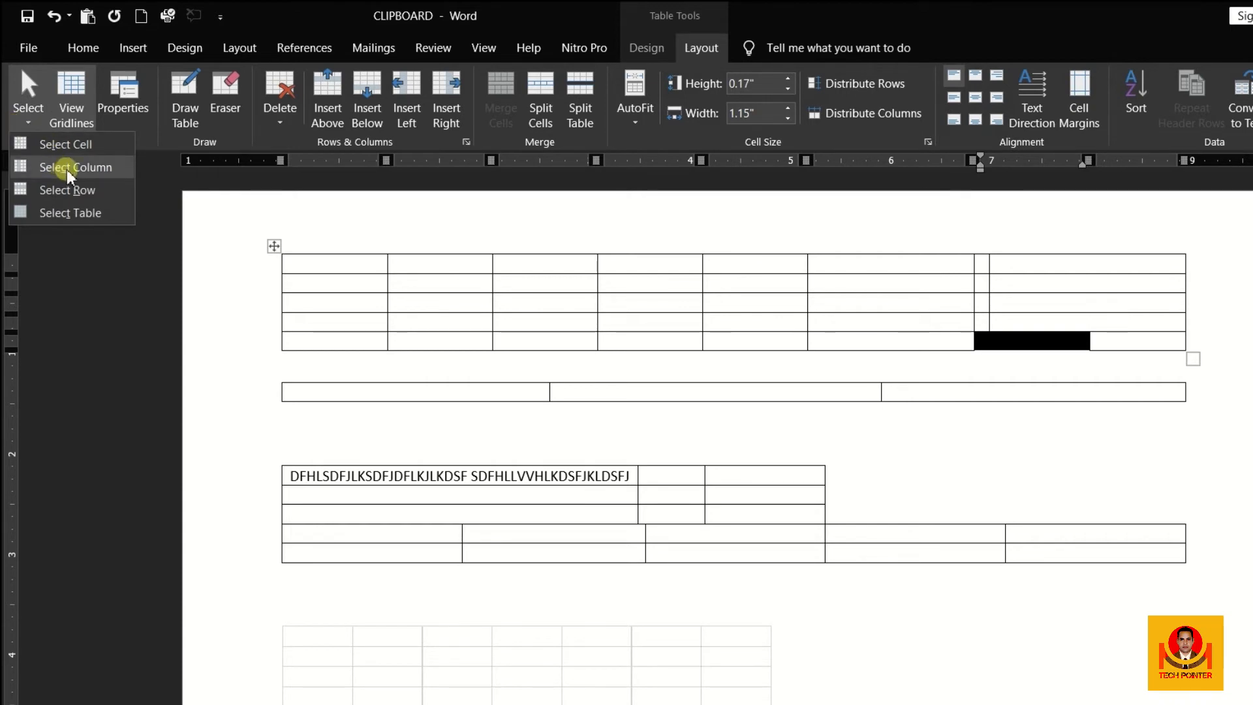
{"action": "left_click", "coordinate": [93, 168]}
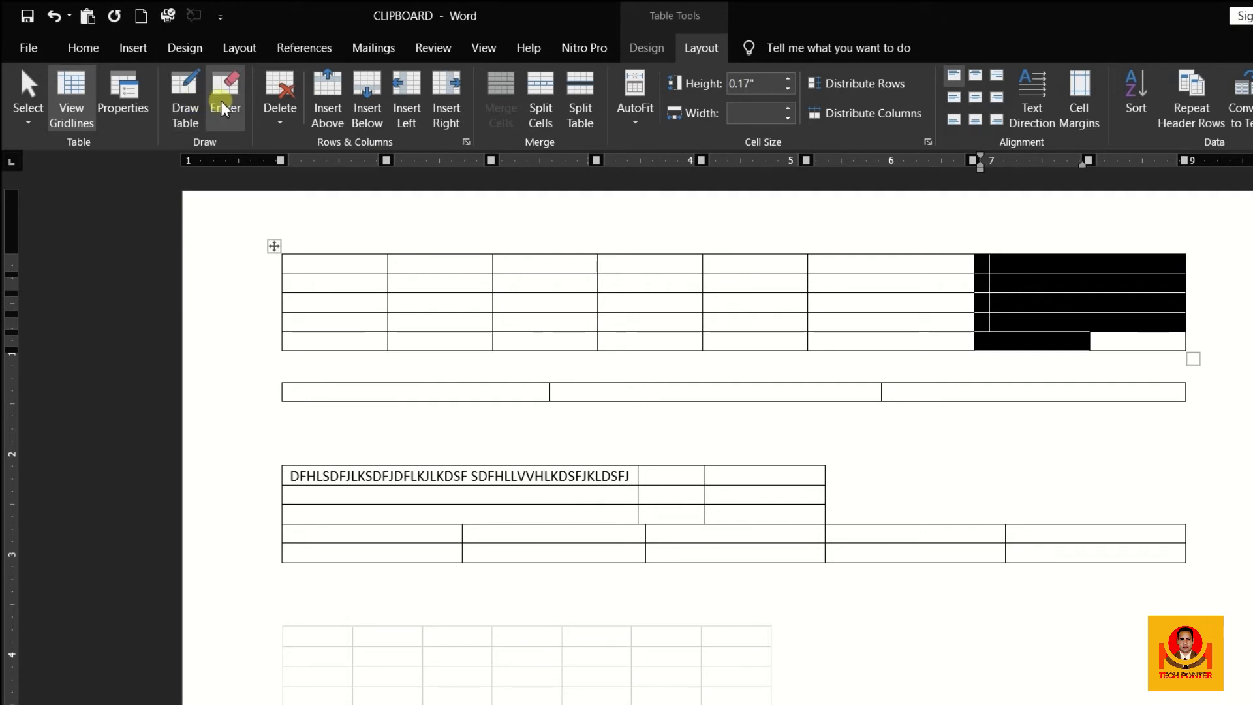
{"action": "left_click", "coordinate": [319, 322]}
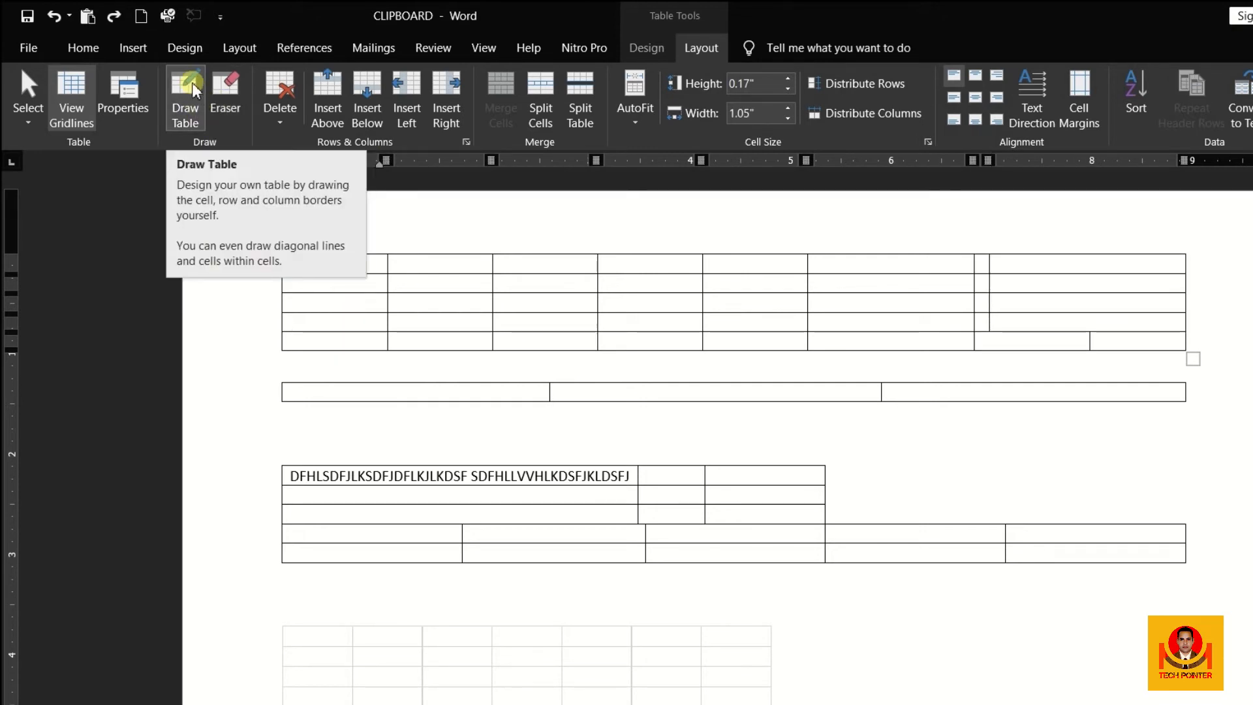
Step: Erase first-table borders to join rows 2–3 in column 1, rows 1–2 and 3–4 in column 3, and rows 4–5 in column 2
{"action": "left_click", "coordinate": [196, 90]}
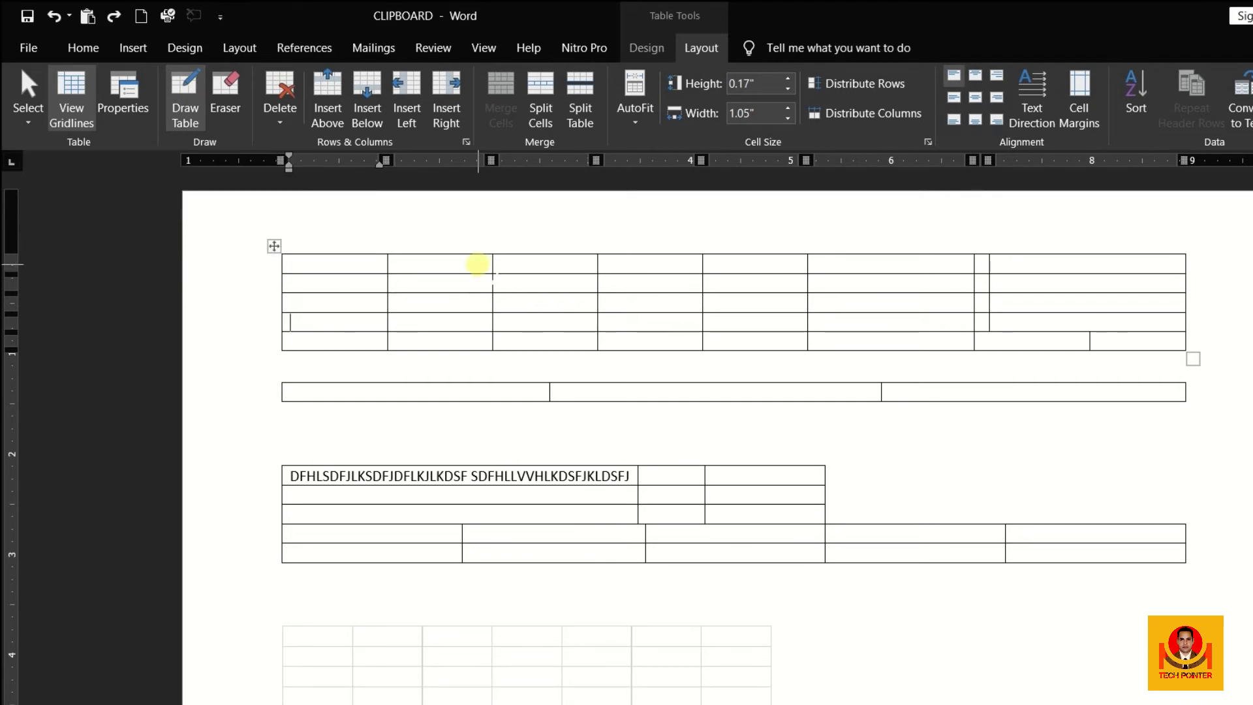
{"action": "left_click", "coordinate": [225, 88]}
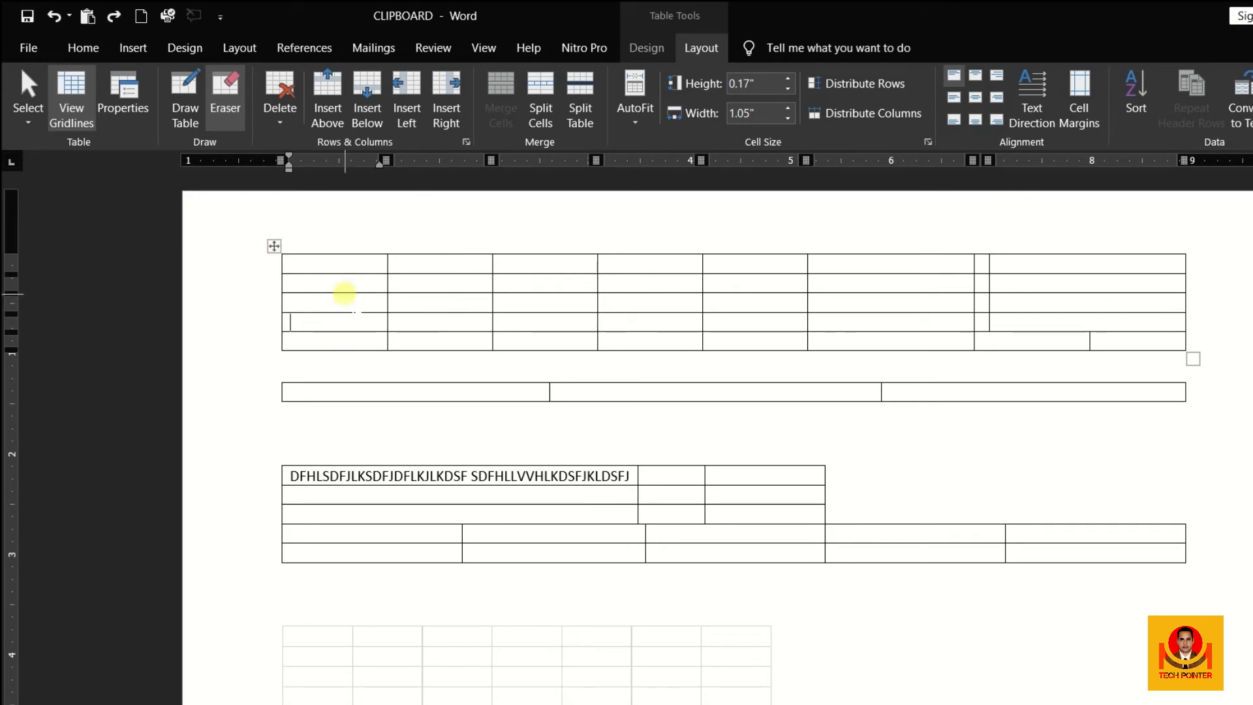
{"action": "left_click", "coordinate": [345, 293]}
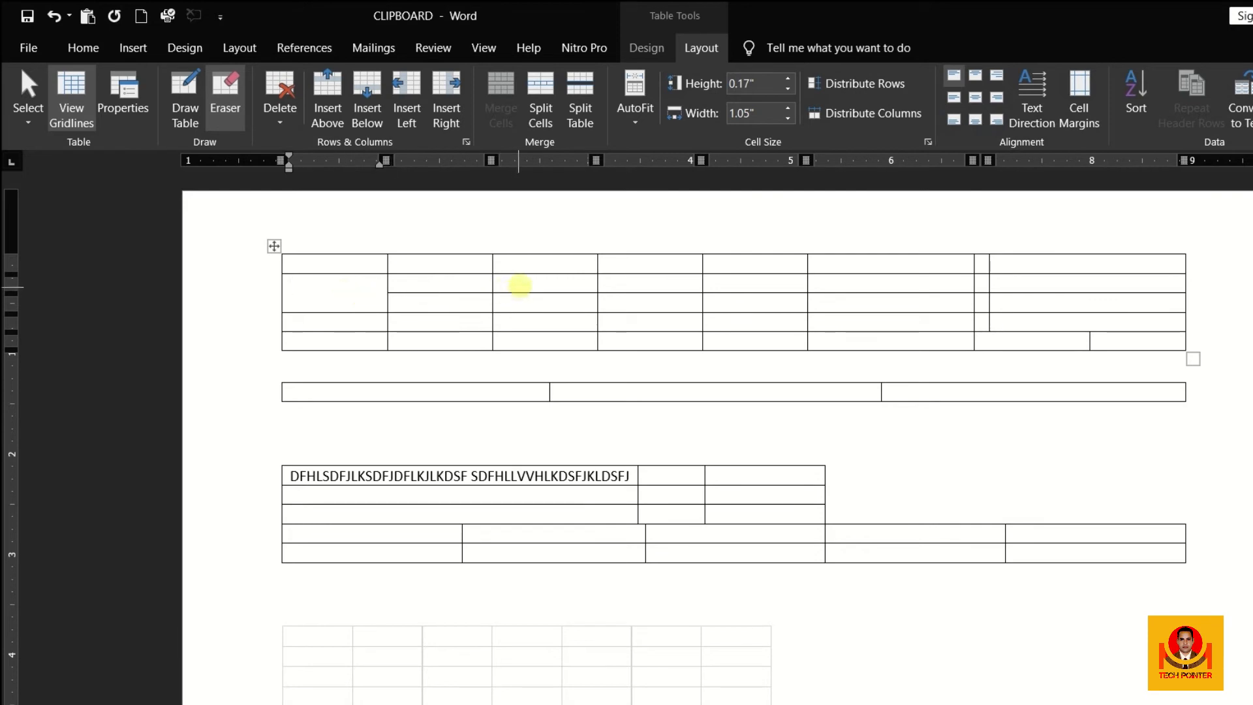
{"action": "left_click", "coordinate": [532, 270]}
{"action": "left_click", "coordinate": [532, 313]}
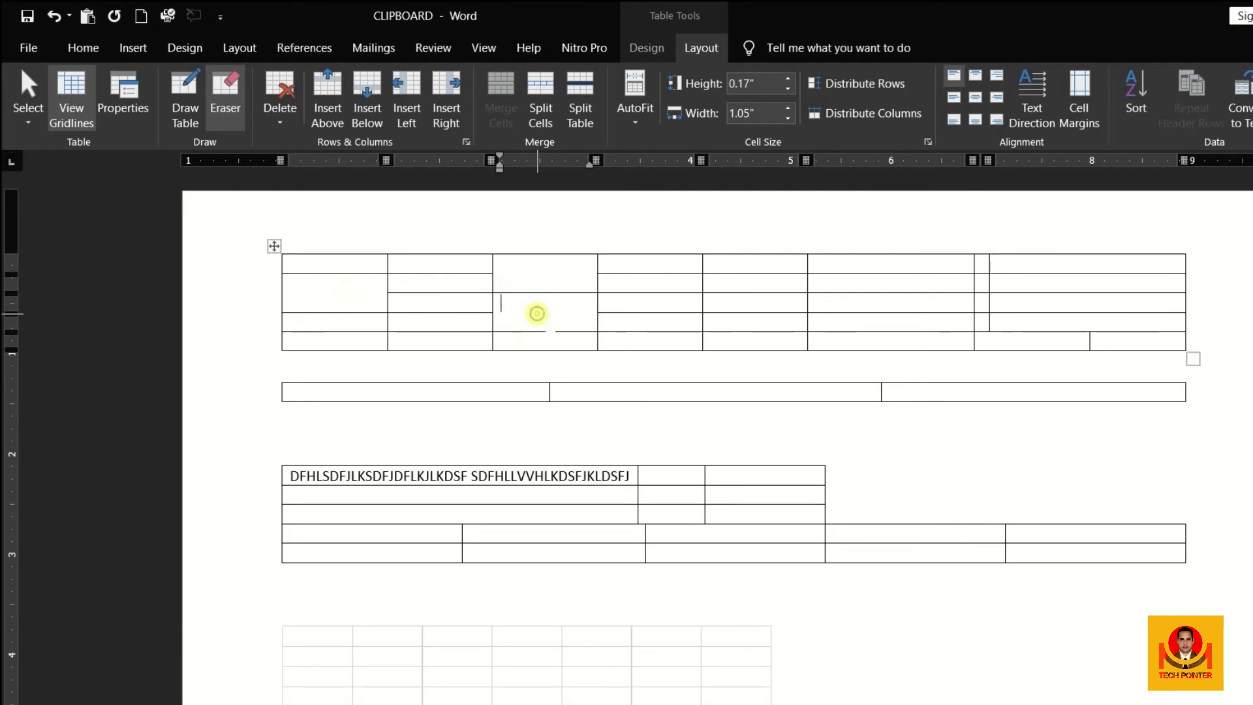
{"action": "left_click", "coordinate": [431, 330]}
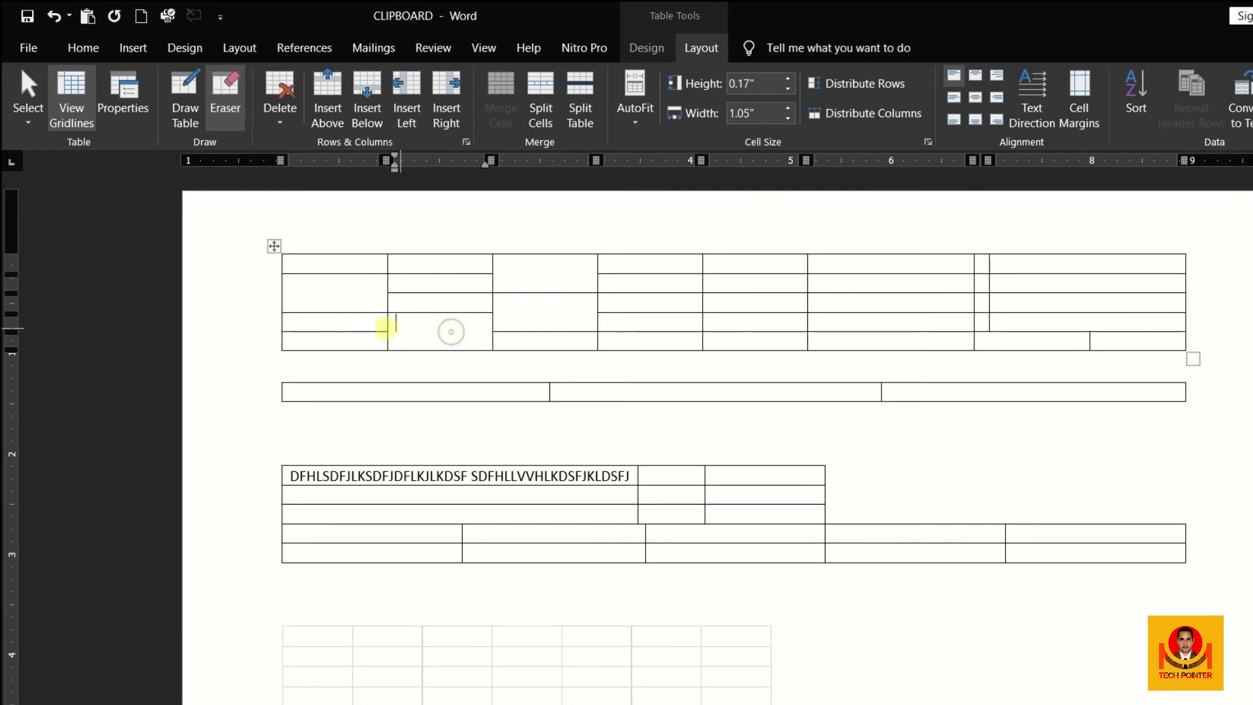
Step: Erase the borders between rows 2 and 3 in columns 4 and 5 of the first table
{"action": "left_click", "coordinate": [643, 293]}
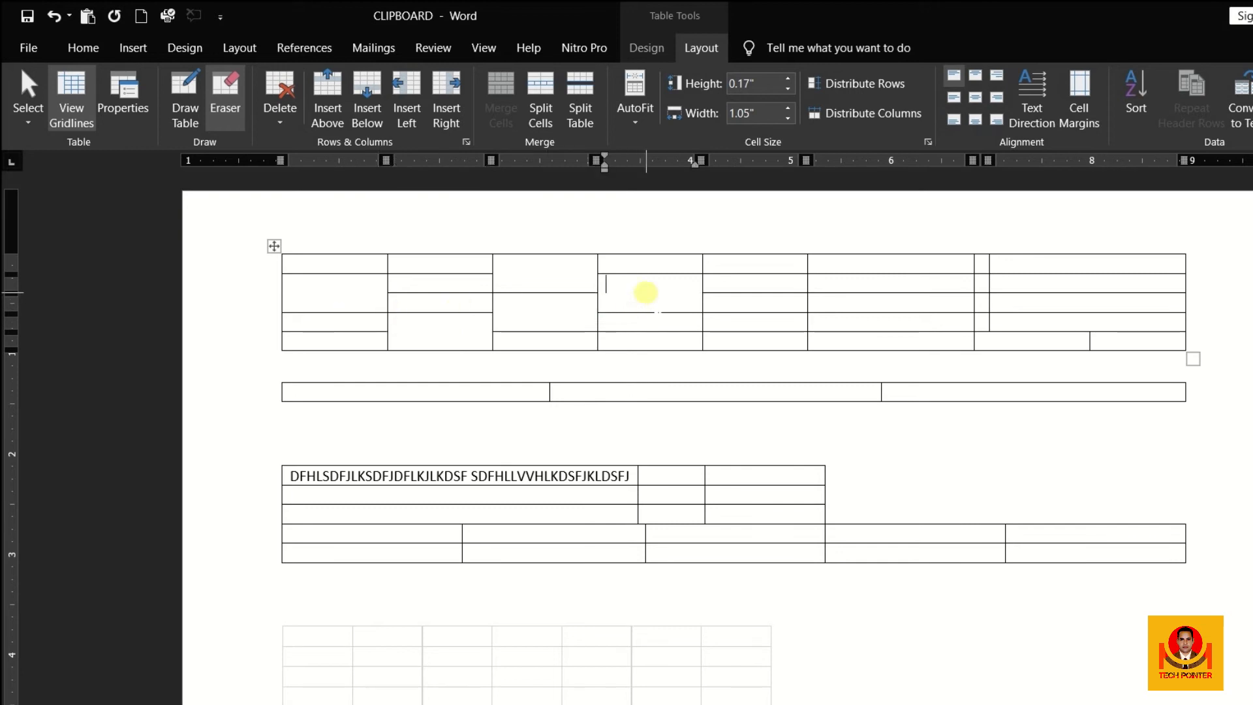
{"action": "left_click", "coordinate": [780, 293]}
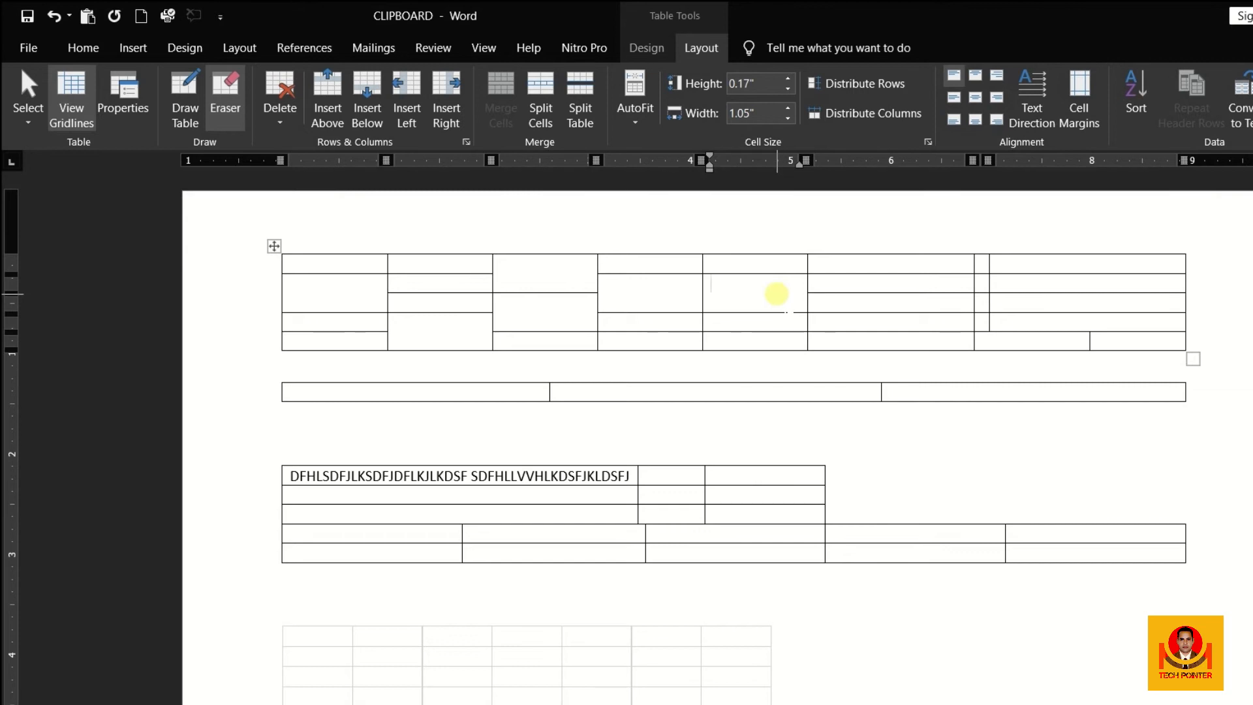
Step: Delete the first table's entire bottom row using Delete Cells with the Delete entire row option
{"action": "left_click", "coordinate": [281, 117]}
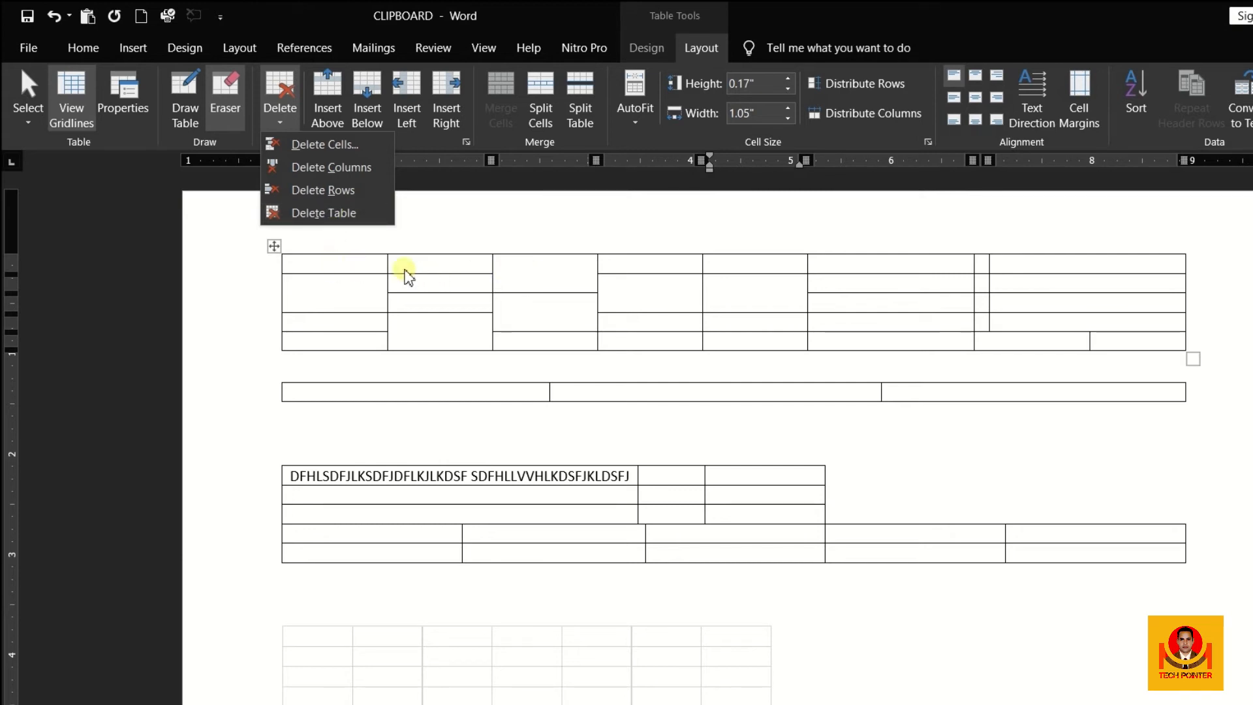
{"action": "left_click", "coordinate": [372, 343]}
{"action": "left_click", "coordinate": [279, 128]}
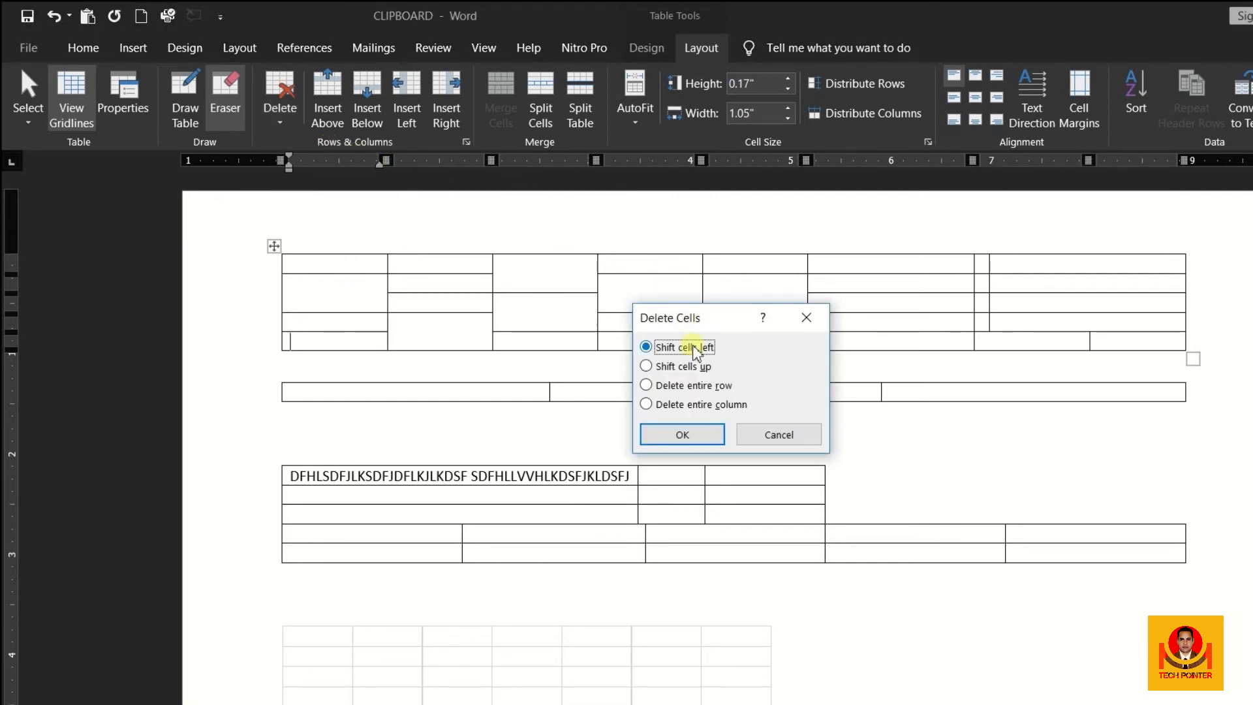
{"action": "left_click_drag", "start_coordinate": [718, 319], "coordinate": [499, 247]}
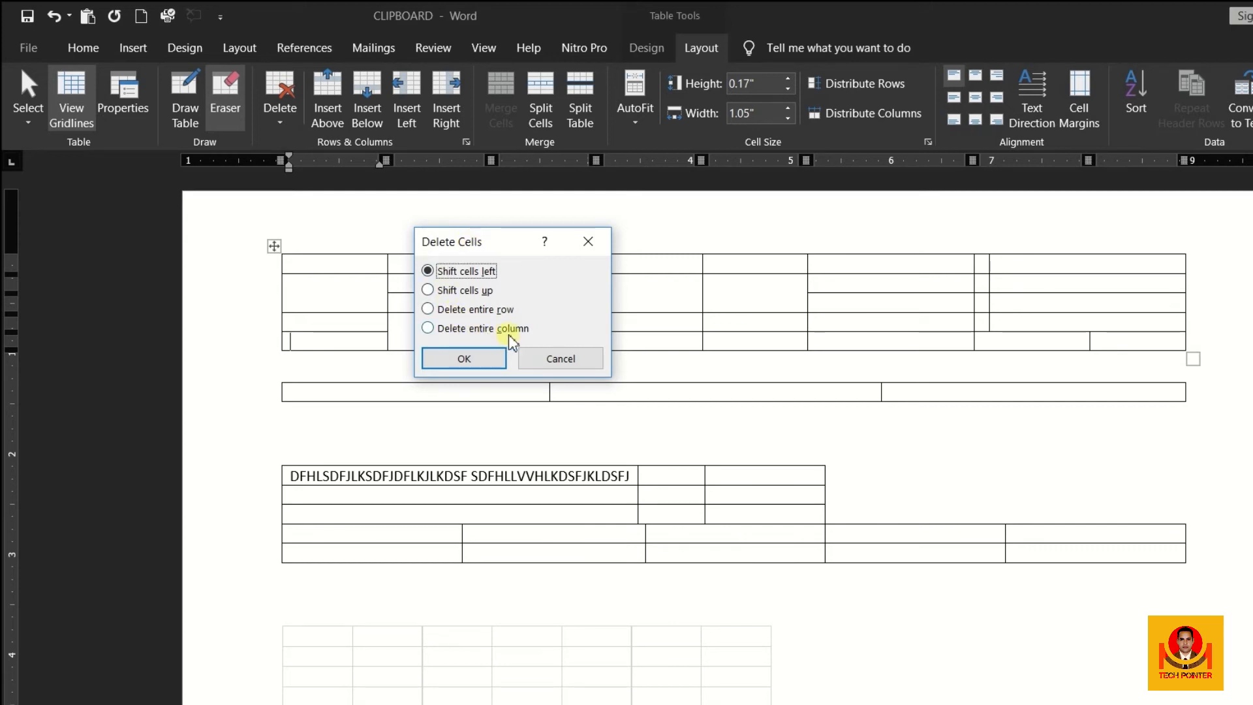
{"action": "left_click", "coordinate": [465, 309]}
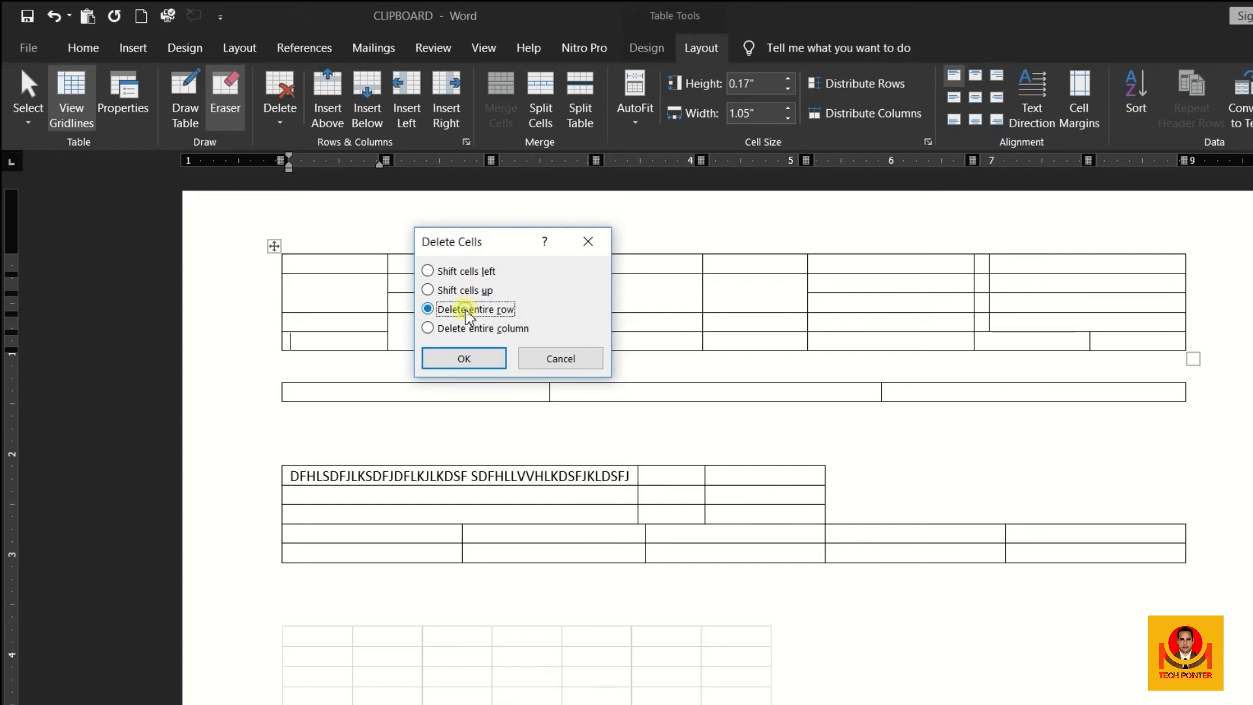
{"action": "left_click", "coordinate": [494, 361]}
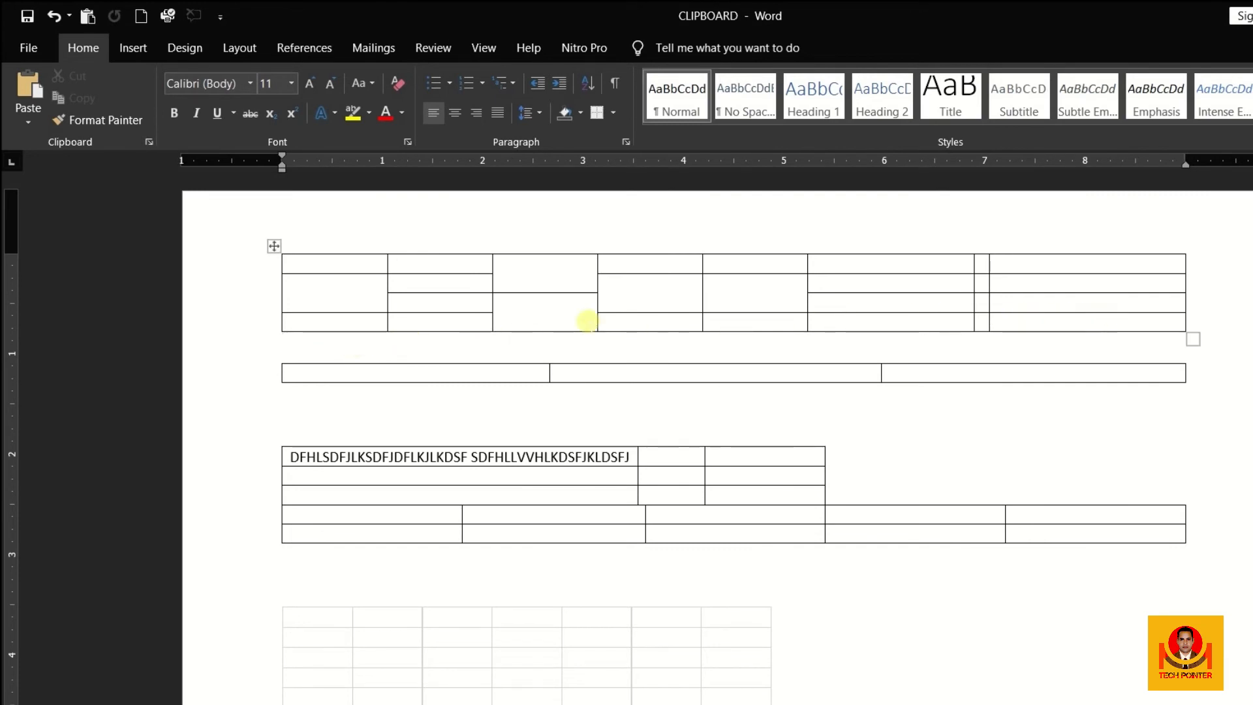
Step: Select the entire first table and delete it
{"action": "left_click", "coordinate": [587, 321]}
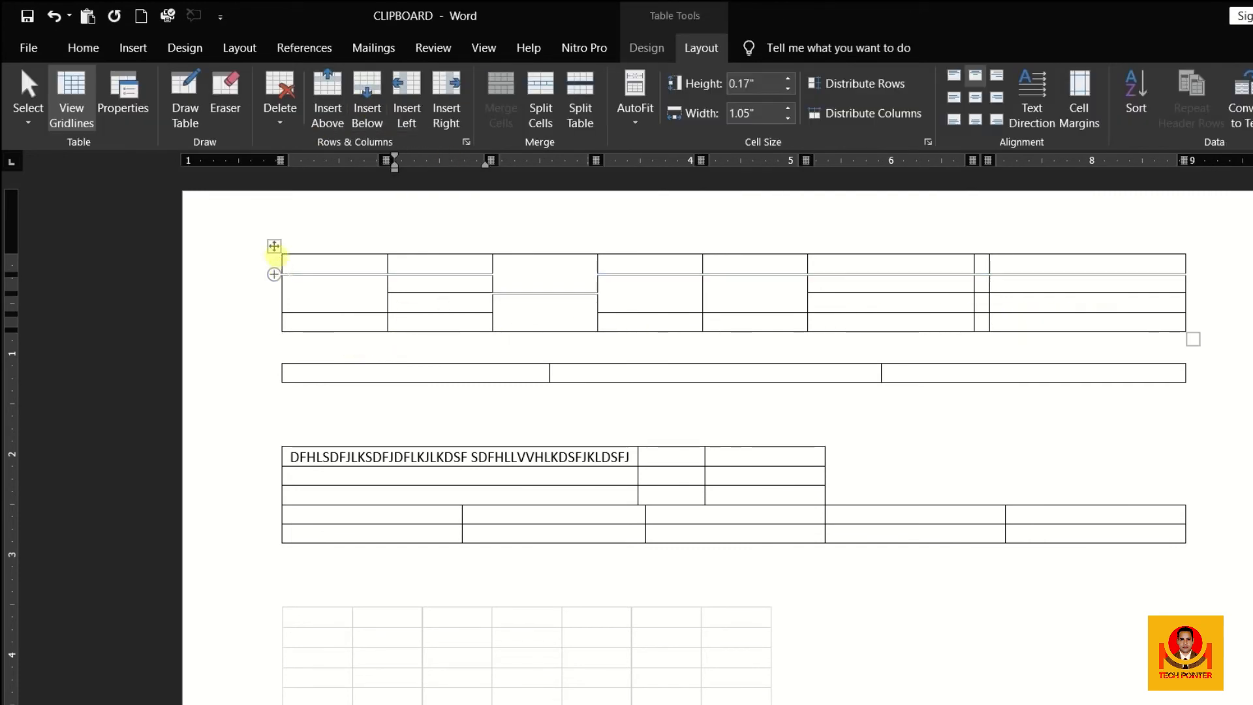
{"action": "left_click", "coordinate": [274, 245]}
{"action": "left_click", "coordinate": [272, 246]}
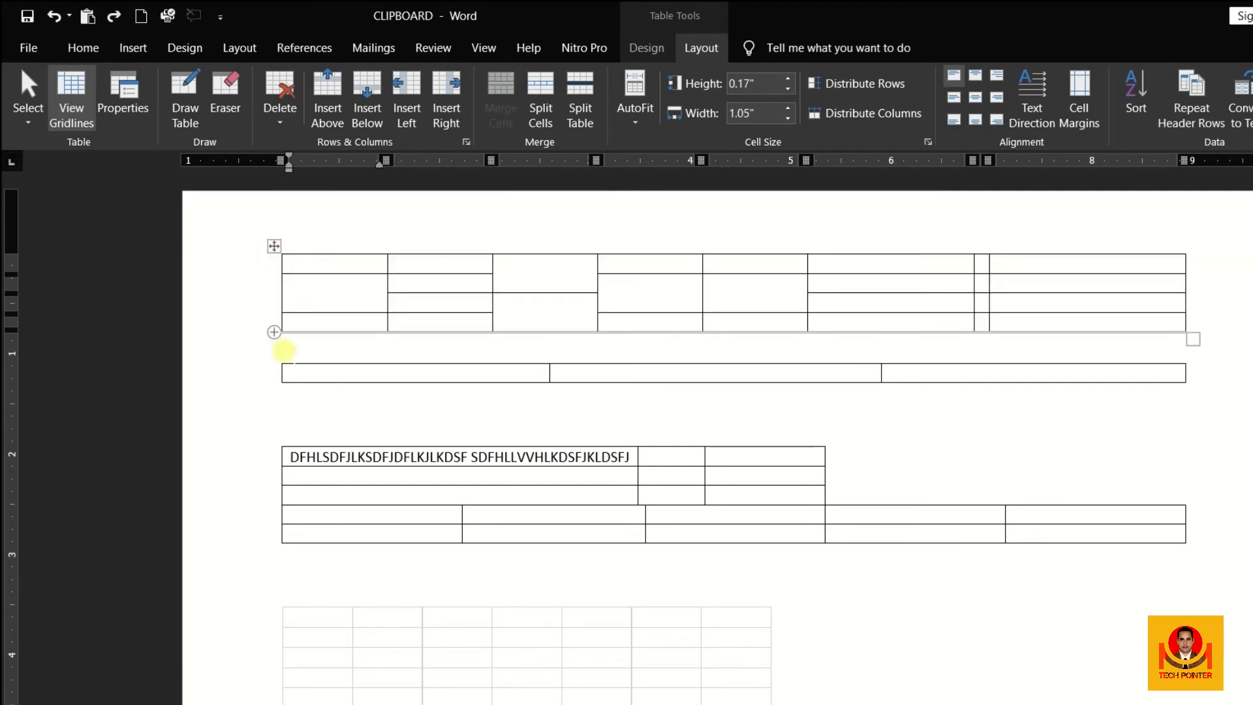
{"action": "left_click", "coordinate": [274, 246]}
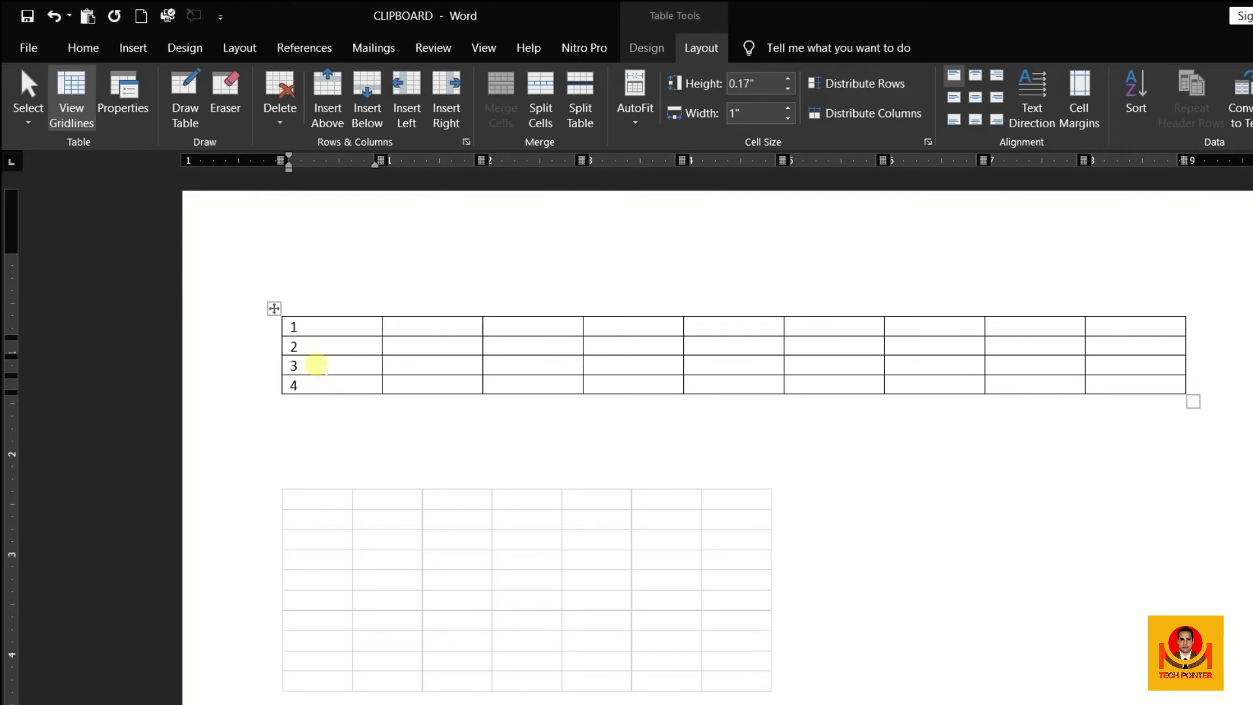
Step: Insert one blank row above and one blank row below the row numbered 3
{"action": "left_click", "coordinate": [303, 366]}
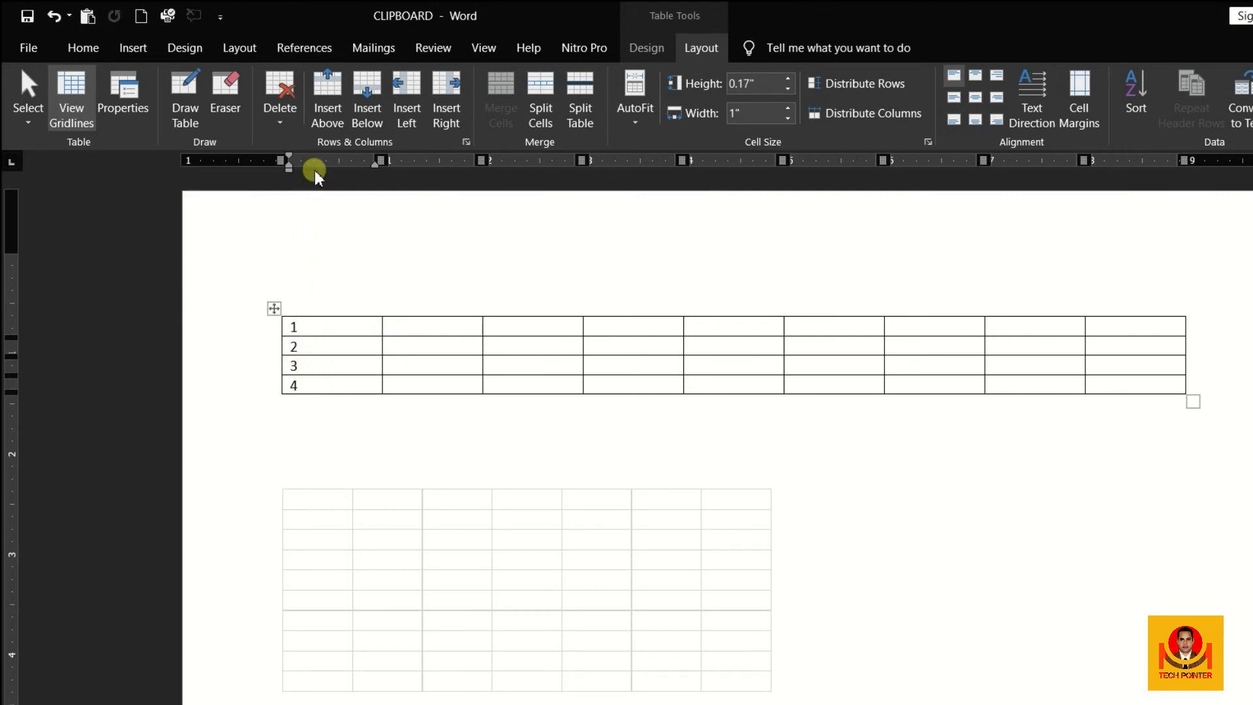
{"action": "left_click", "coordinate": [323, 87]}
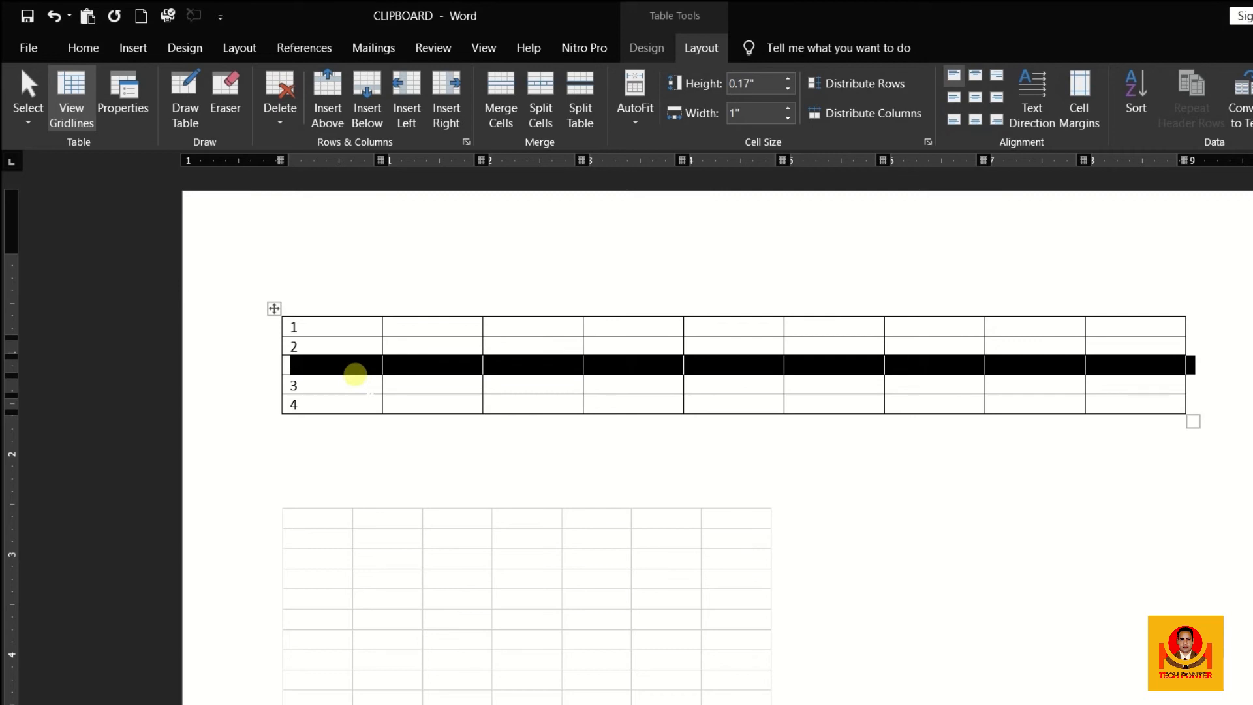
{"action": "left_click", "coordinate": [355, 388]}
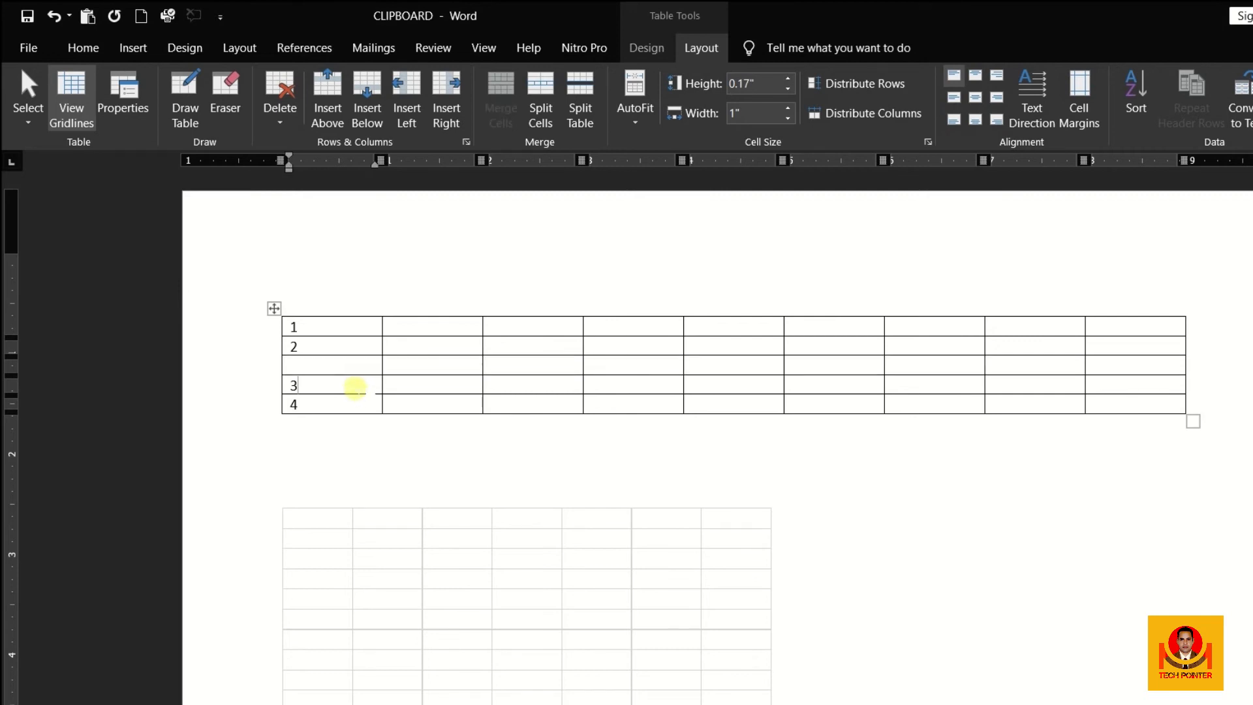
{"action": "left_click", "coordinate": [369, 98]}
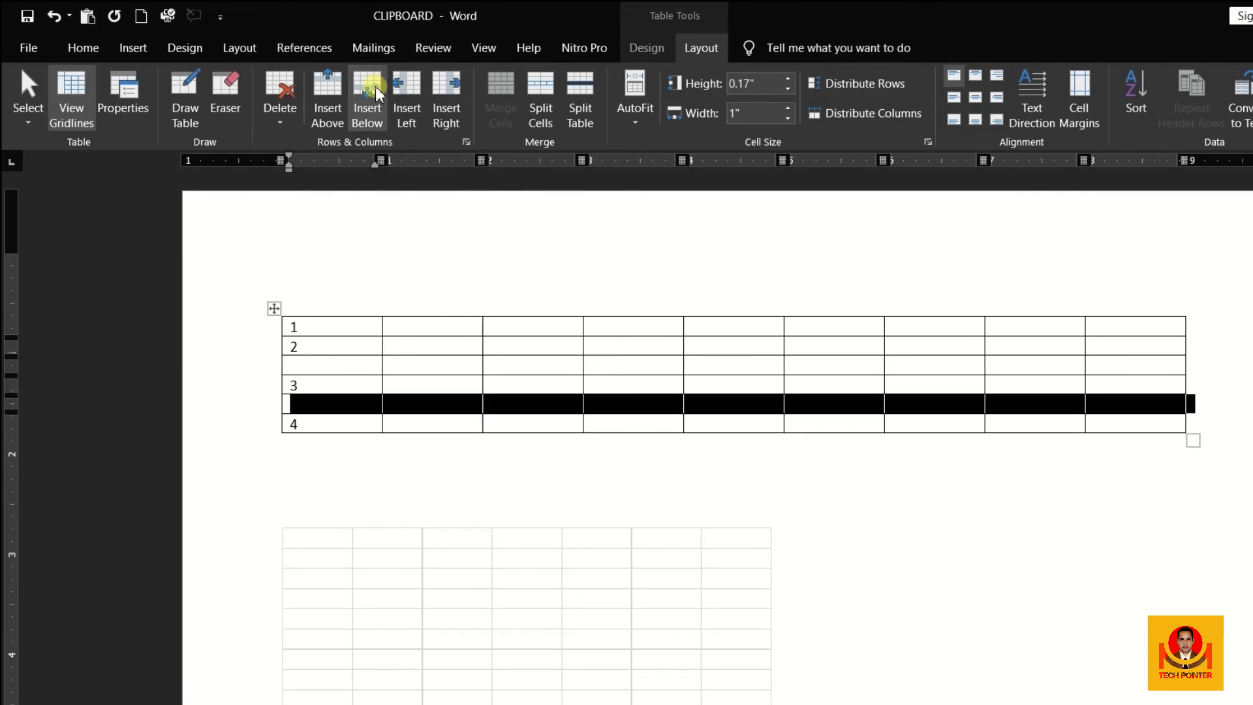
{"action": "left_click", "coordinate": [341, 407]}
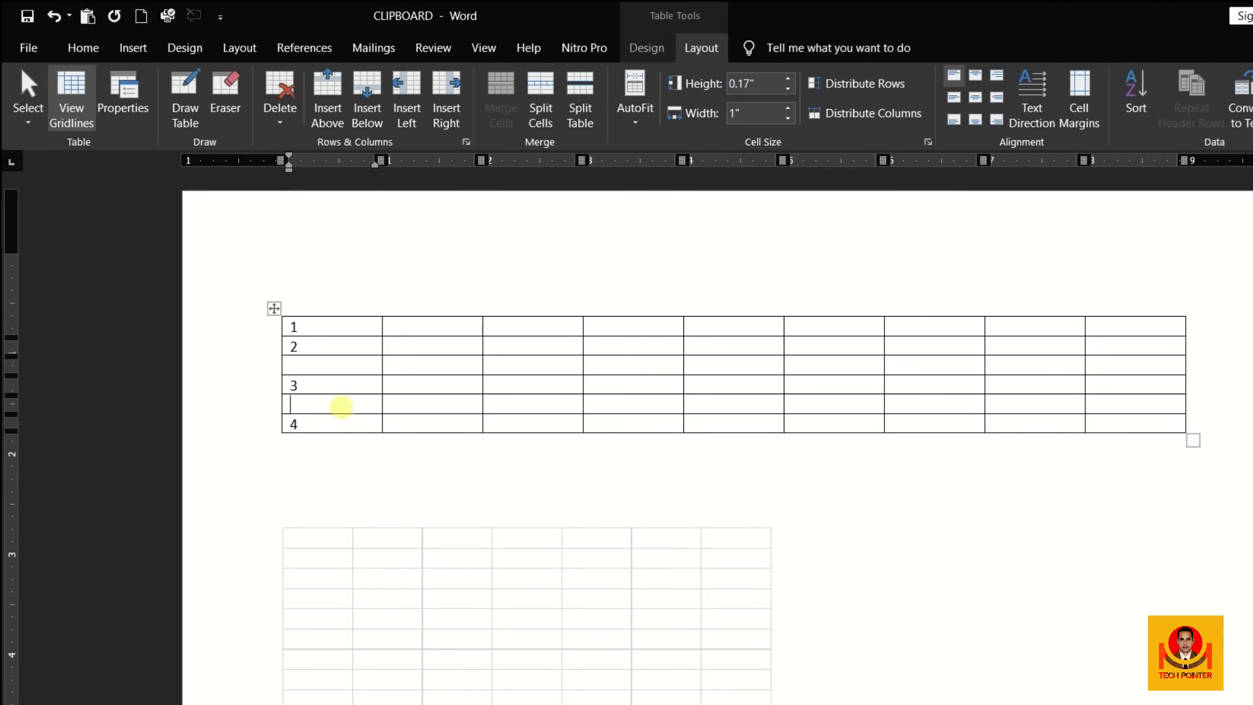
Step: Number the cells of the table's third column from 1 to 6 down the rows
{"action": "left_click", "coordinate": [559, 332]}
{"action": "type", "text": "1"}
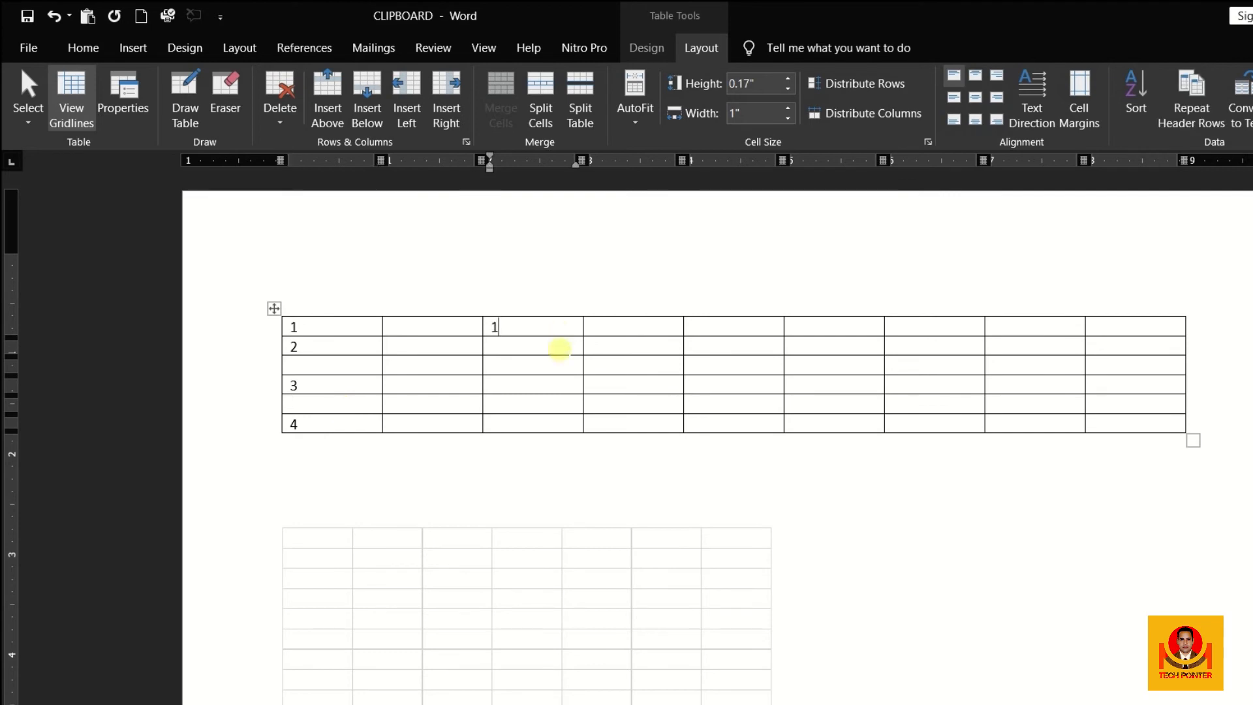
{"action": "left_click", "coordinate": [559, 349]}
{"action": "type", "text": "2"}
{"action": "left_click", "coordinate": [559, 365]}
{"action": "type", "text": "3"}
{"action": "left_click", "coordinate": [524, 384]}
{"action": "type", "text": "4"}
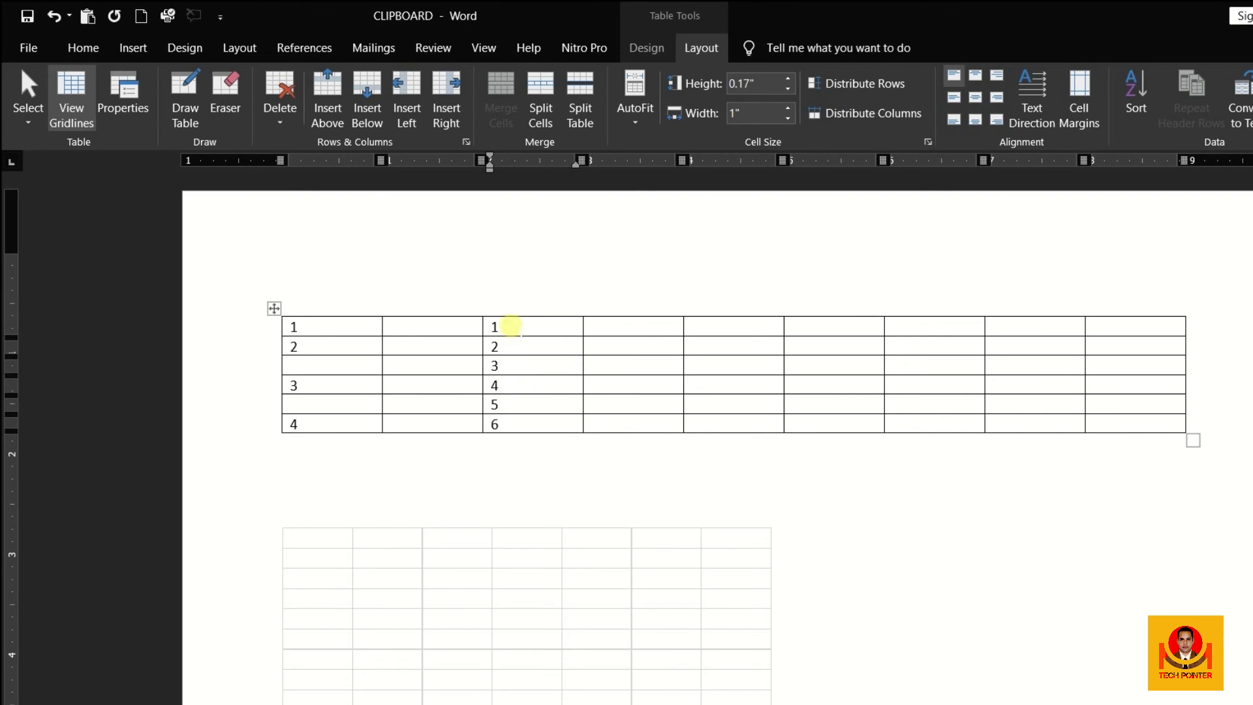
Step: Insert a blank column on each side of the column numbered 1 to 6
{"action": "left_click", "coordinate": [511, 330]}
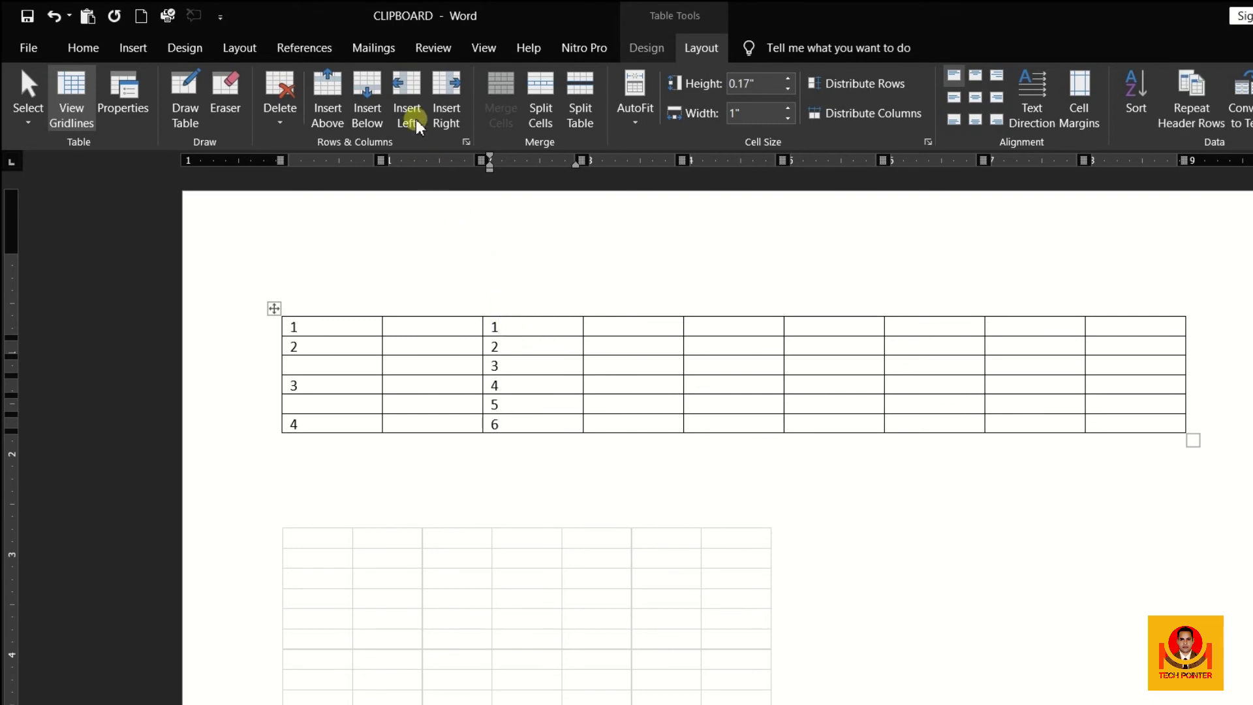
{"action": "left_click", "coordinate": [404, 87]}
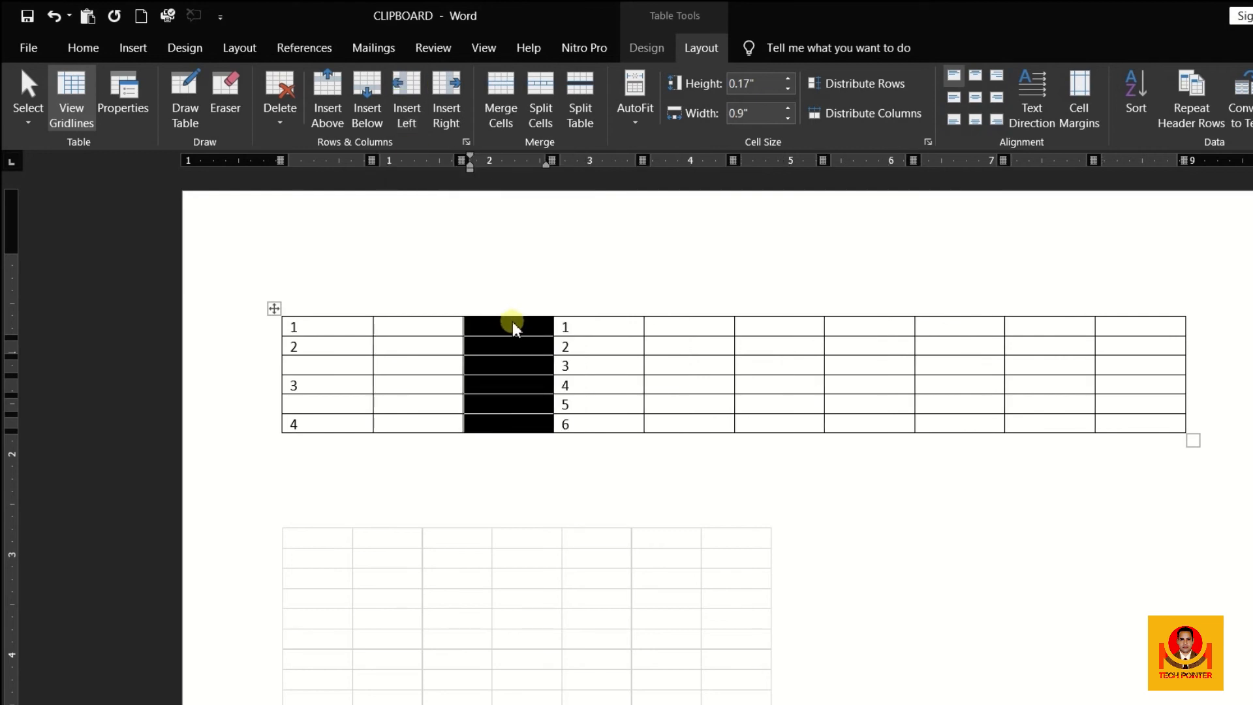
{"action": "left_click", "coordinate": [597, 330]}
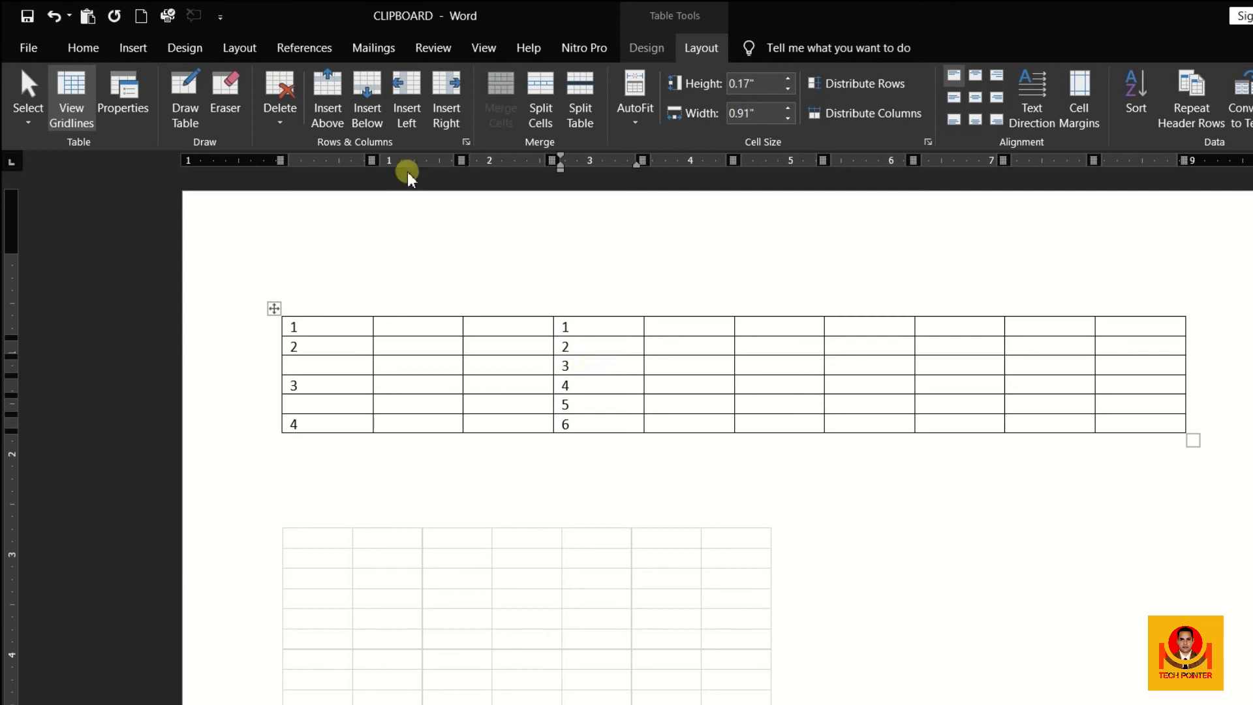
{"action": "left_click", "coordinate": [444, 89]}
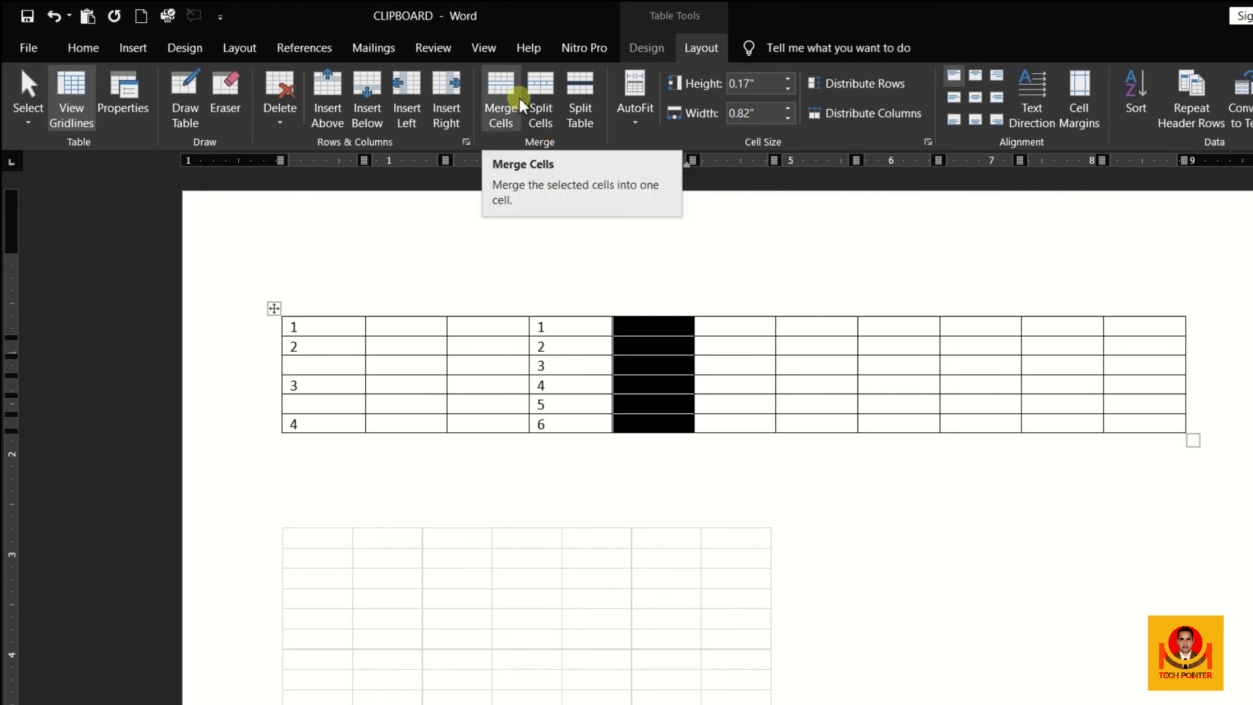
Step: Merge the first ten cells of the table's third row into a single cell
{"action": "left_click_drag", "start_coordinate": [343, 359], "coordinate": [1029, 367]}
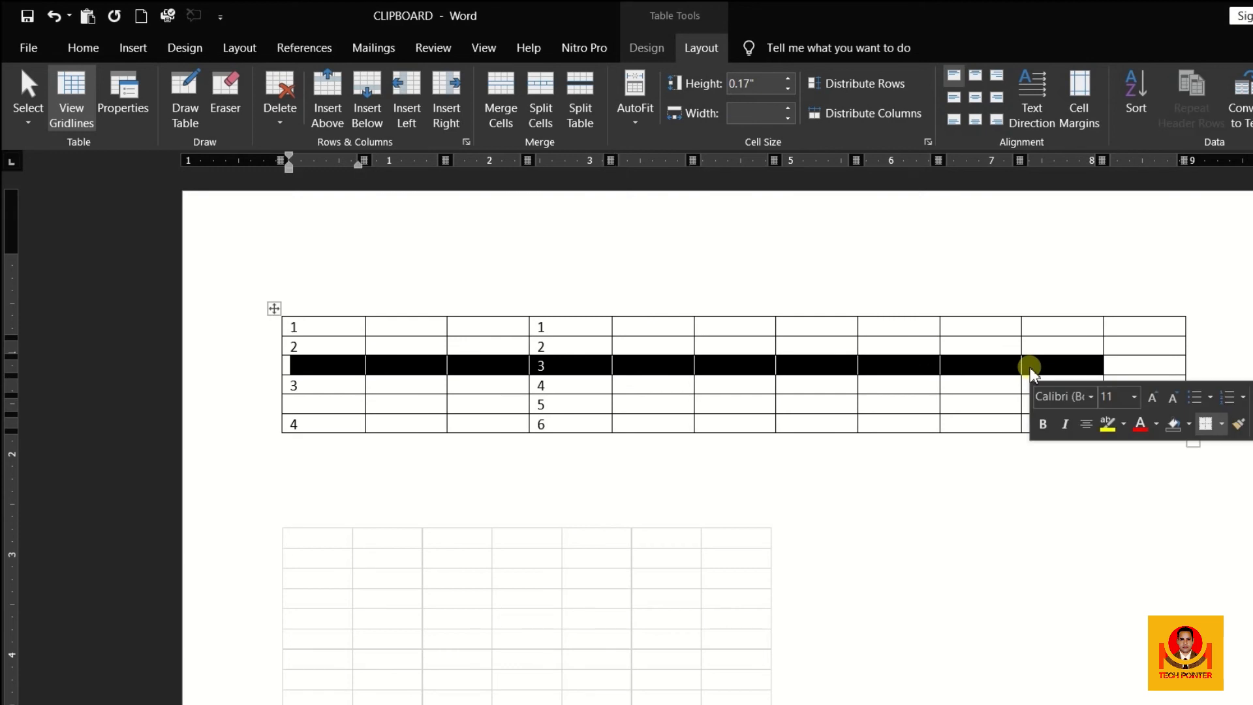
{"action": "left_click", "coordinate": [513, 94]}
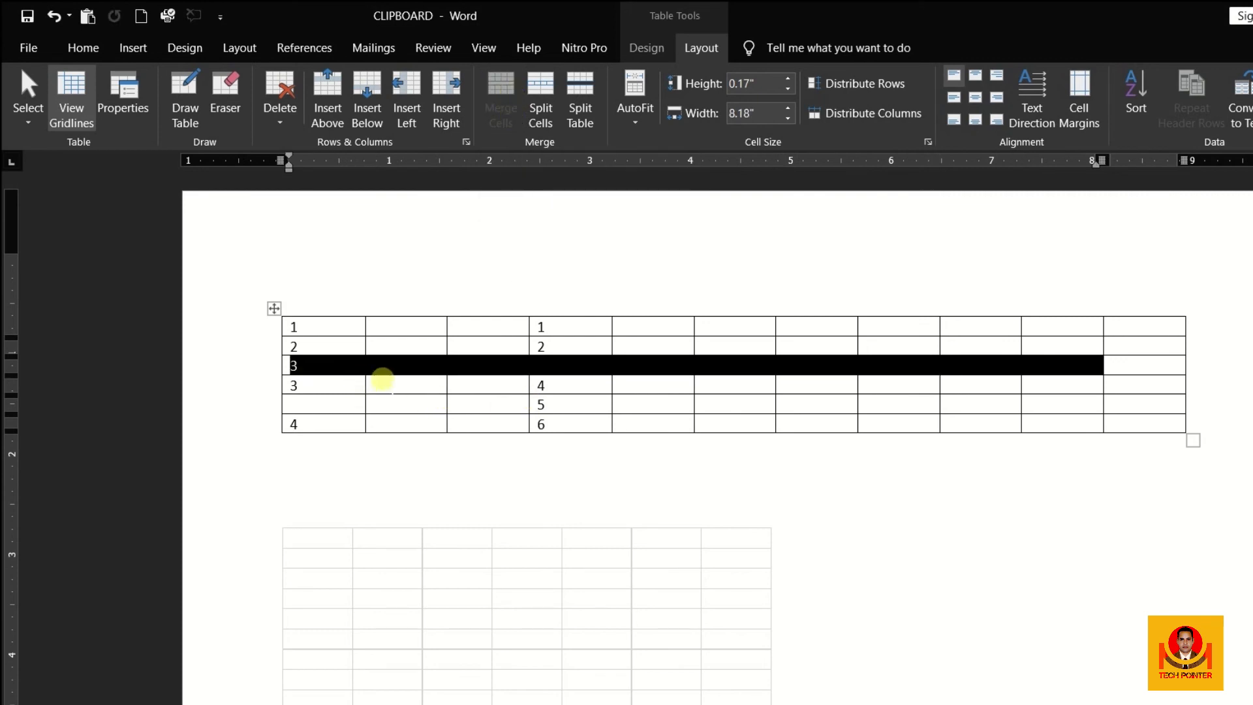
{"action": "left_click", "coordinate": [376, 378]}
{"action": "left_click", "coordinate": [434, 366]}
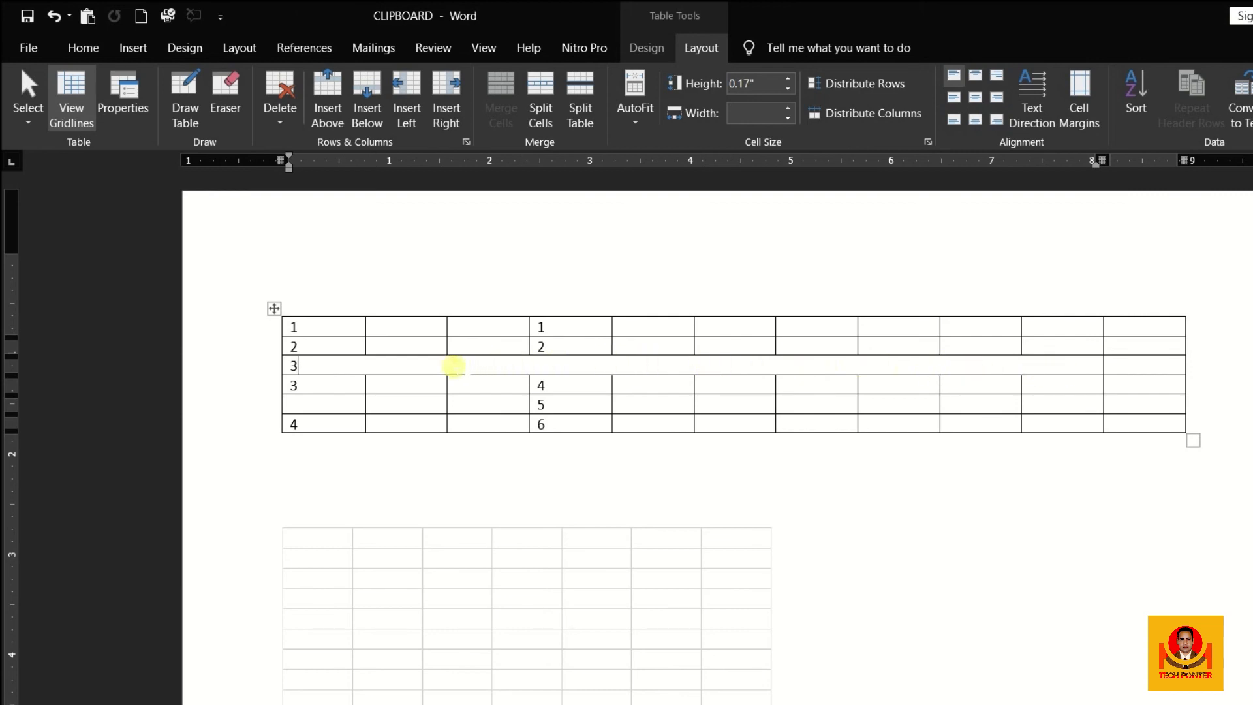
{"action": "key", "text": "ctrl+z"}
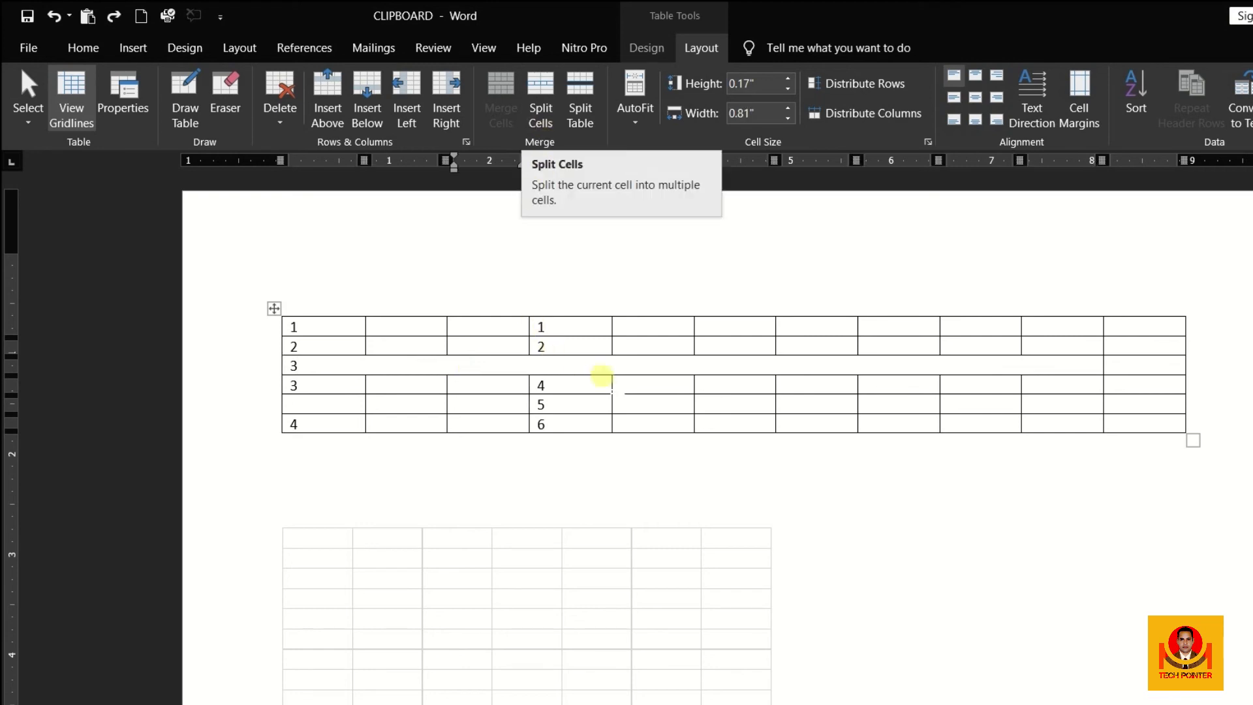
Step: Split the sixth cell of the first row into 2 columns and 1 row
{"action": "left_click", "coordinate": [741, 327]}
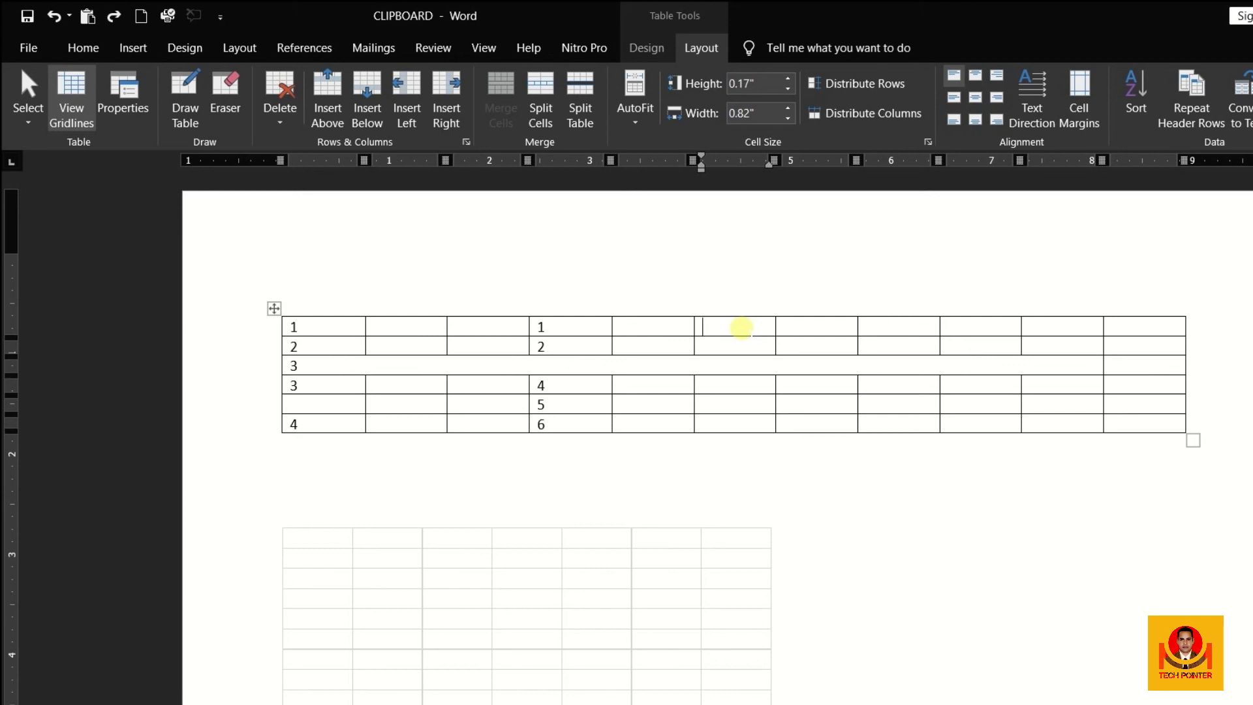
{"action": "left_click", "coordinate": [545, 114]}
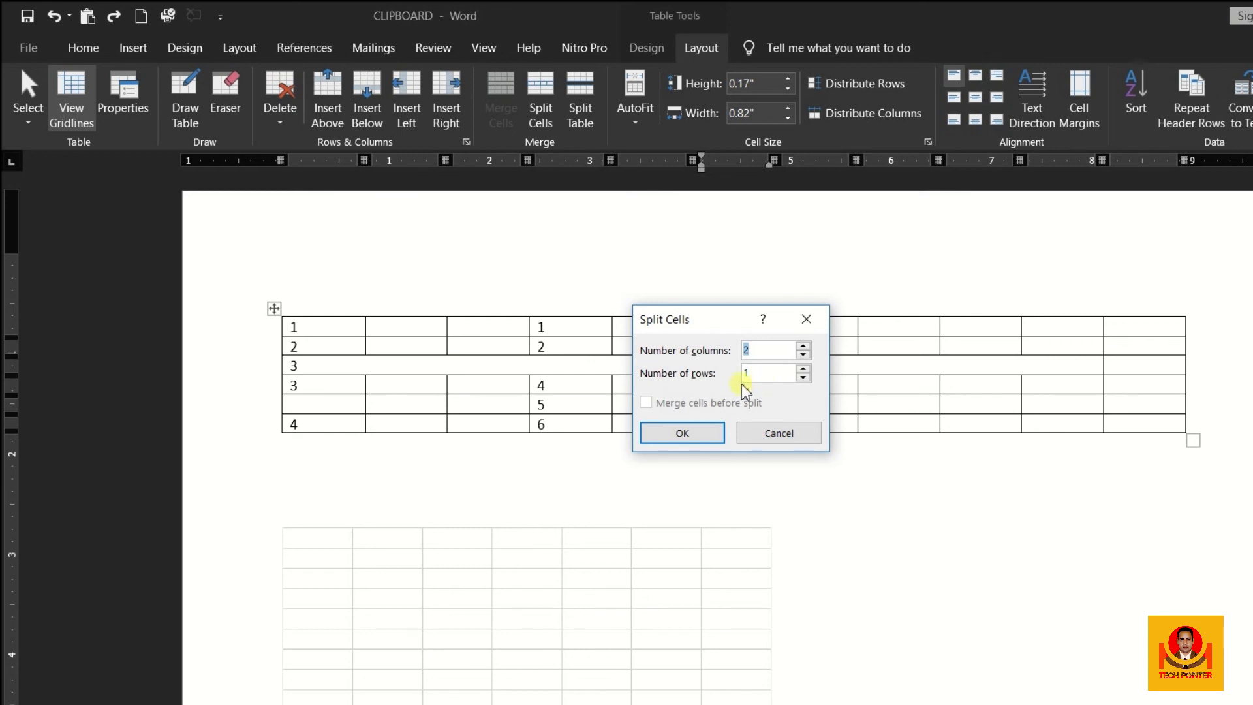
{"action": "left_click", "coordinate": [694, 431]}
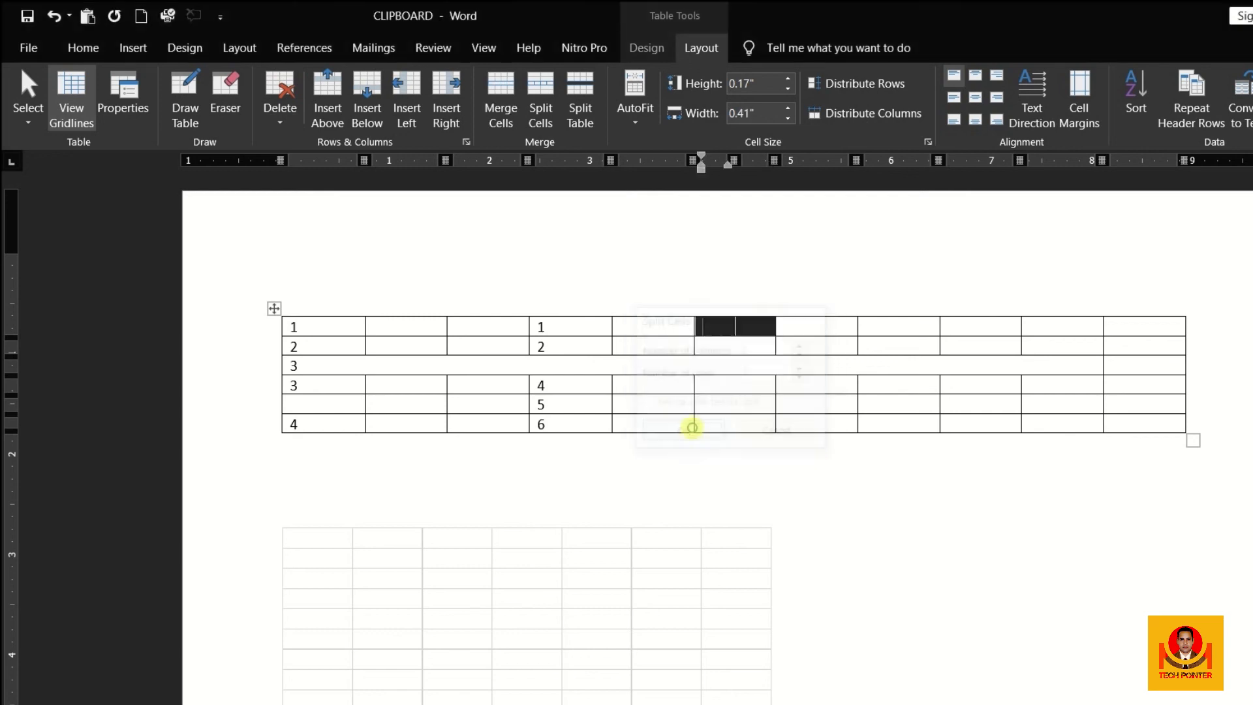
{"action": "left_click", "coordinate": [733, 327]}
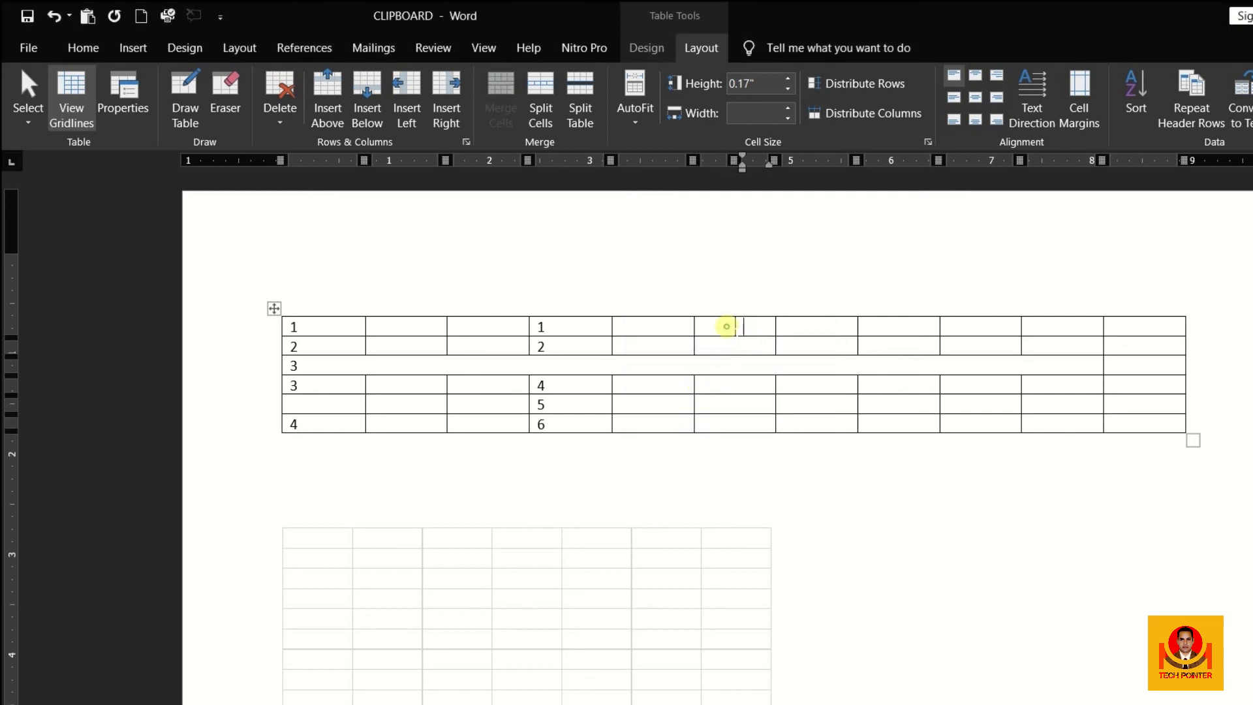
{"action": "left_click_drag", "start_coordinate": [726, 326], "coordinate": [749, 324]}
{"action": "left_click", "coordinate": [750, 324]}
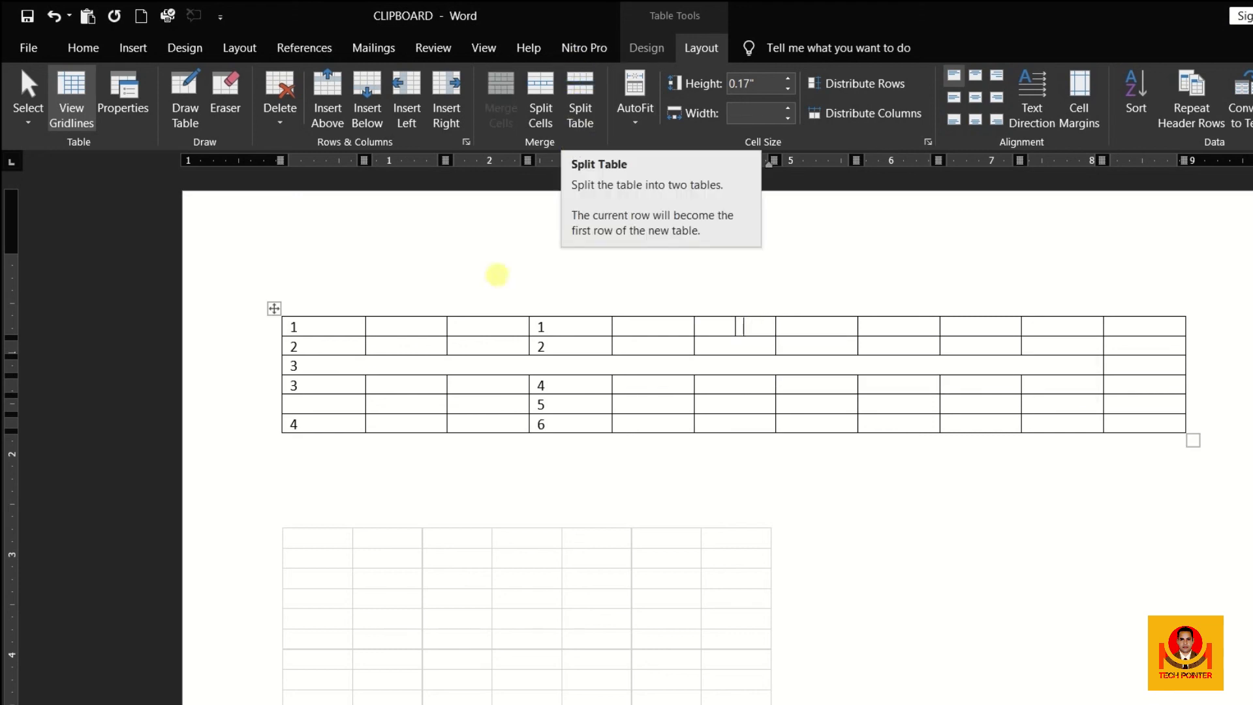
Step: Split the table in two at its fourth row and enter HGHFGHGF on the line between the two tables
{"action": "left_click_drag", "start_coordinate": [338, 389], "coordinate": [1161, 388]}
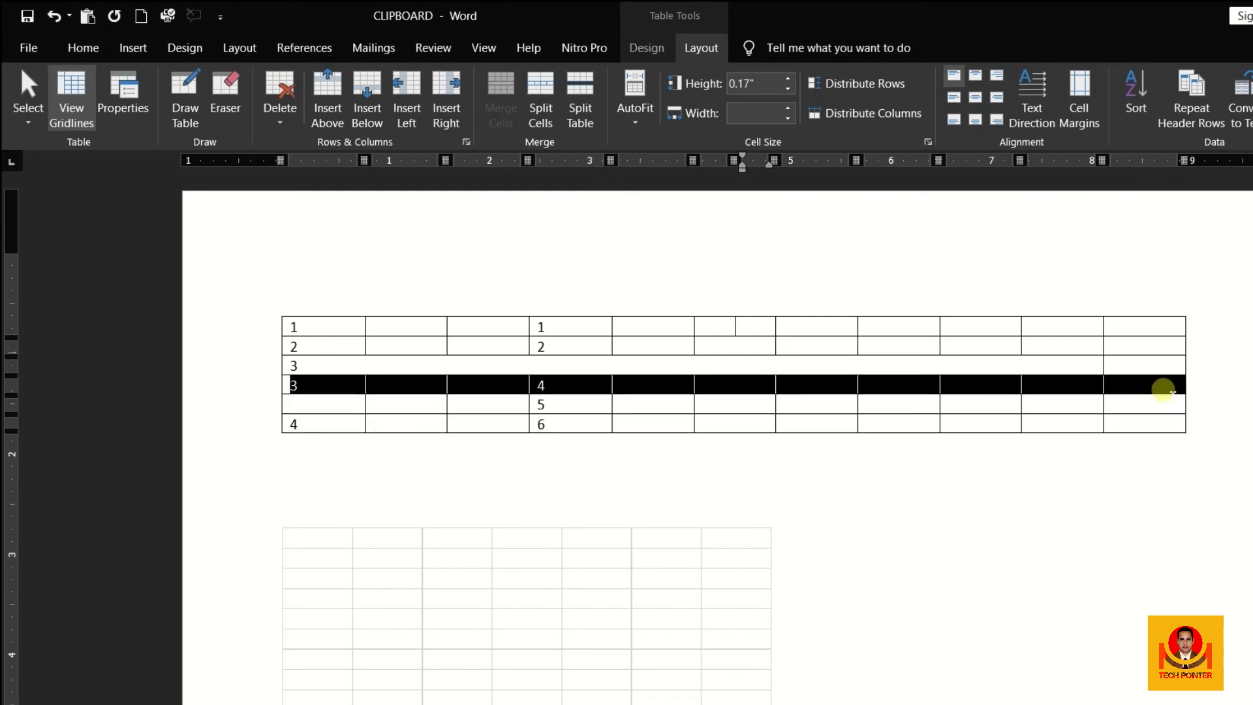
{"action": "left_click", "coordinate": [591, 88]}
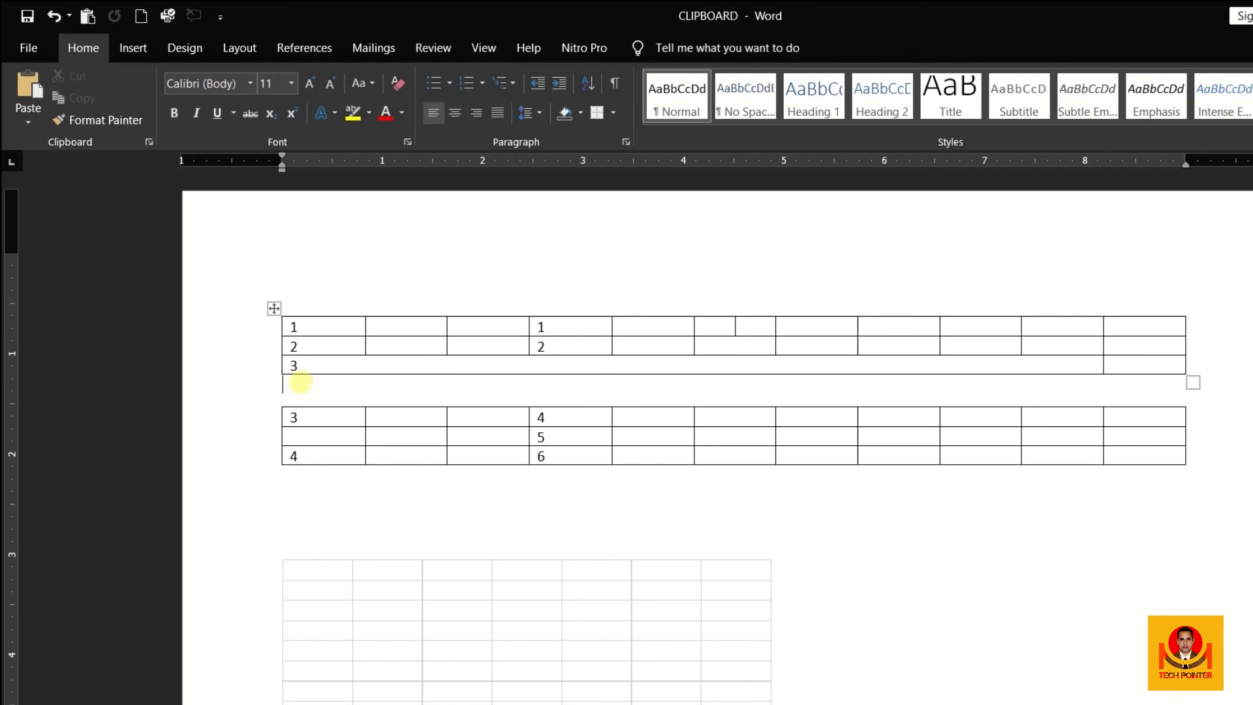
{"action": "type", "text": "HGHFGHGF"}
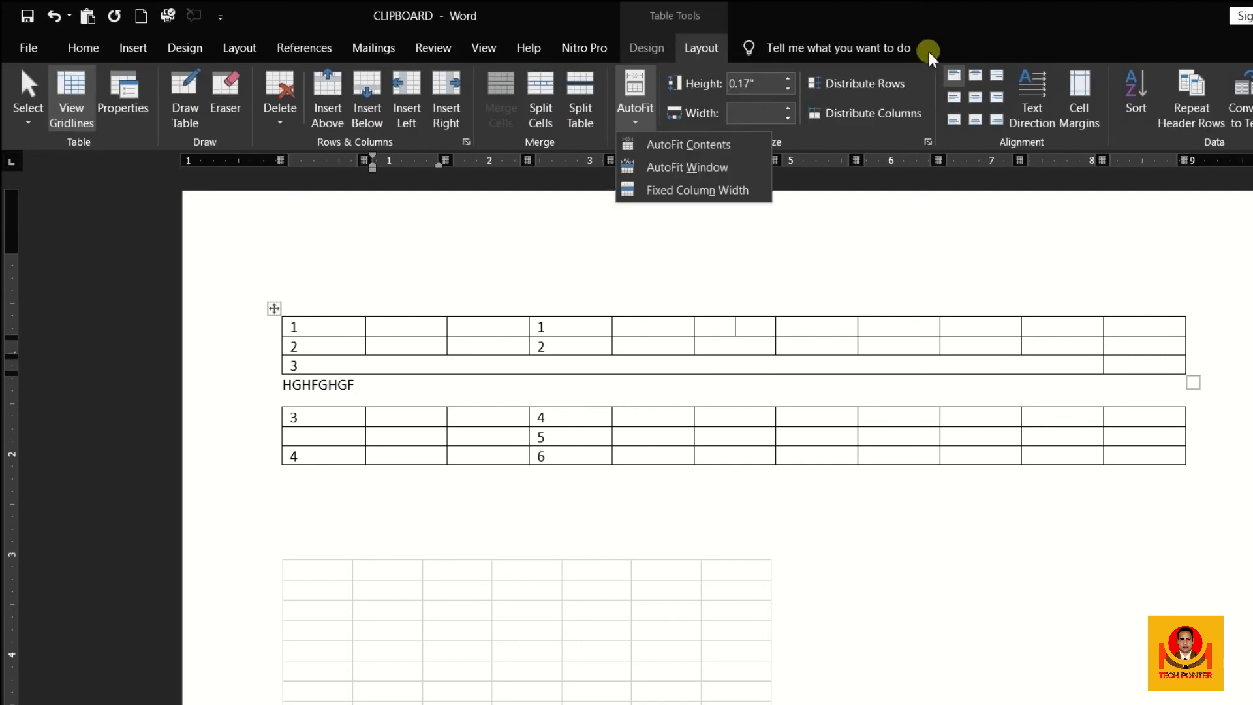
Step: Align the numbers 1 and 2 in the upper table's fourth column to the top center of their cells
{"action": "left_click", "coordinate": [1024, 140]}
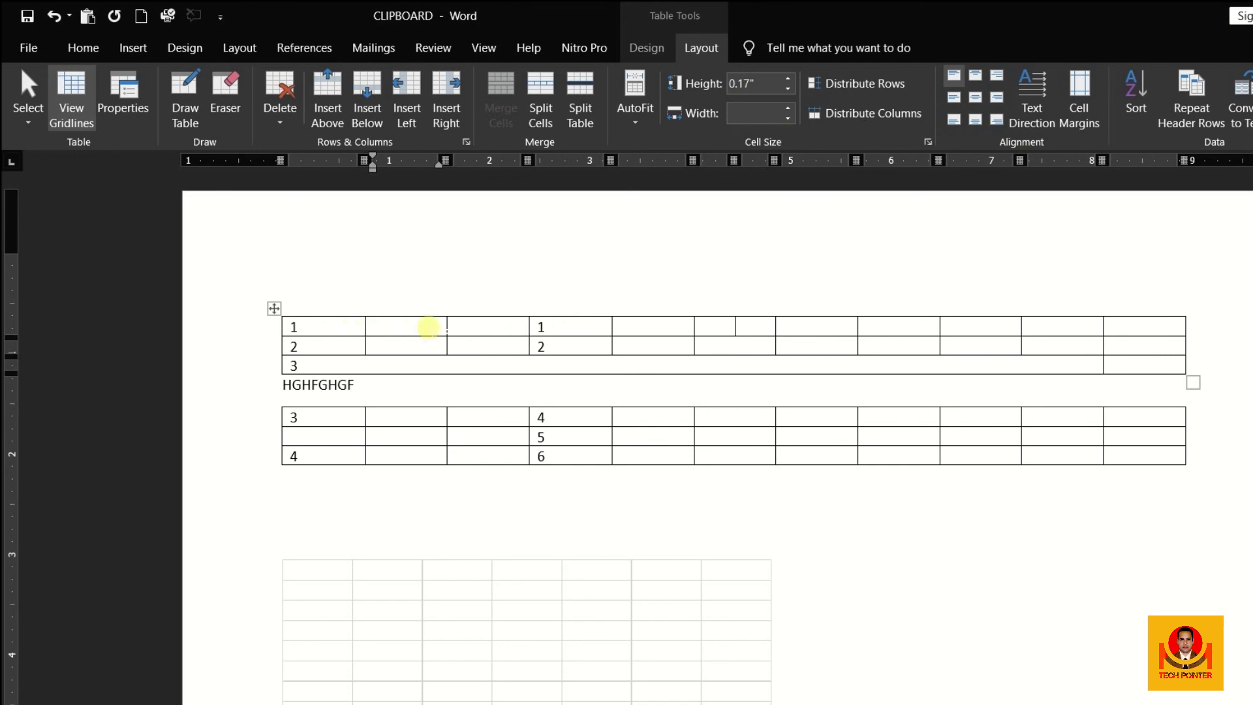
{"action": "left_click", "coordinate": [557, 328]}
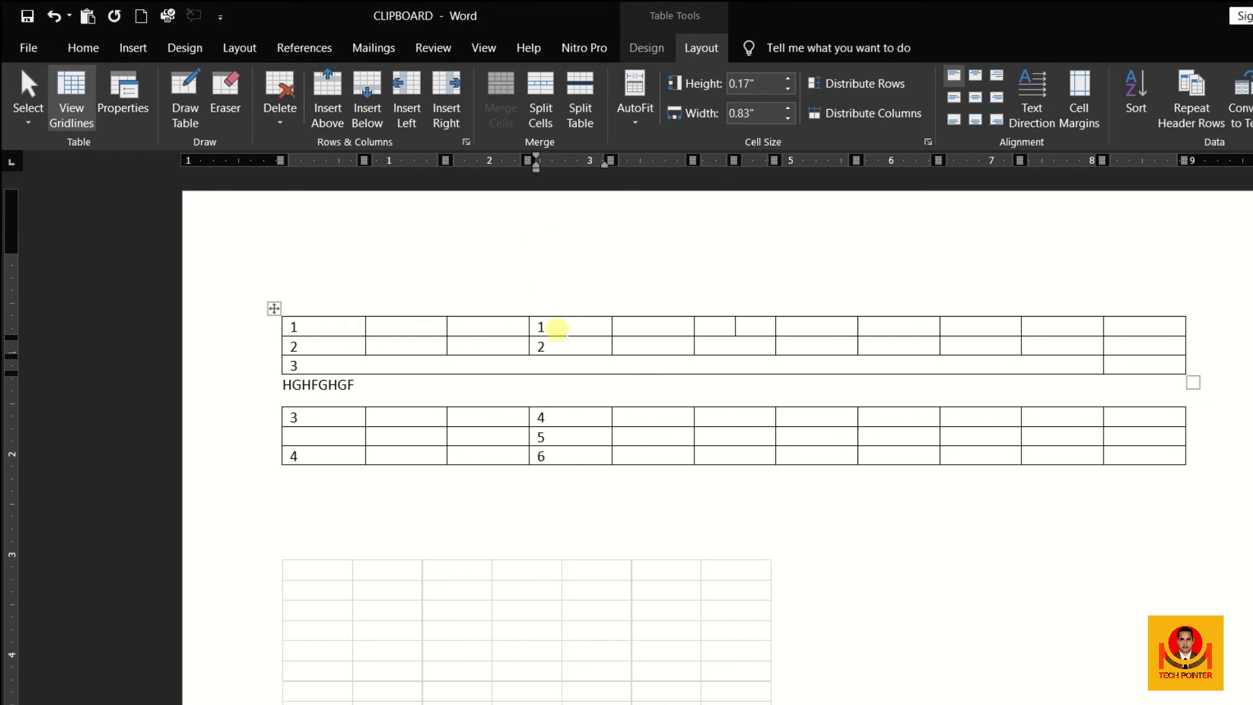
{"action": "left_click_drag", "start_coordinate": [559, 341], "coordinate": [566, 355]}
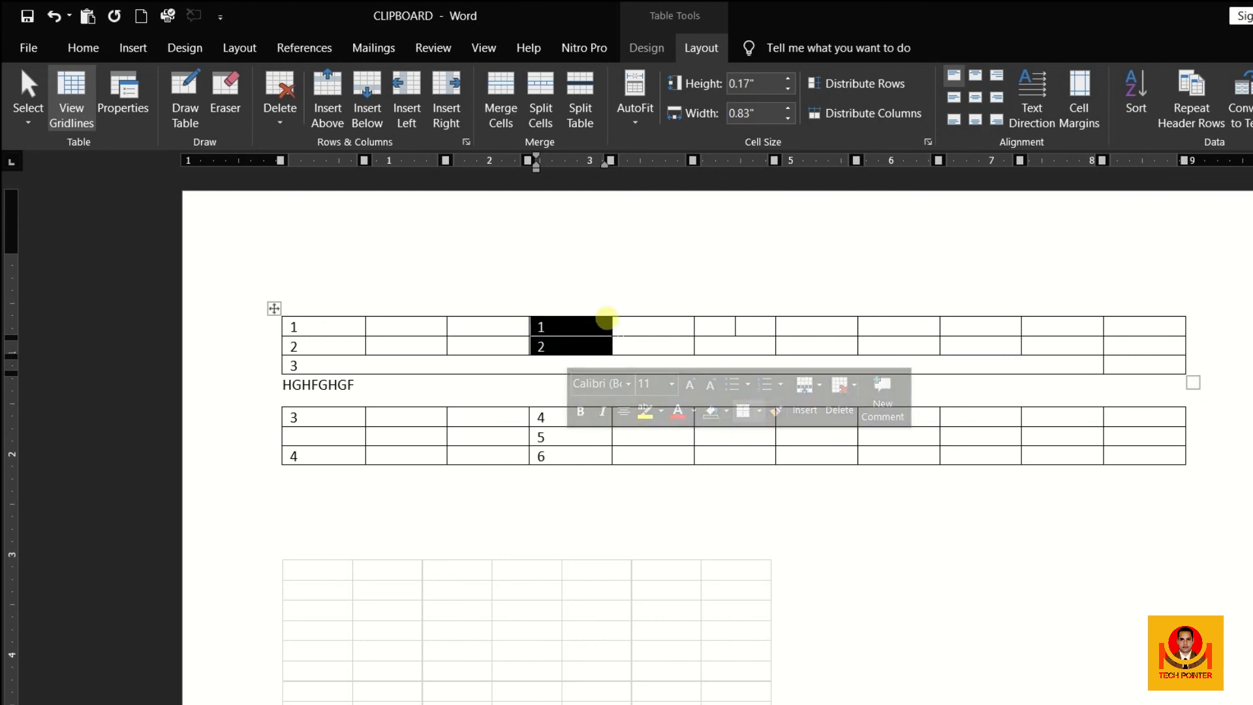
{"action": "left_click", "coordinate": [976, 81]}
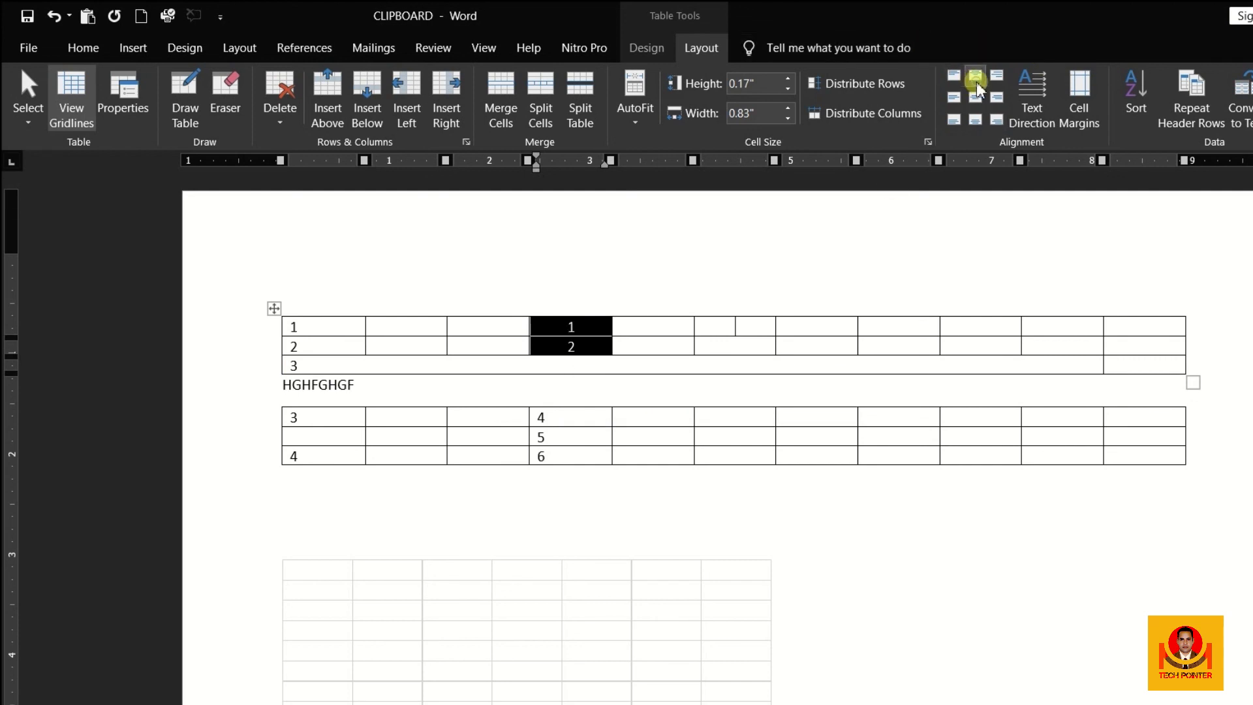
Step: Increase the upper table's first row height to about 0.93" and center the fourth cell's number both vertically and horizontally
{"action": "left_click", "coordinate": [606, 332]}
{"action": "left_click_drag", "start_coordinate": [601, 336], "coordinate": [593, 409]}
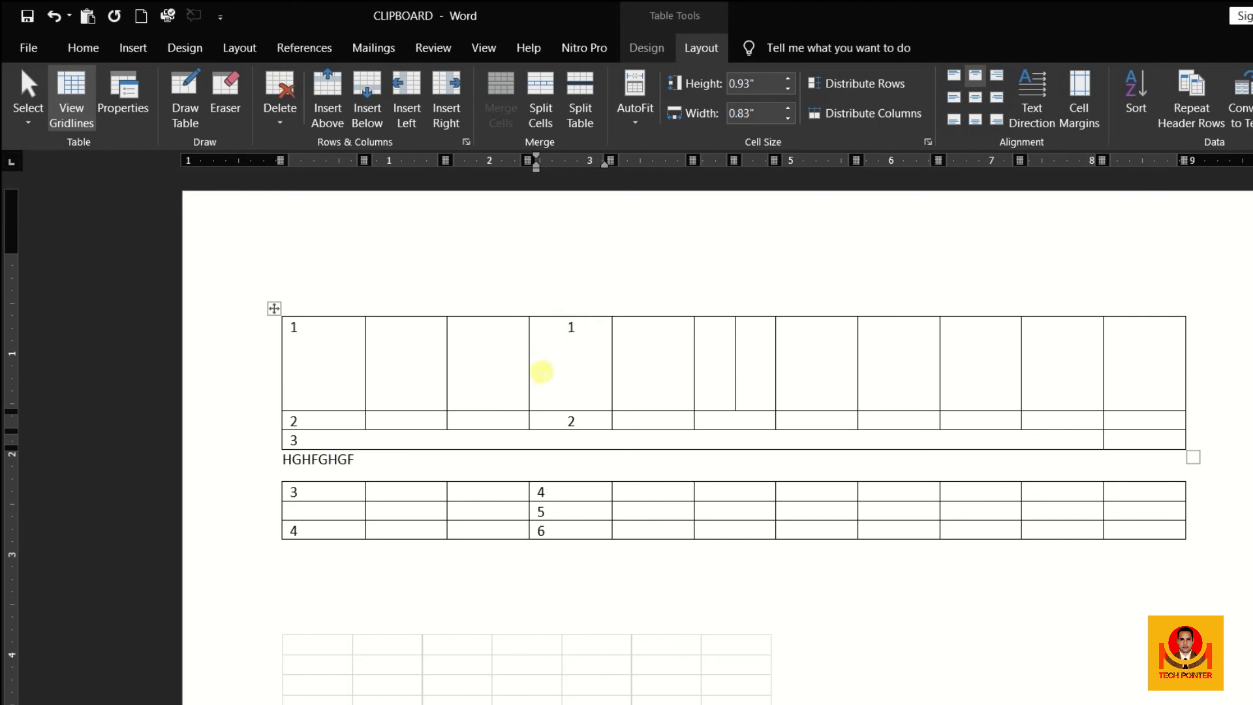
{"action": "left_click", "coordinate": [981, 99]}
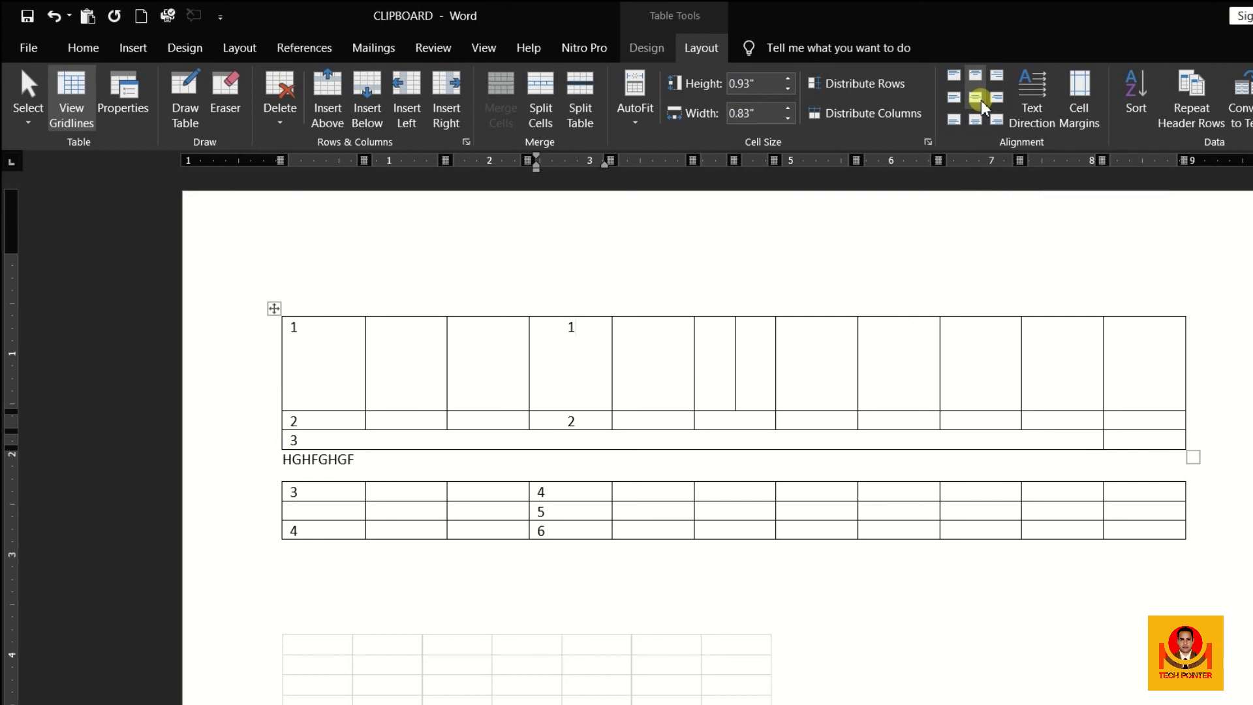
{"action": "left_click", "coordinate": [575, 368]}
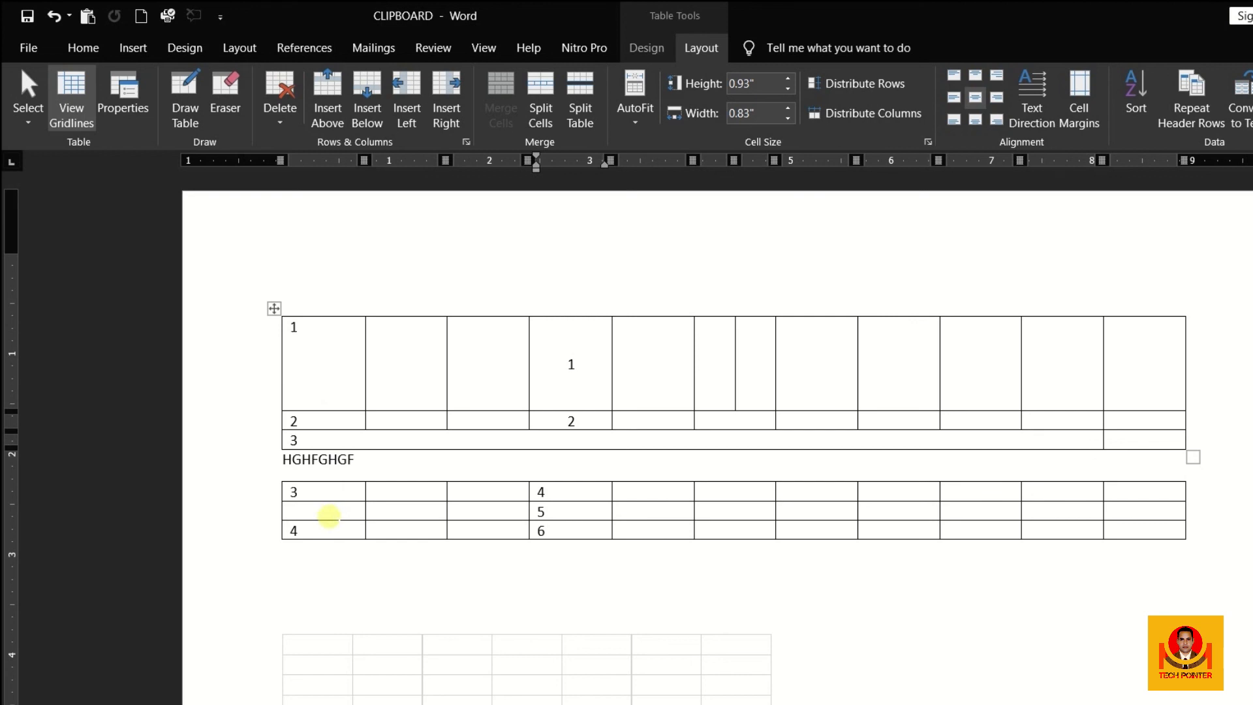
Step: Select the middle row of the lower table and bring up the border style choices for it
{"action": "left_click_drag", "start_coordinate": [330, 515], "coordinate": [1135, 512]}
{"action": "right_click", "coordinate": [1137, 514]}
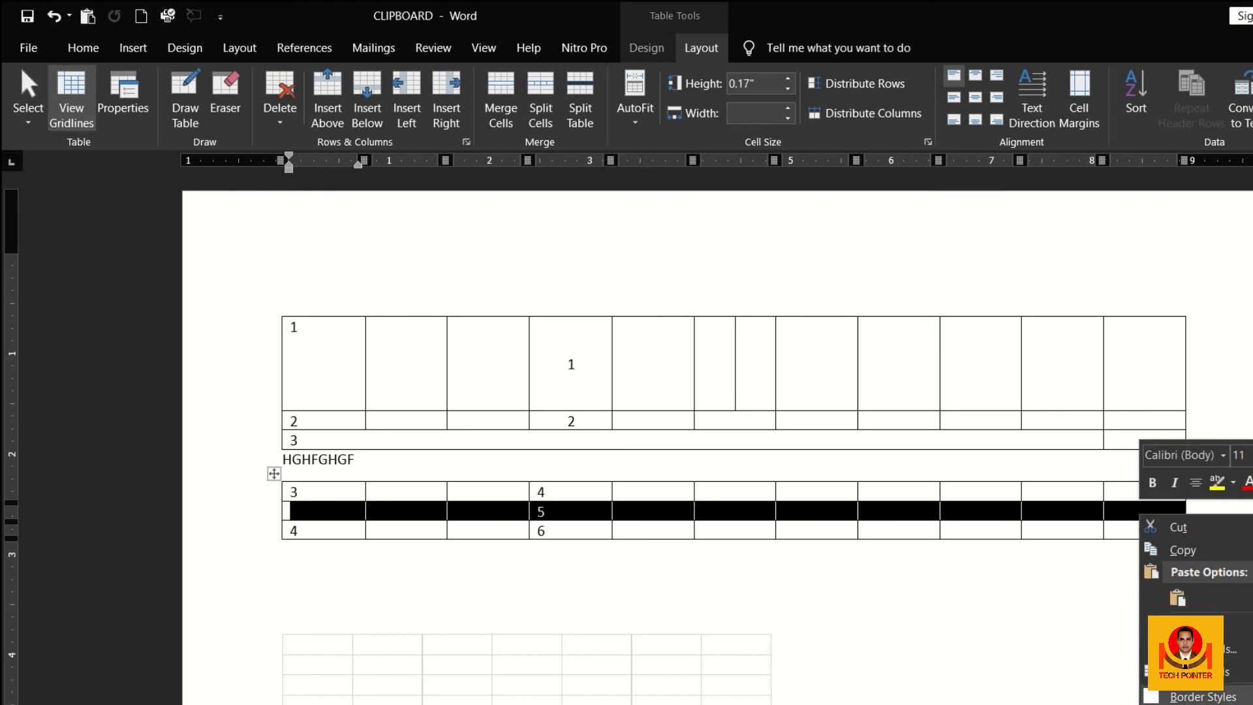
{"action": "mouse_move", "coordinate": [1188, 696]}
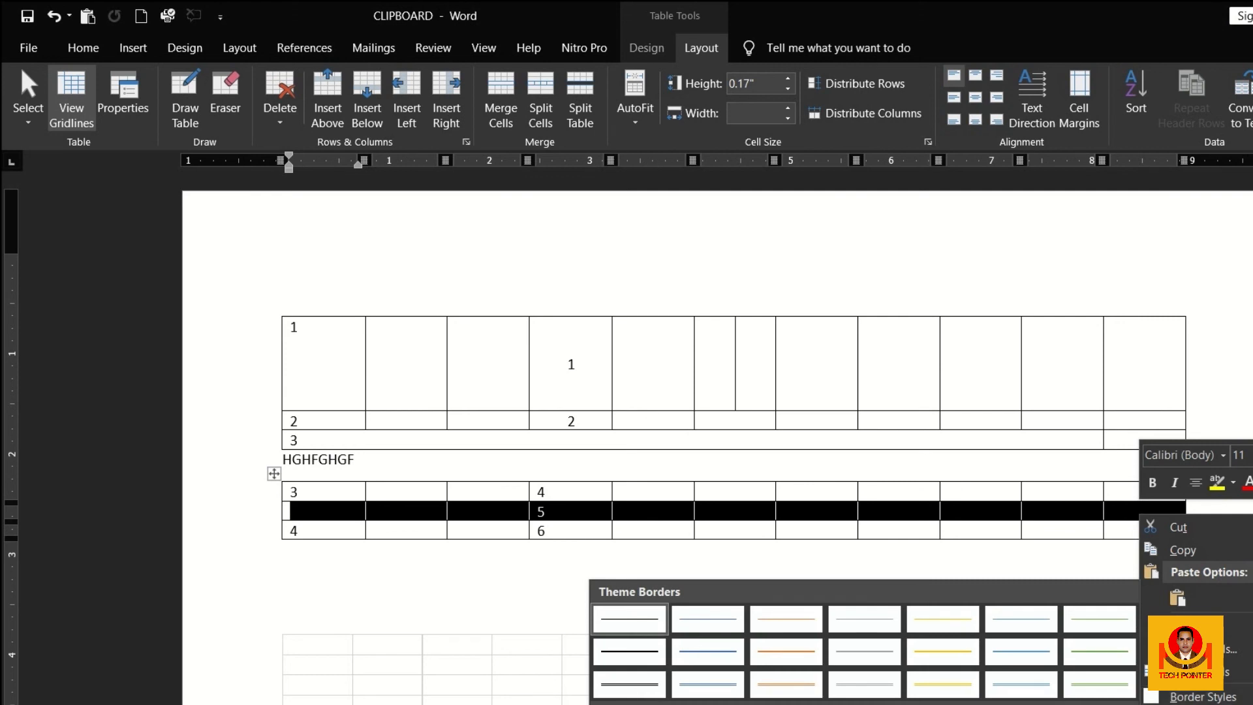